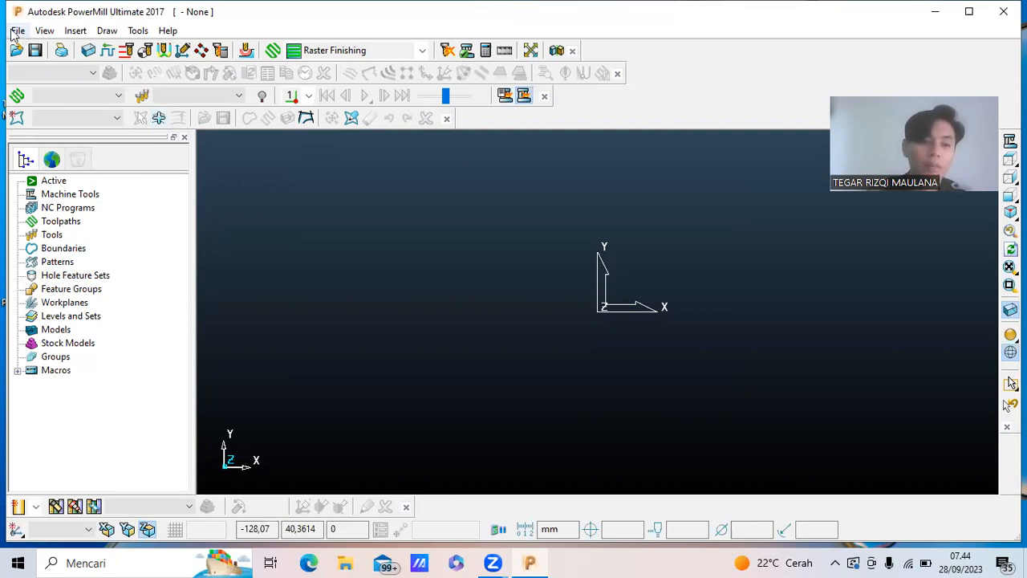
Import the model file tugas 2.SLDPRT from the Unduhan folder and dismiss the translation report.
left_click(16, 32)
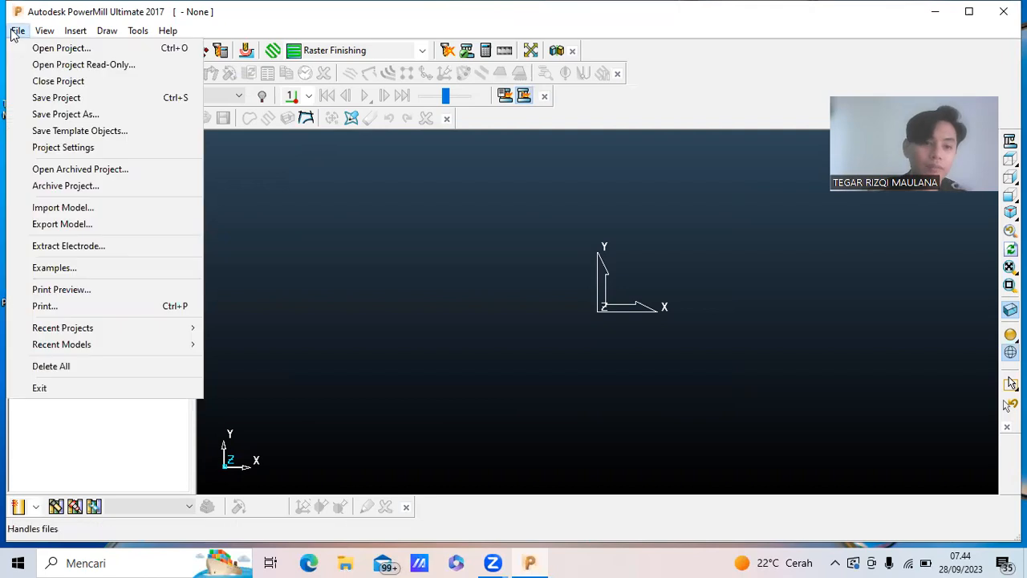
left_click(64, 208)
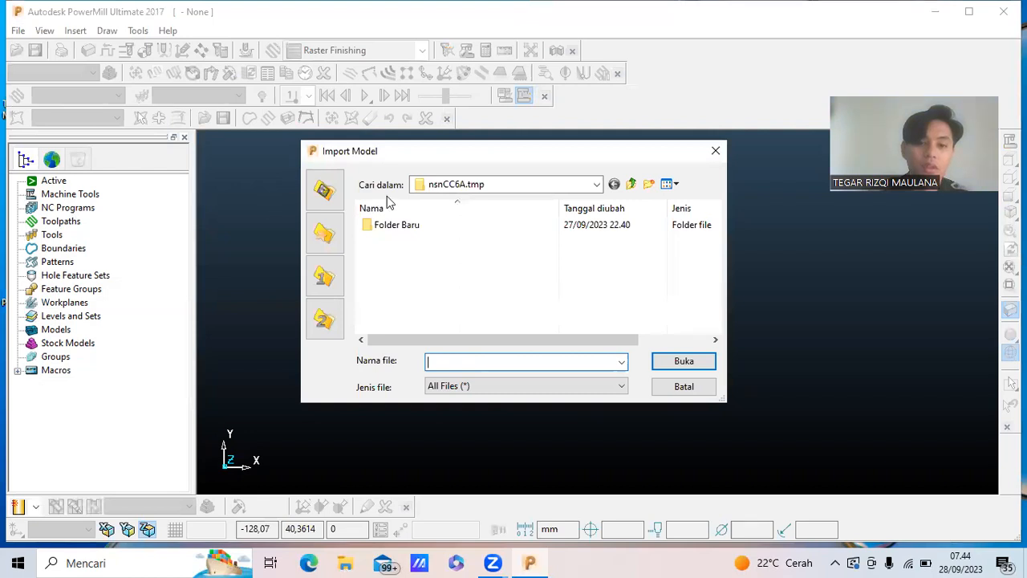
left_click(462, 185)
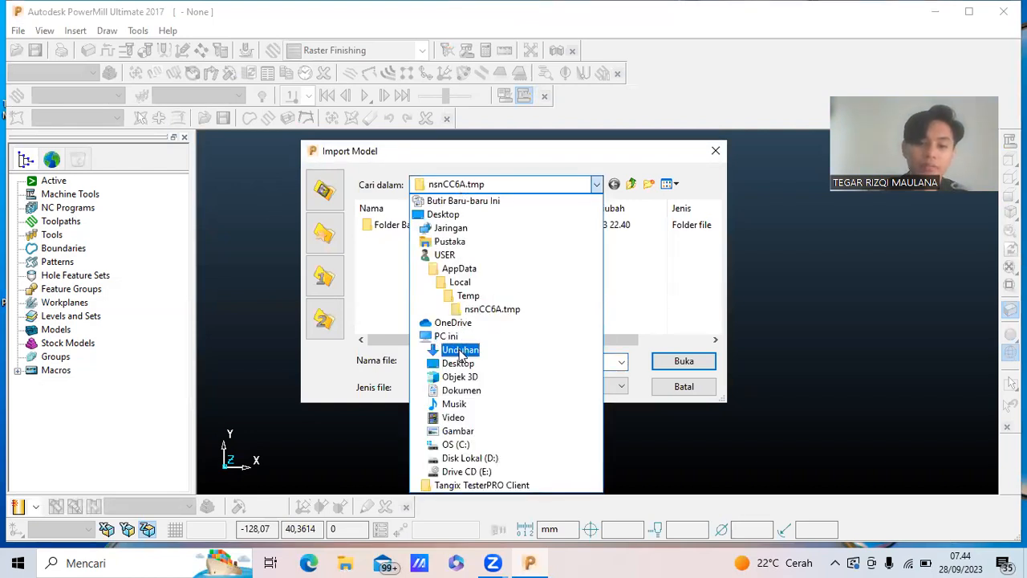
left_click(461, 351)
left_click(409, 273)
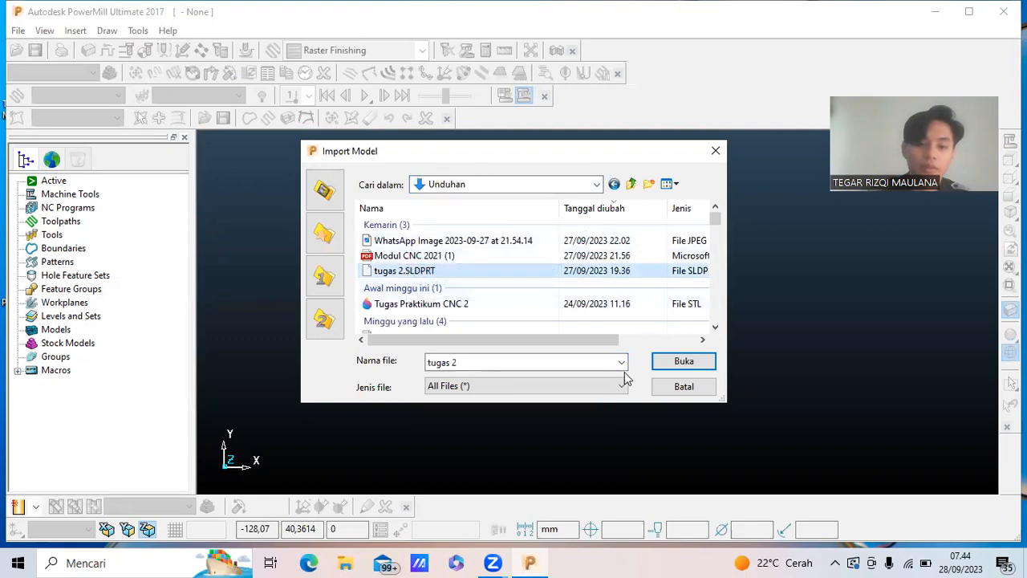
left_click(681, 361)
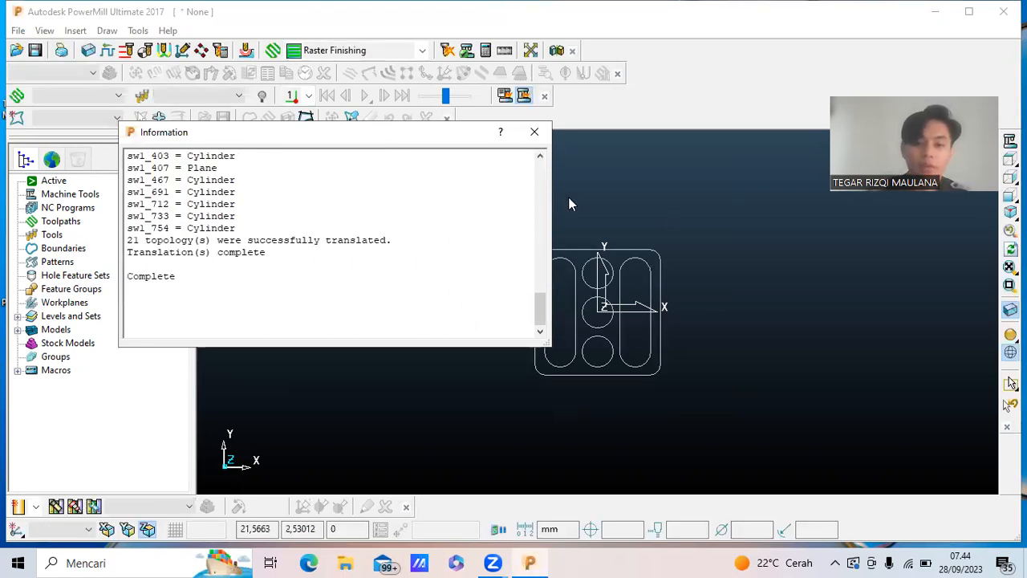
left_click(535, 140)
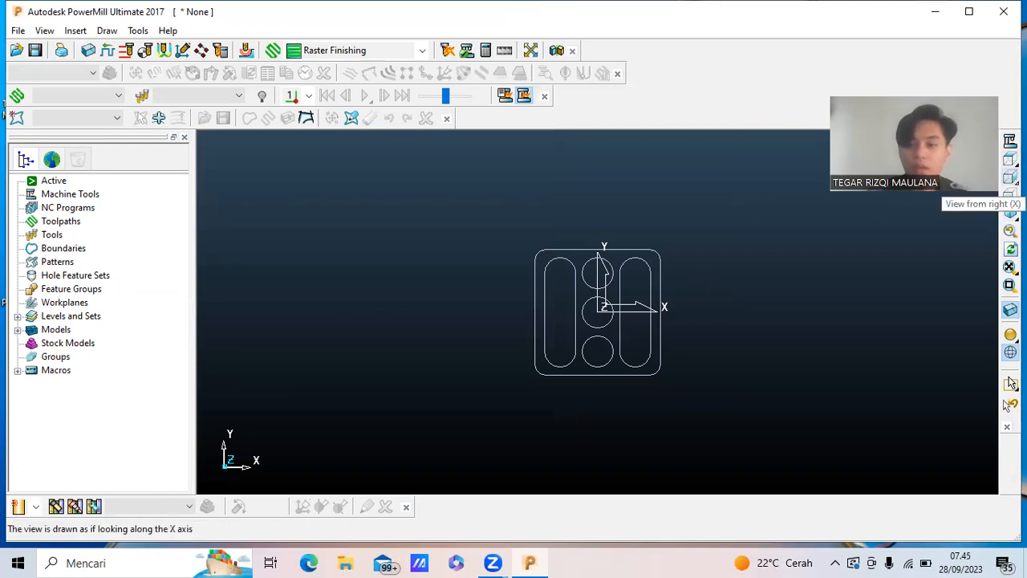
Calculate a box block around the model with all limits unlocked, and accept it.
mouse_move(1009, 197)
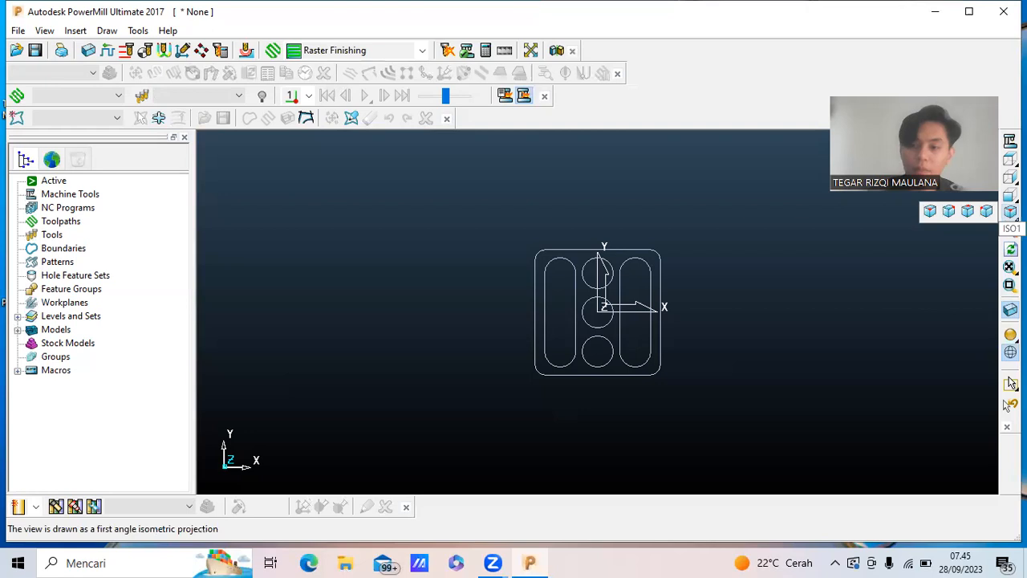
left_click(1010, 211)
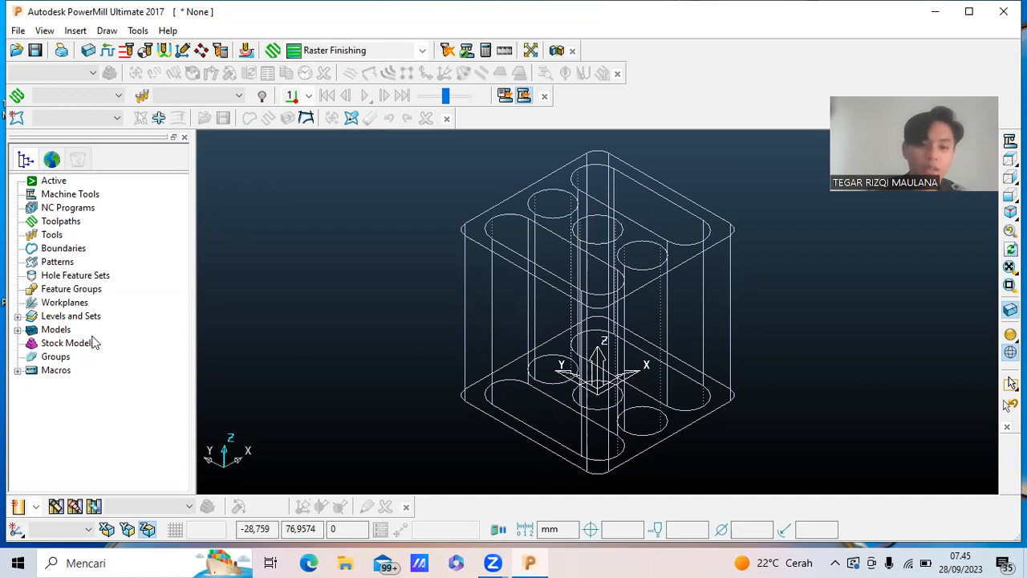
left_click(88, 51)
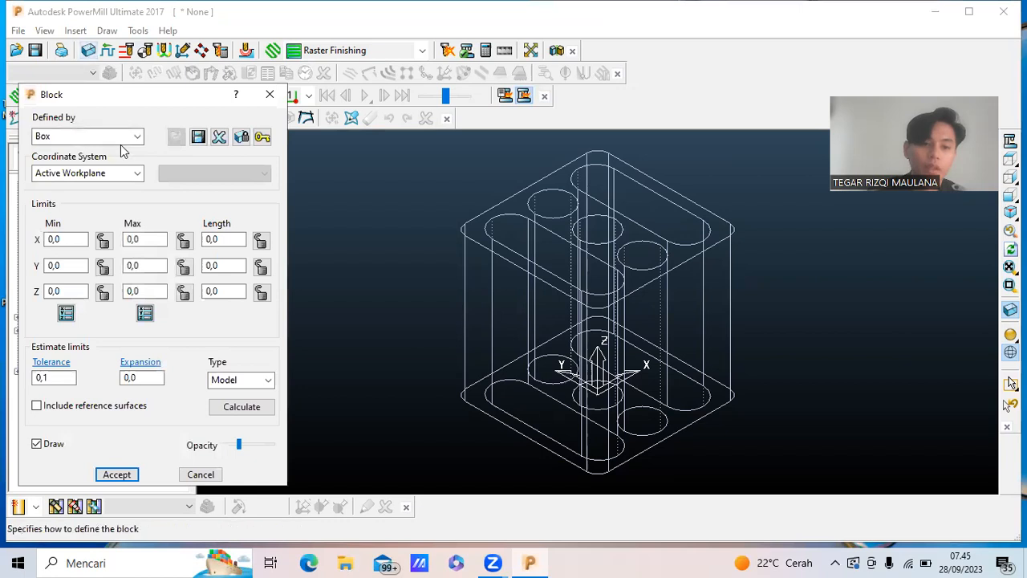
left_click(262, 137)
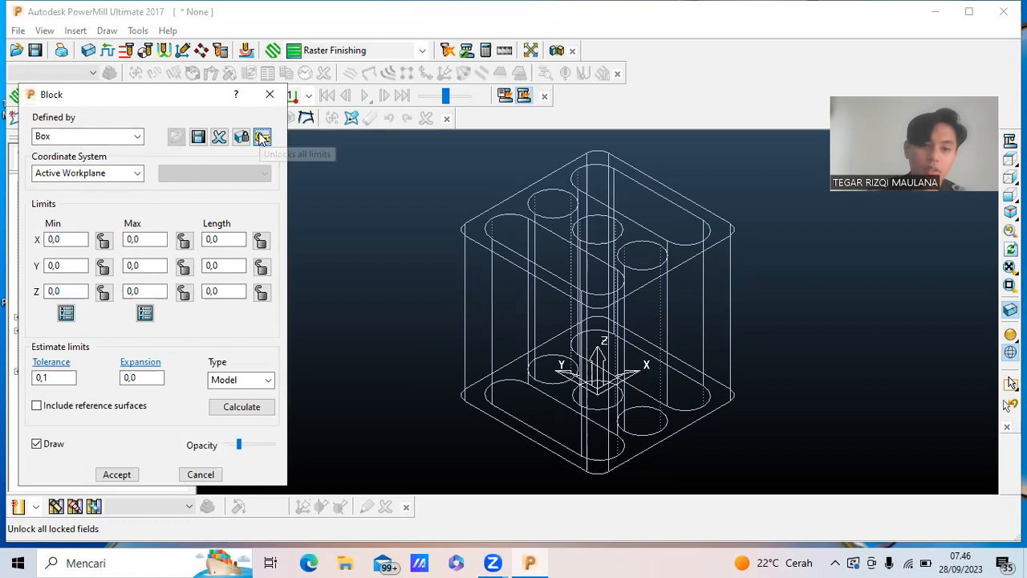
left_click(242, 408)
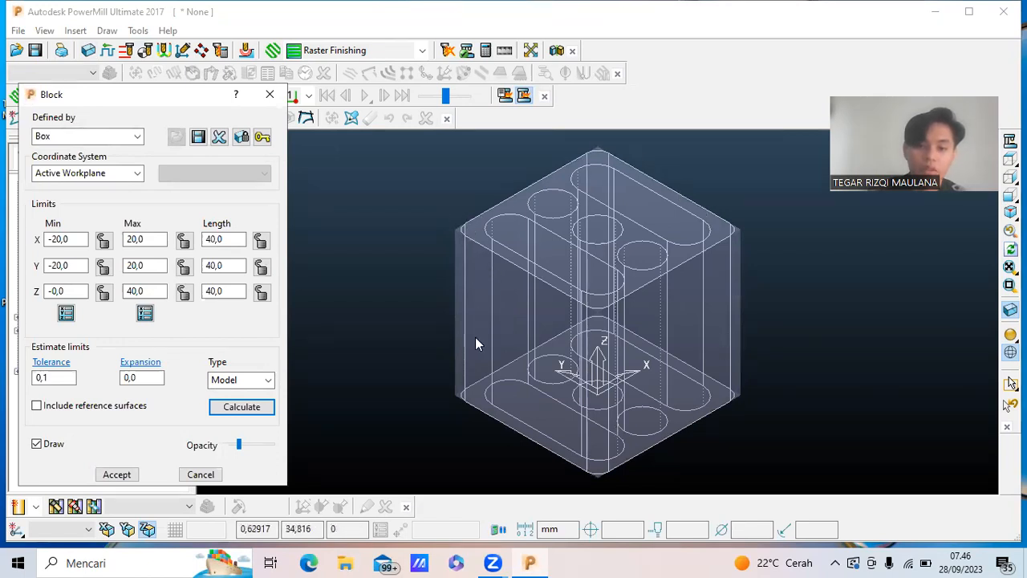
left_click(240, 137)
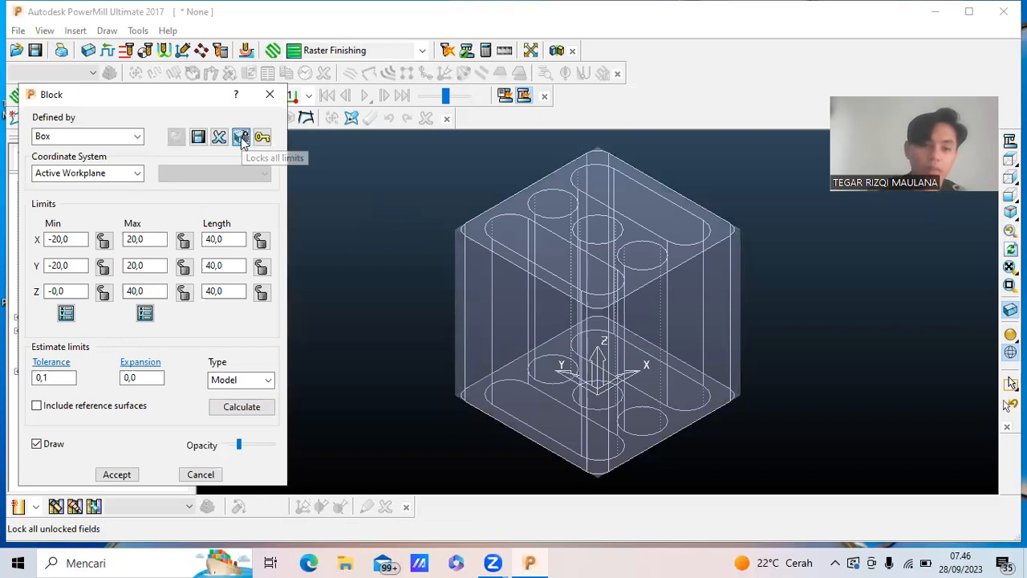
left_click(117, 474)
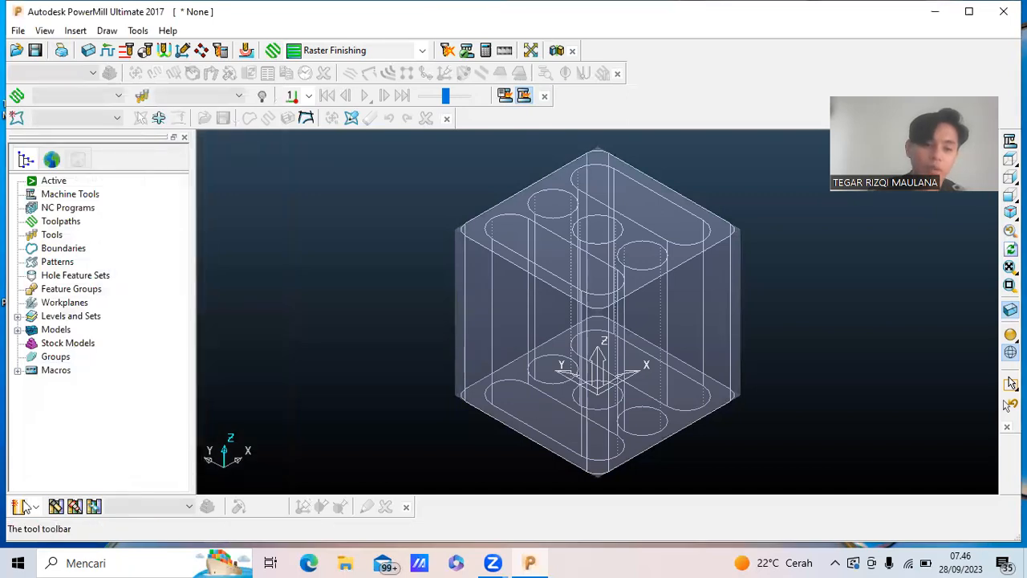
Create a workplane at a point near the front upper corner of the block.
mouse_move(23, 538)
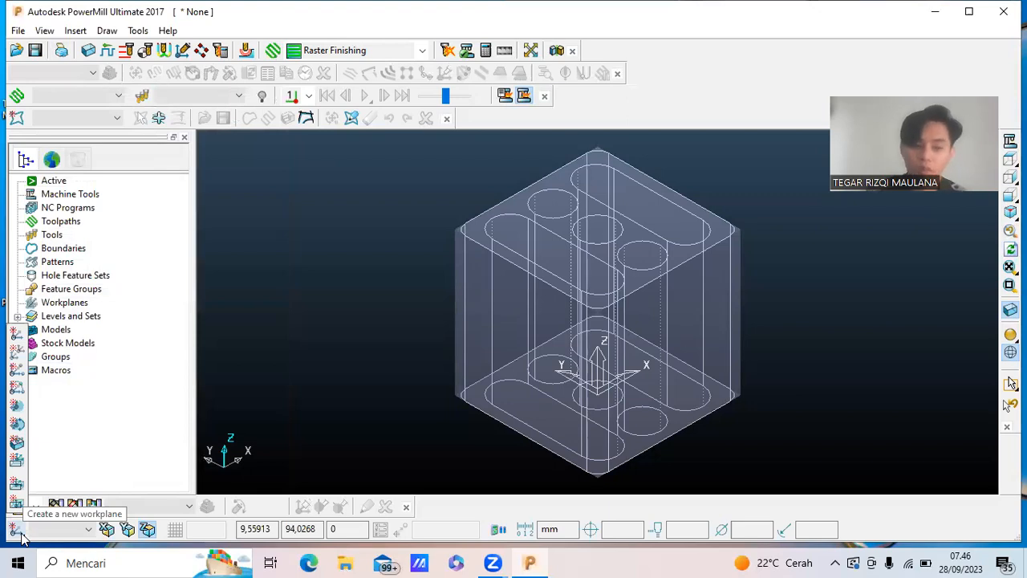
left_click(17, 335)
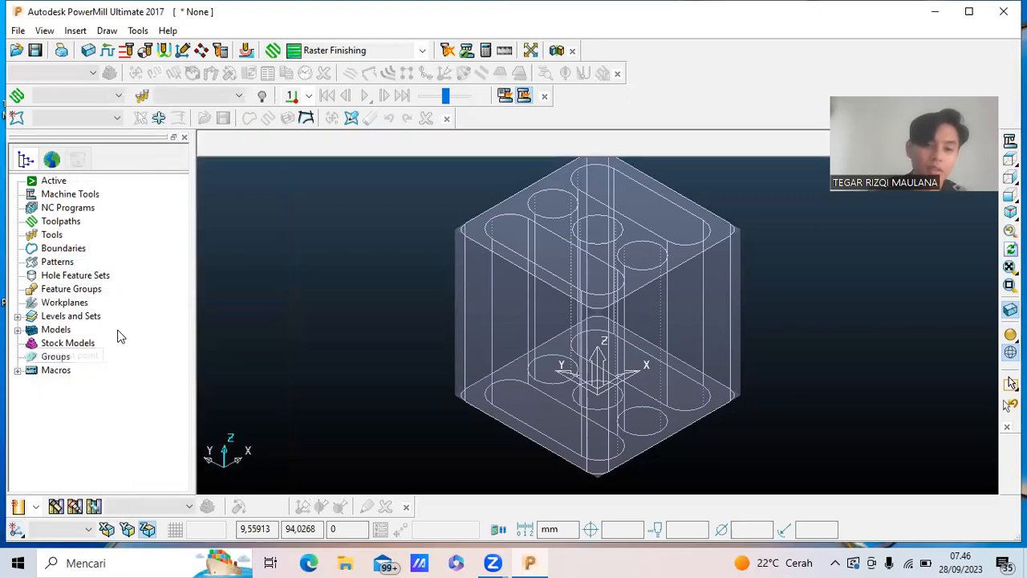
left_click(601, 321)
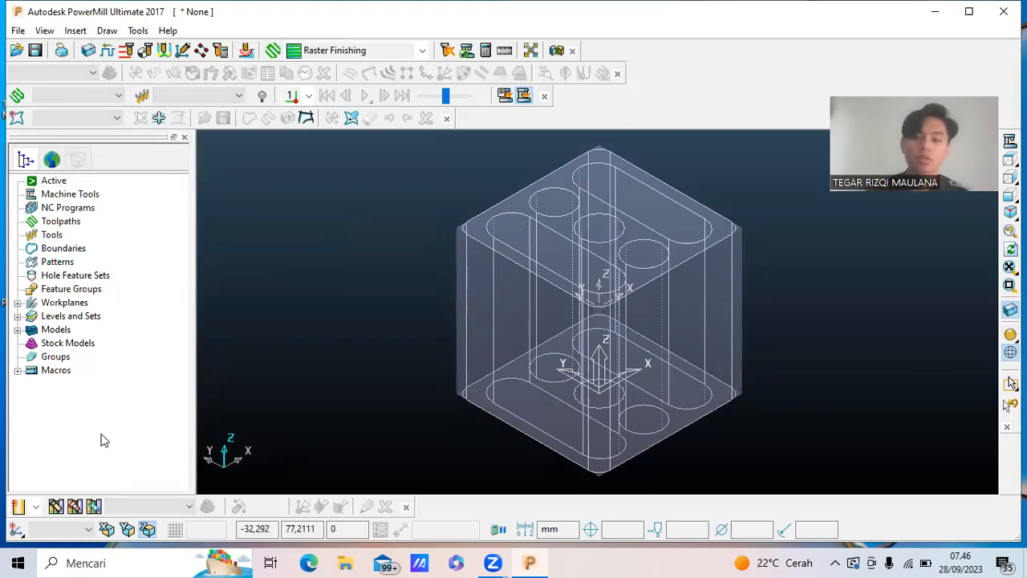
Create an end mill tool with a diameter of 6 mm.
left_click(36, 508)
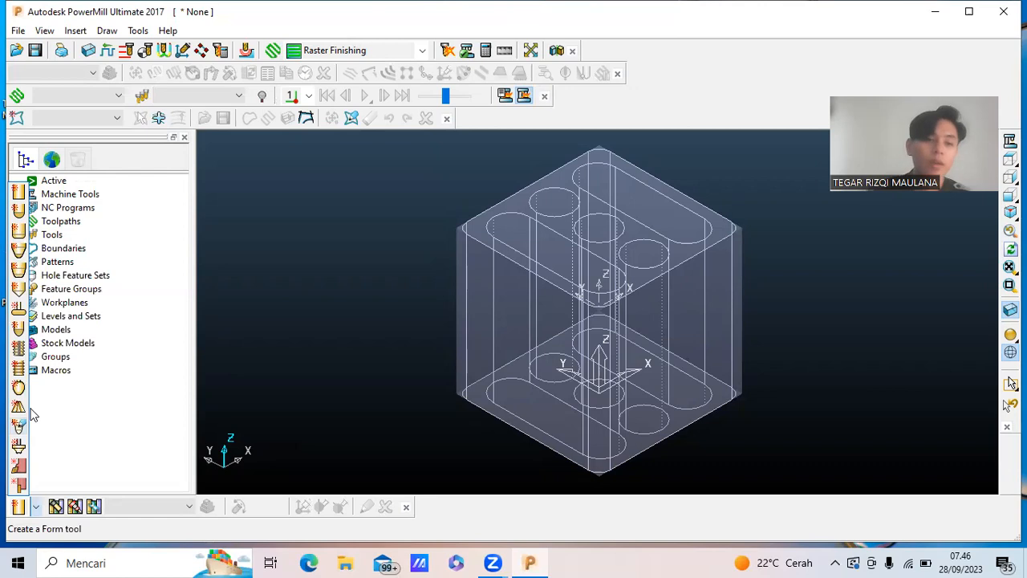
left_click(19, 196)
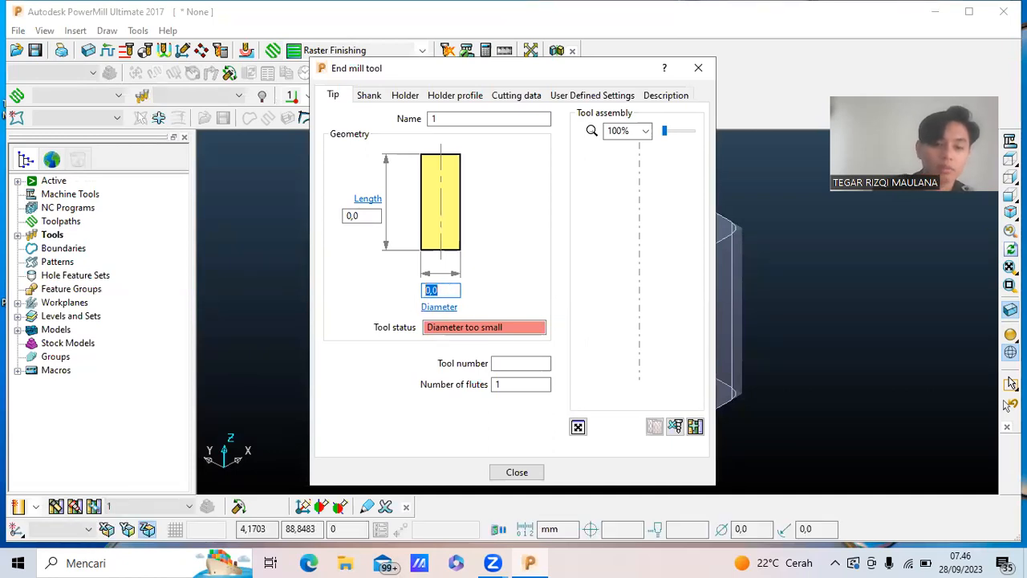
type("6")
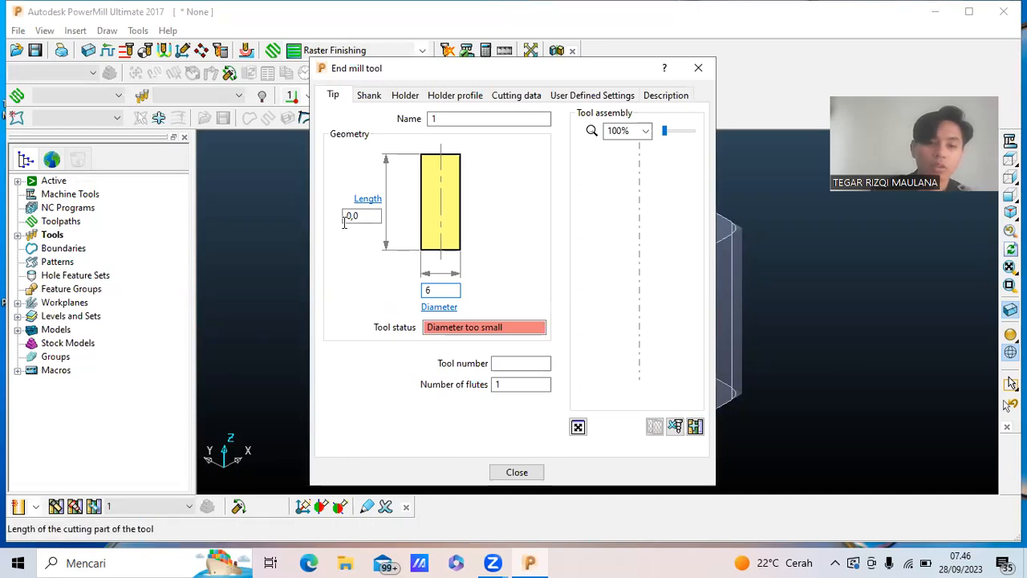
key("Return")
Set the end mill's cutting length to 70 mm and its number of flutes to 4.
left_click(370, 212)
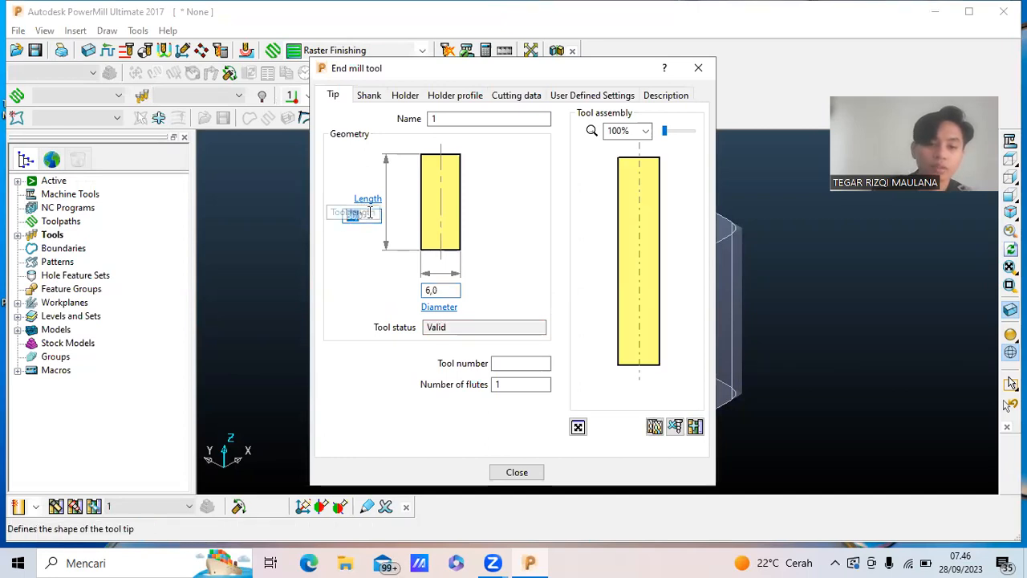
left_click(369, 215)
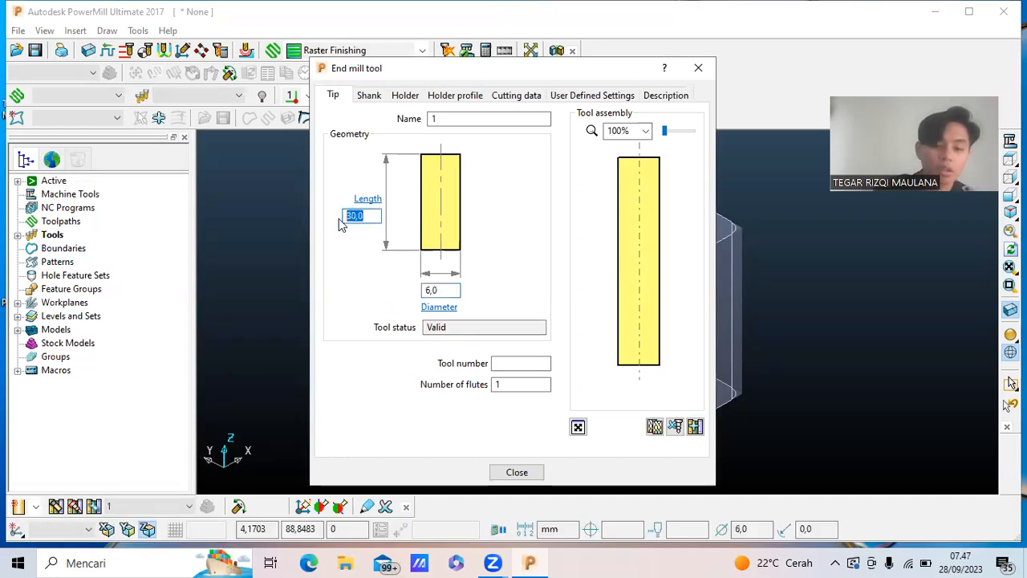
key("BackSpace")
key("BackSpace")
key("BackSpace")
key("BackSpace")
type("70")
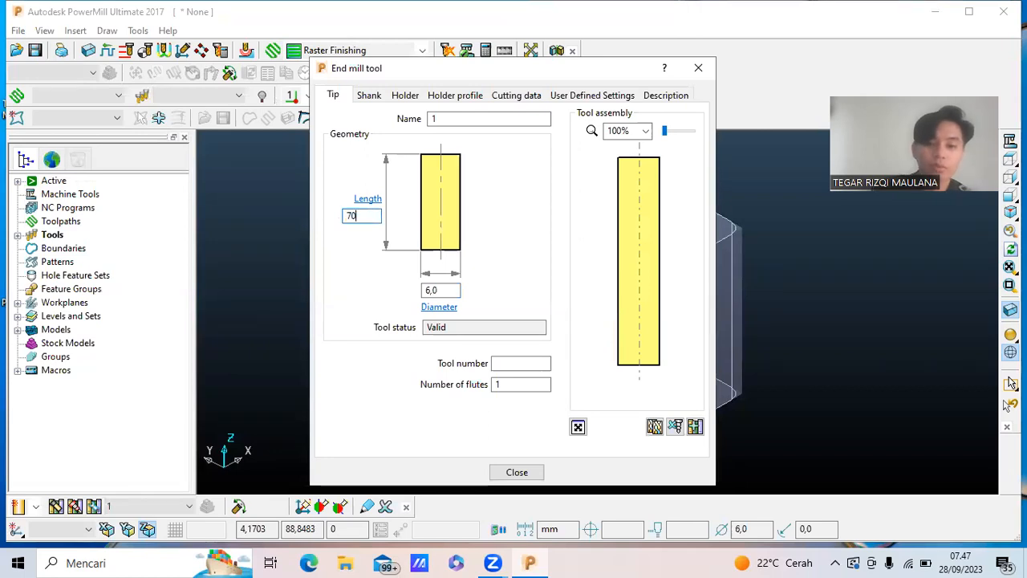
key("Return")
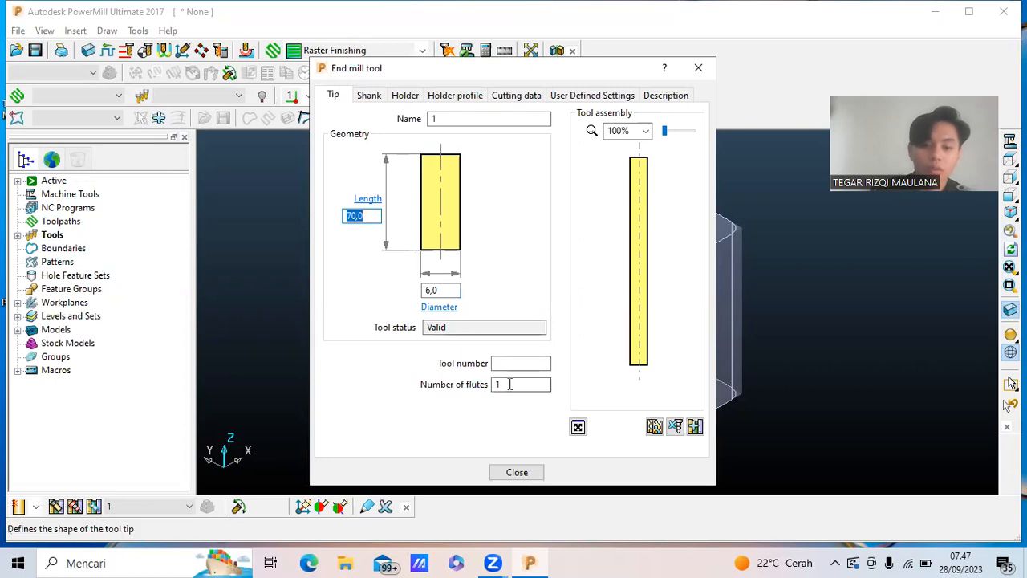
left_click_drag(508, 385, 478, 385)
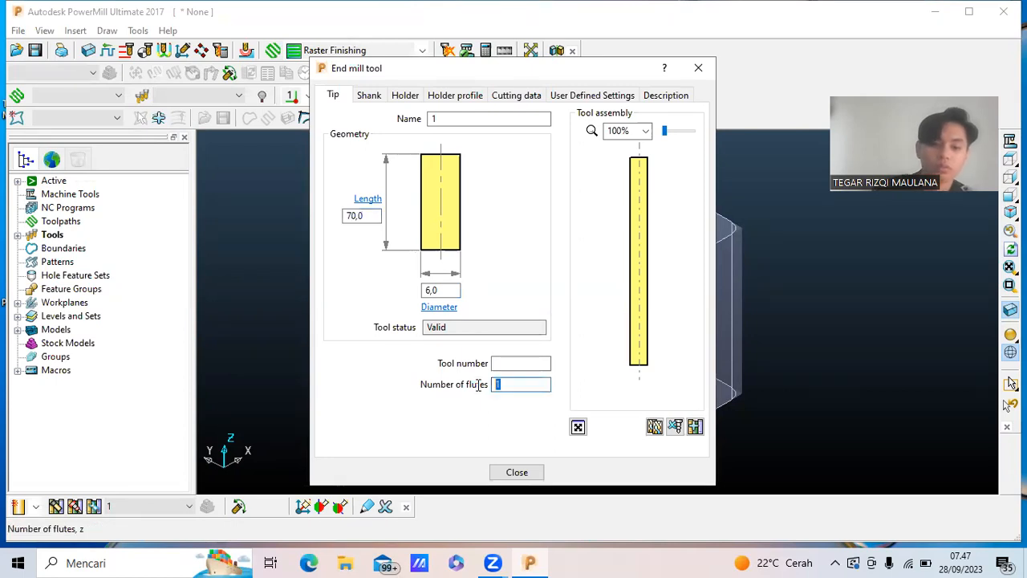
type("4")
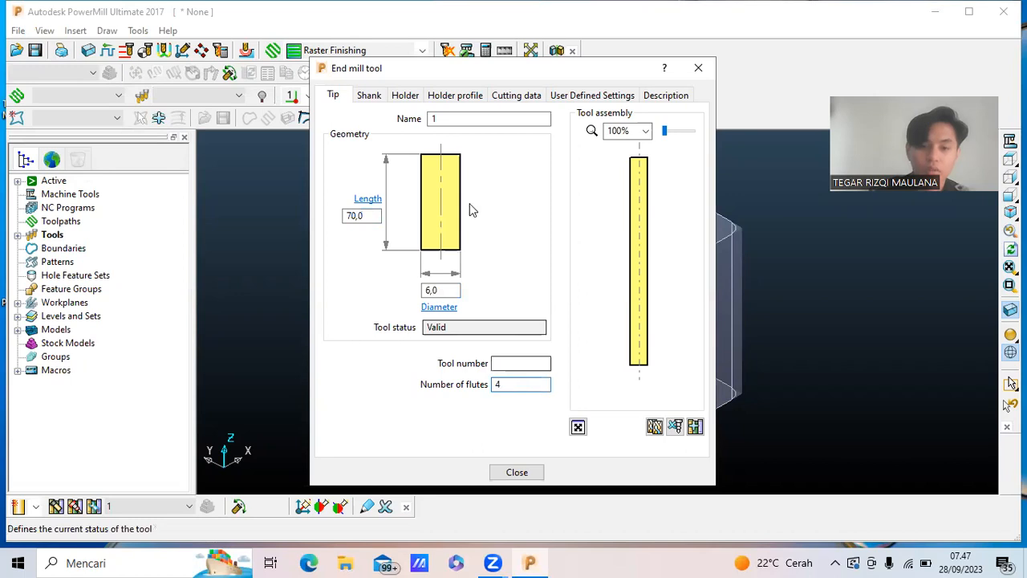
Add a shank component to the end mill with upper and lower diameters of 10 mm.
left_click(371, 95)
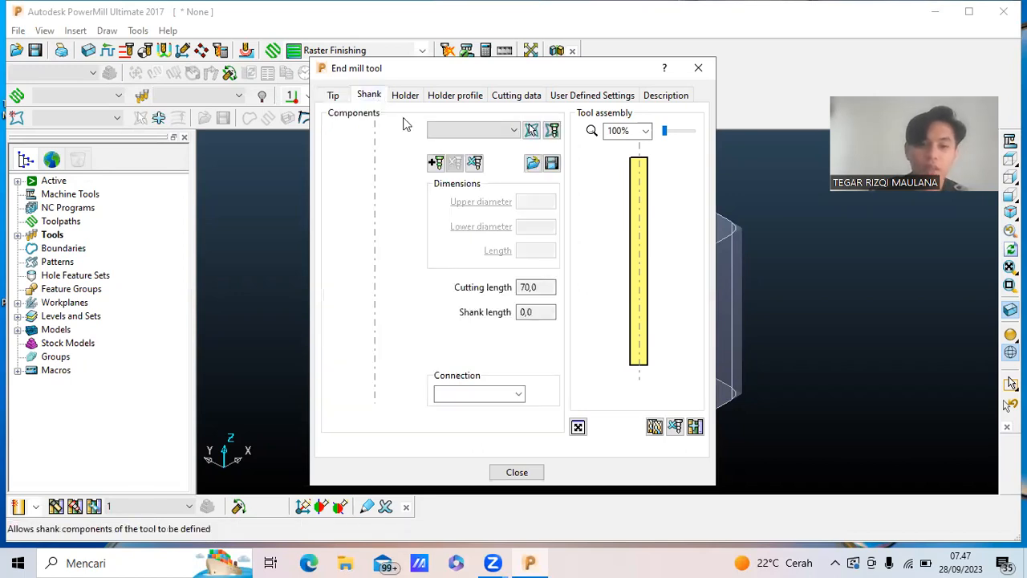
left_click(438, 163)
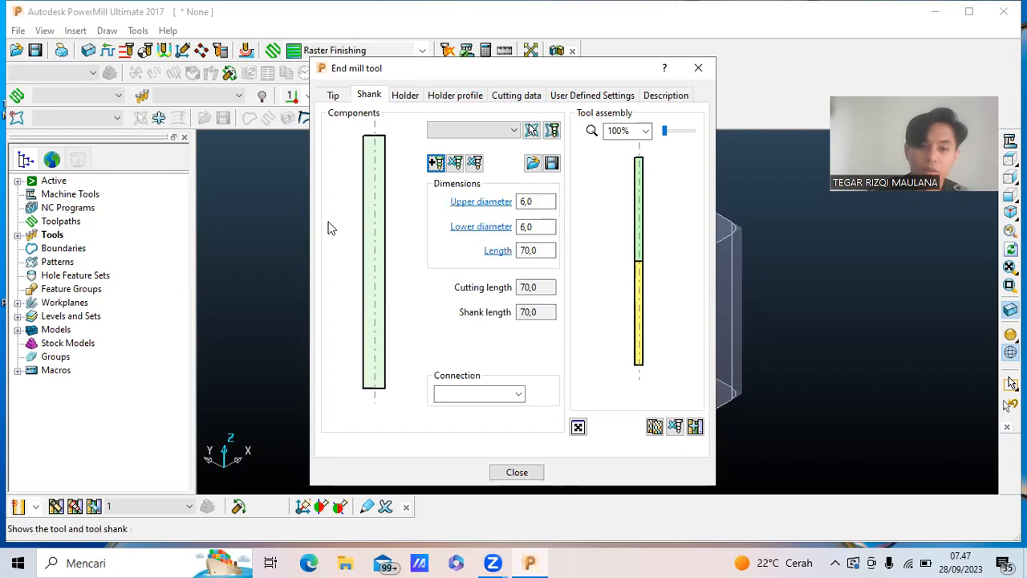
double_click(536, 201)
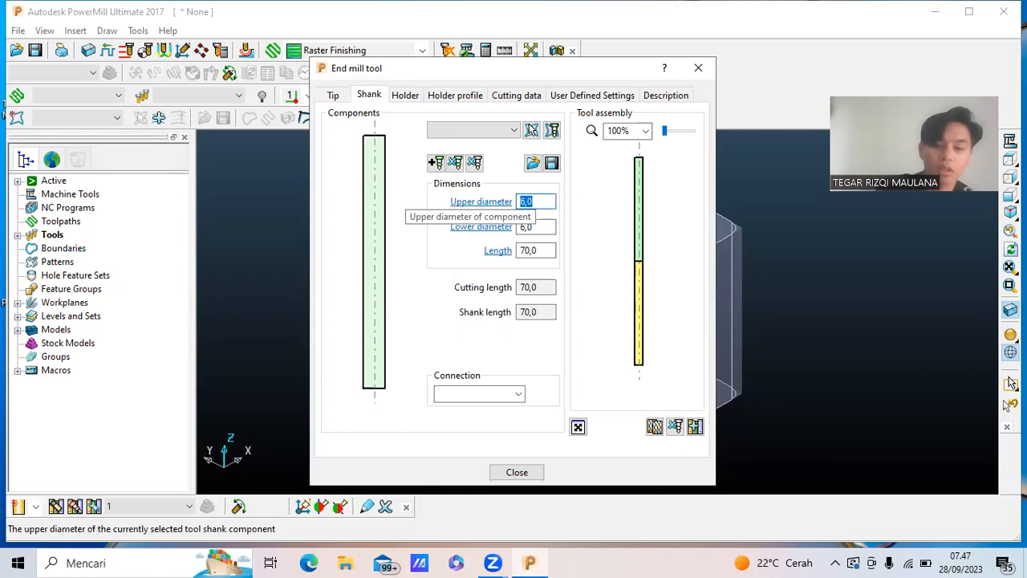
type("10")
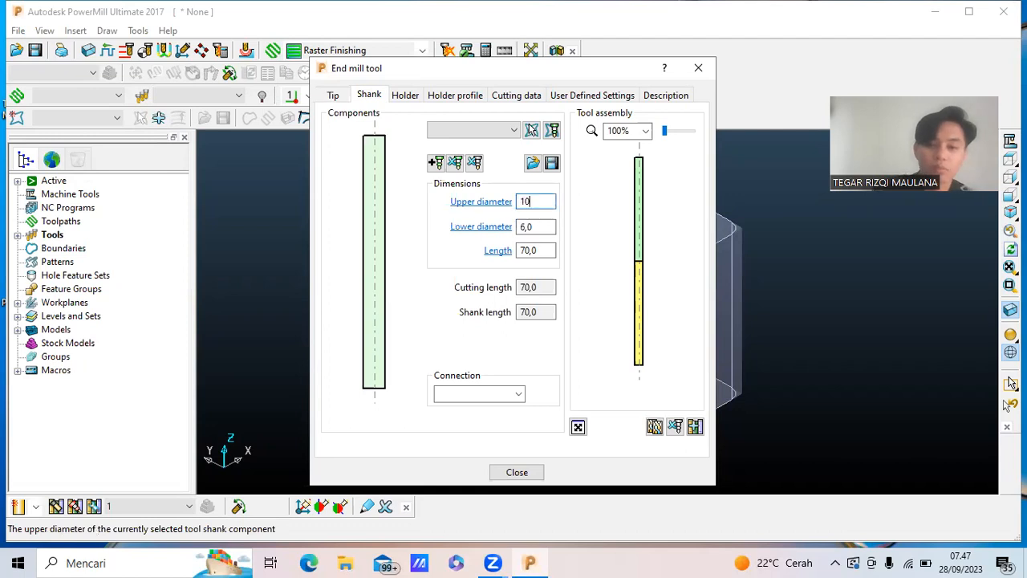
left_click(535, 227)
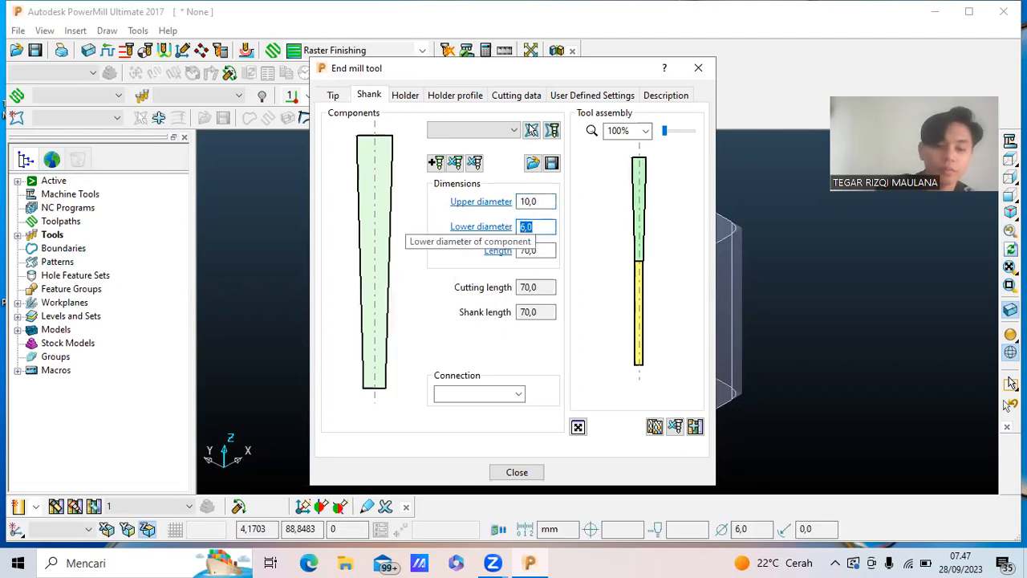
type("10")
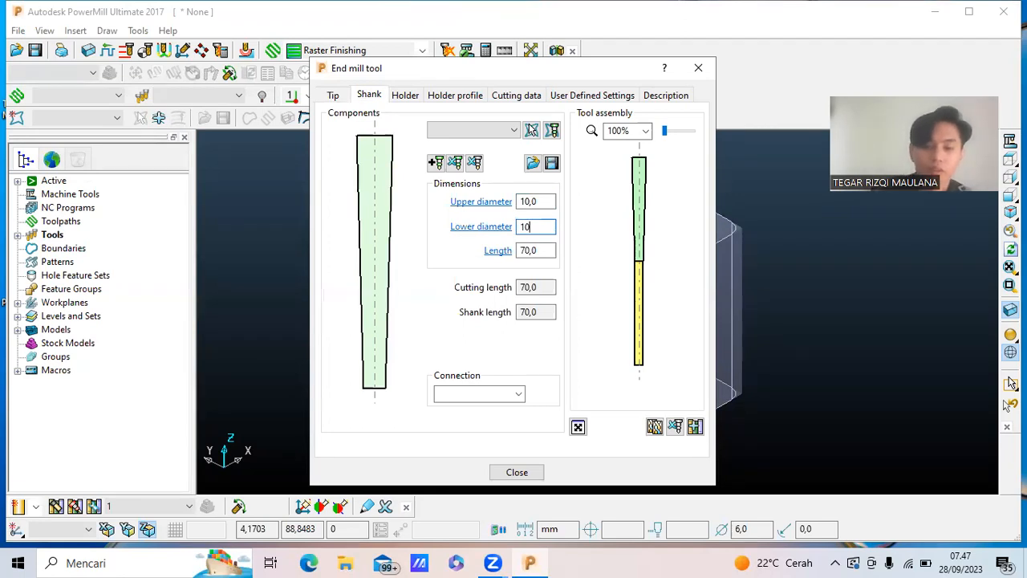
key("Return")
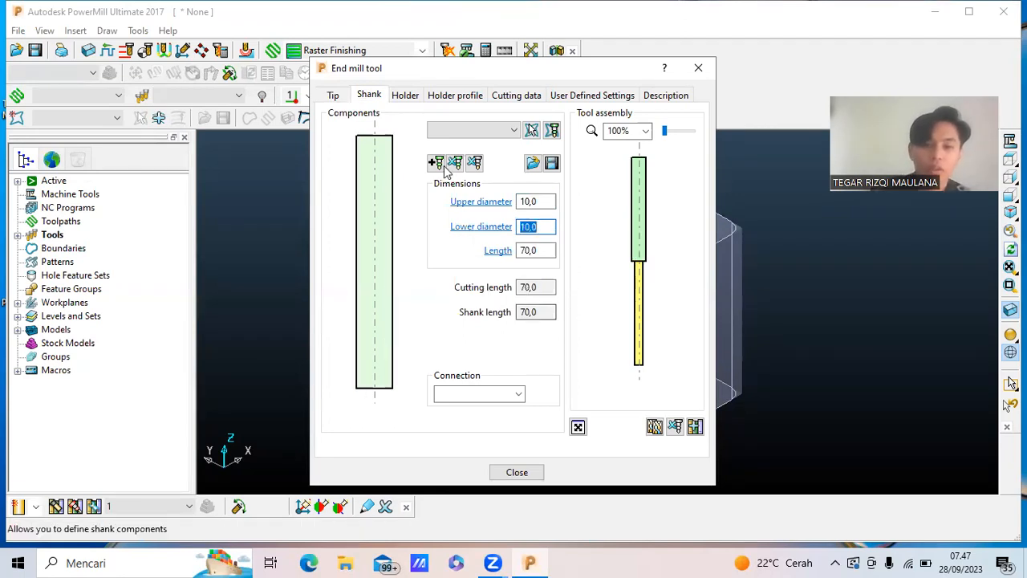
Add a holder component to the end mill.
left_click(407, 95)
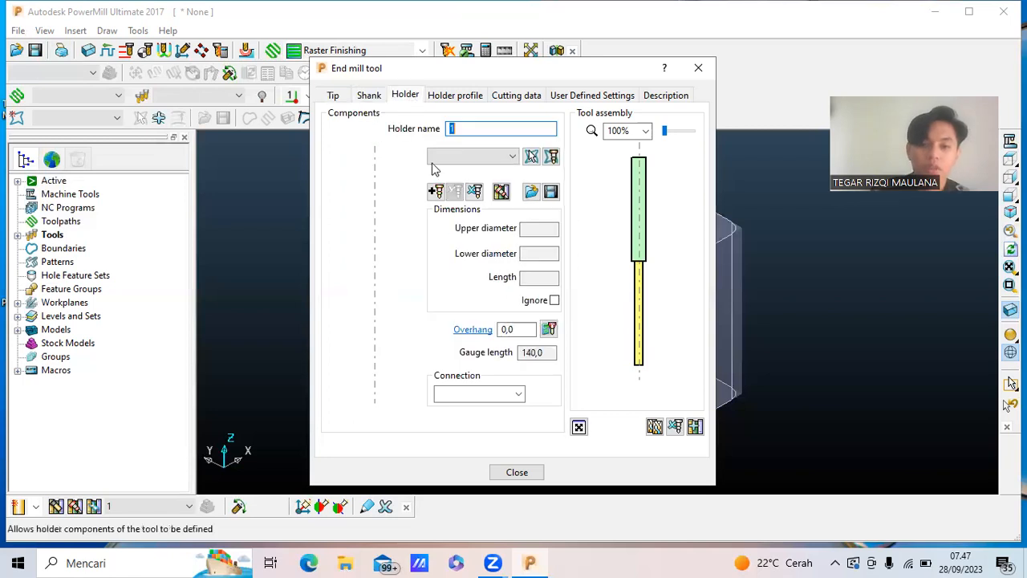
left_click(332, 95)
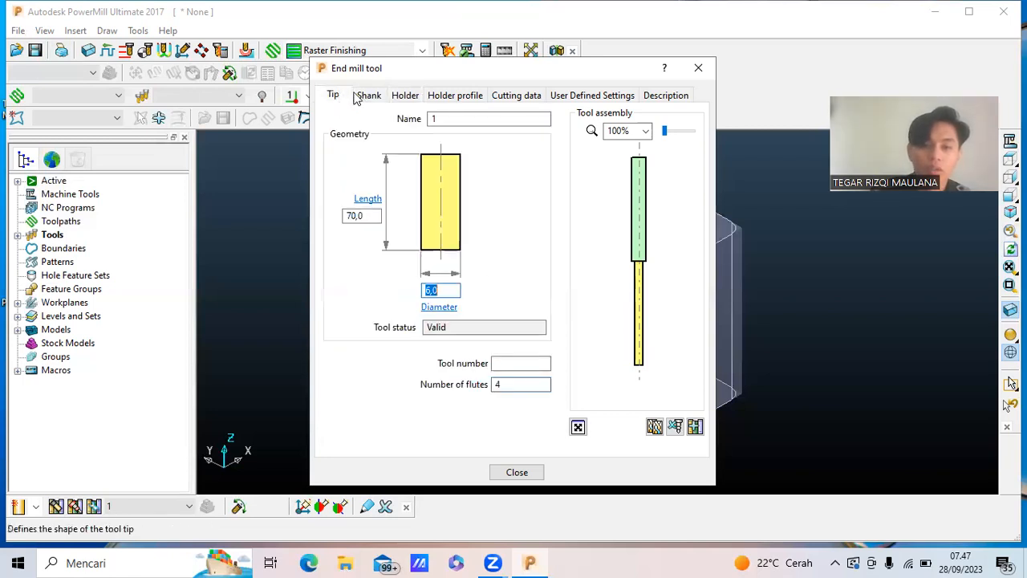
left_click(403, 95)
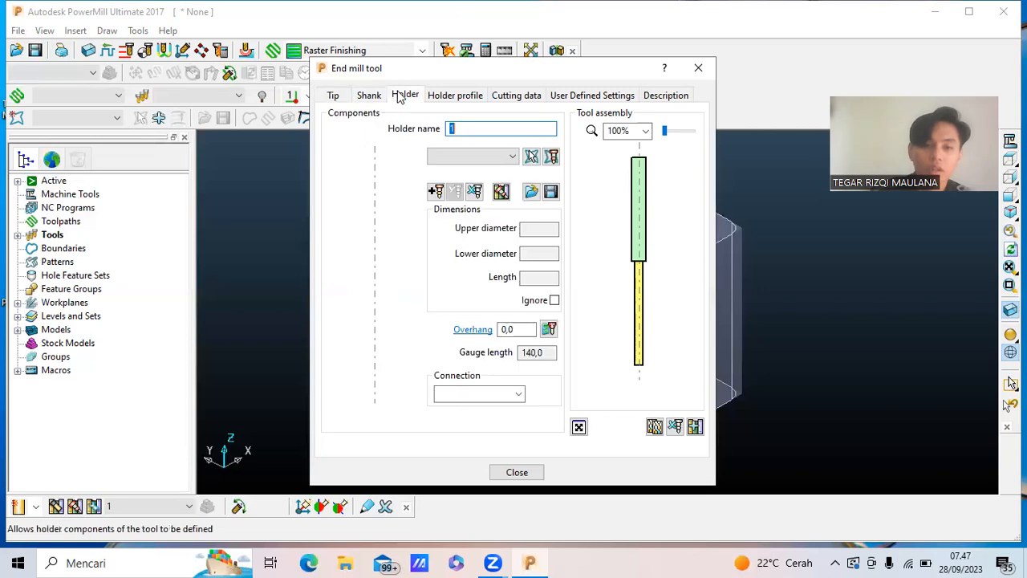
left_click(436, 193)
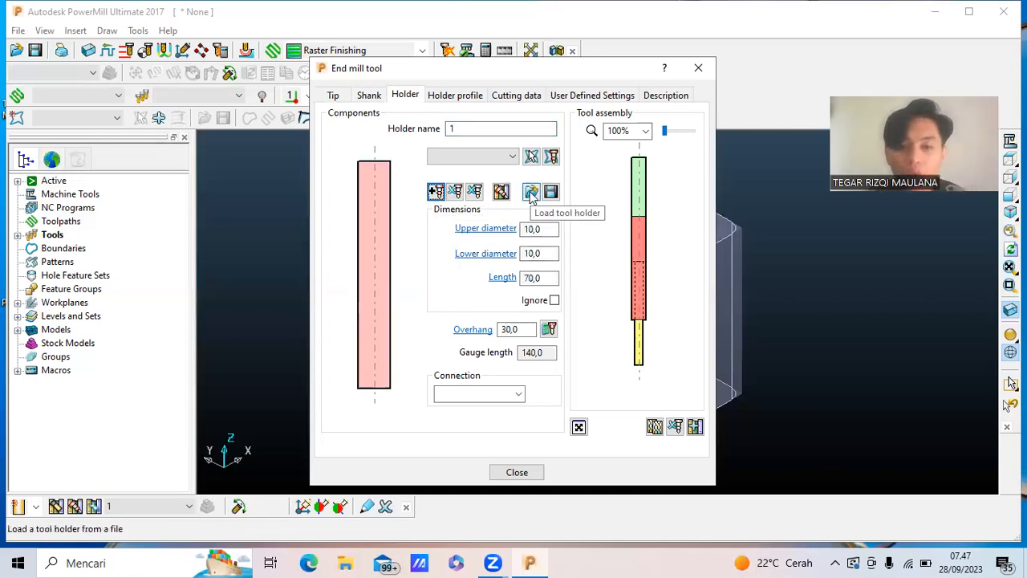
Load the tool holder file toolholder.pmlth from the MachineData examples folder onto the end mill.
left_click(532, 194)
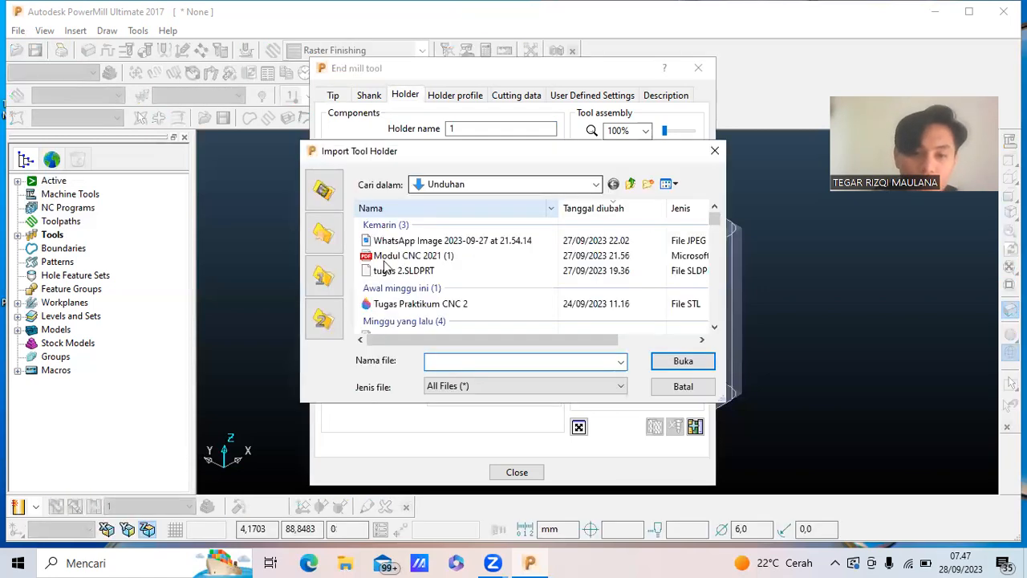
left_click(333, 232)
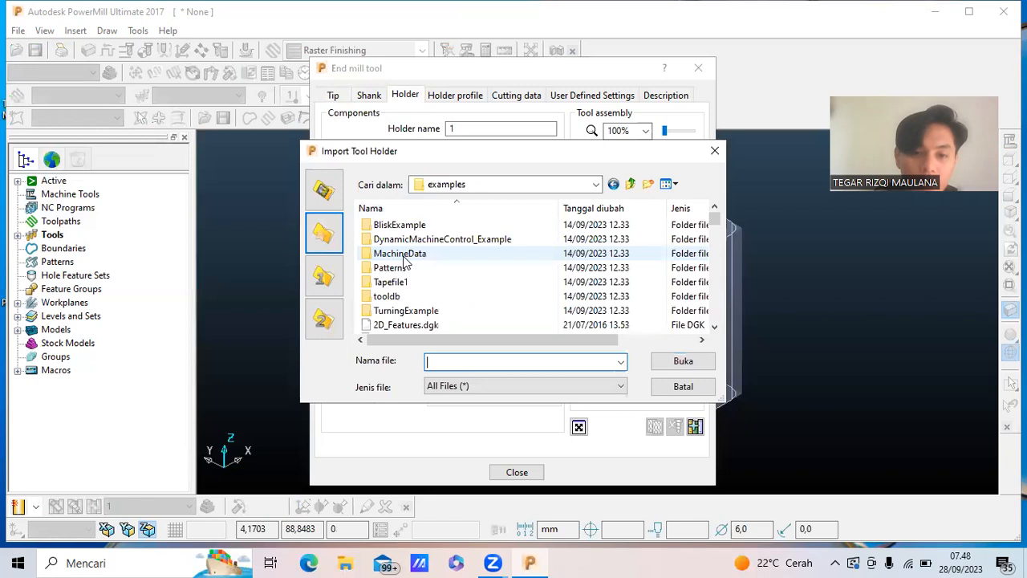
double_click(402, 253)
scroll(397, 297, "down", 2)
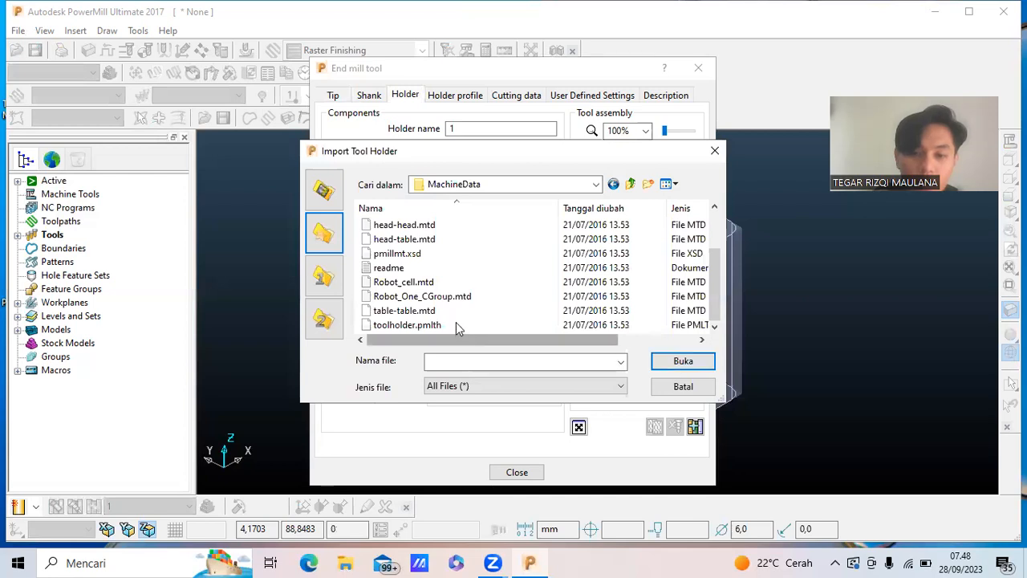
left_click(407, 324)
left_click(683, 360)
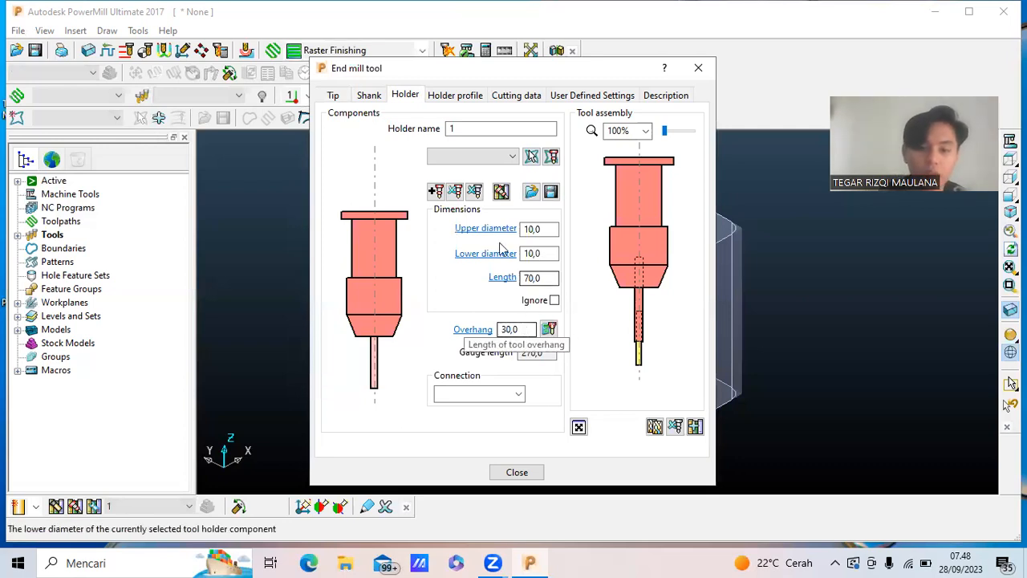
Set the end mill's holder overhang to 100 mm.
double_click(498, 329)
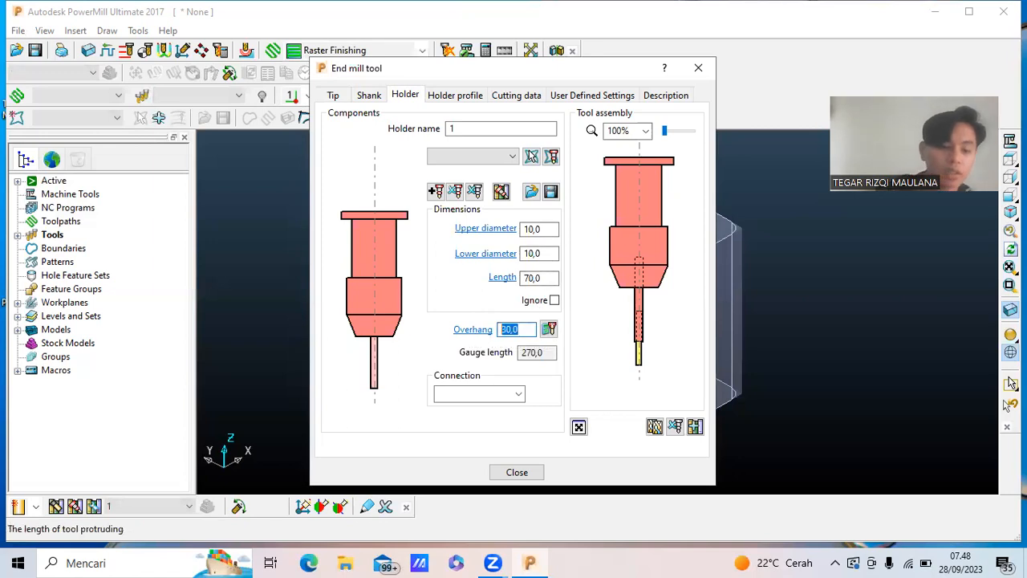
type("1")
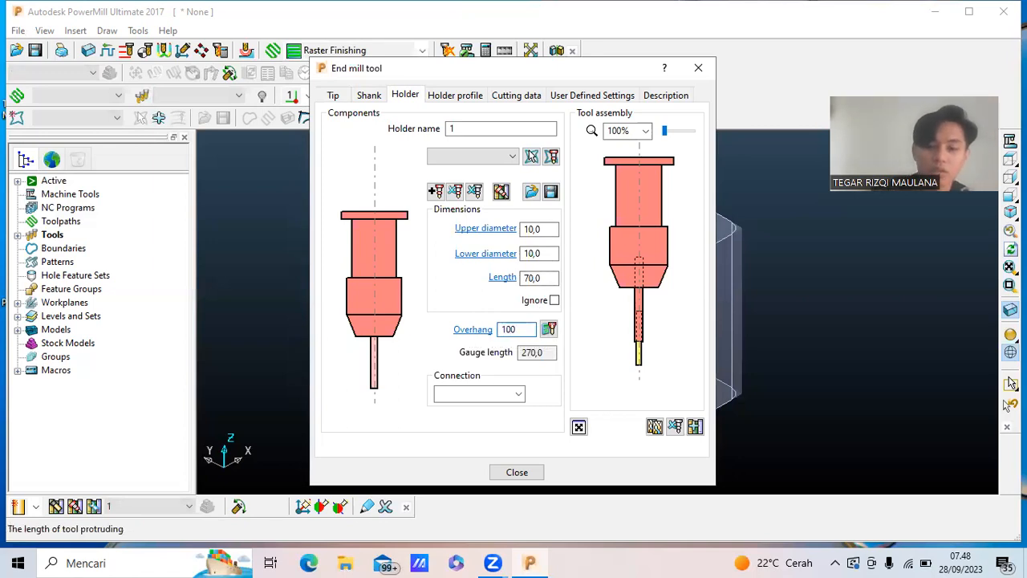
key("Return")
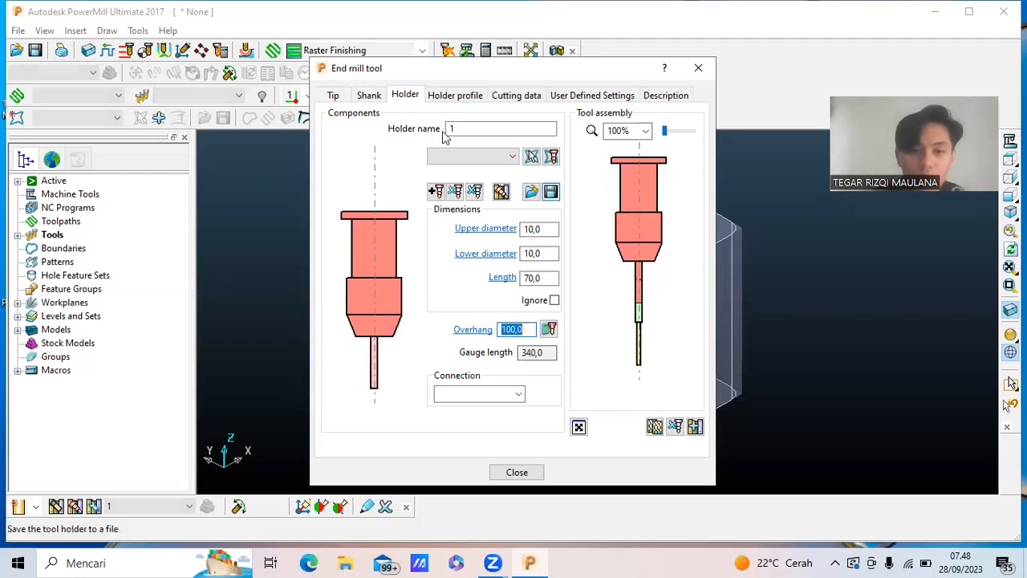
Rename the end mill tool as EM6.
left_click(337, 96)
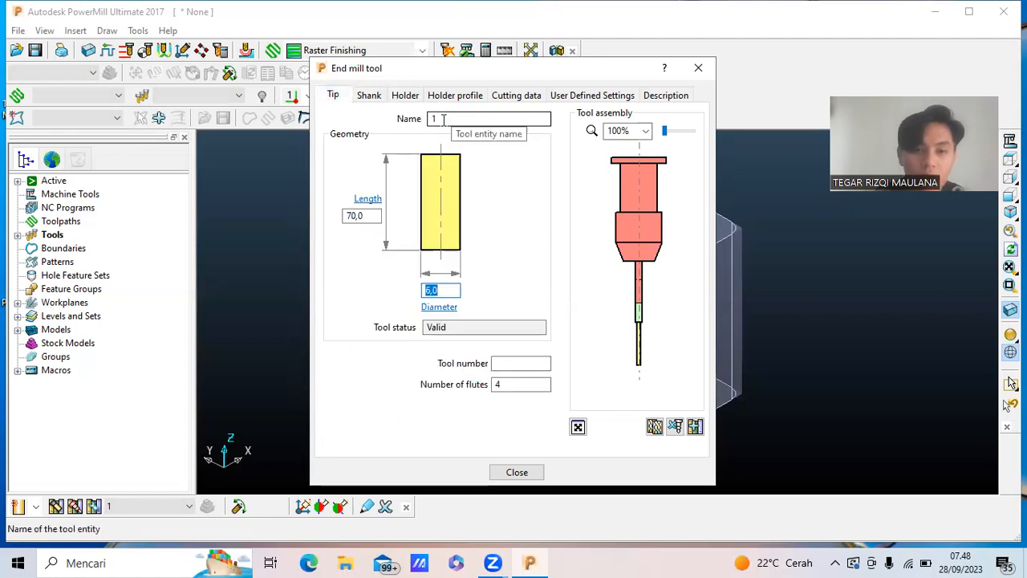
left_click(443, 119)
key("BackSpace")
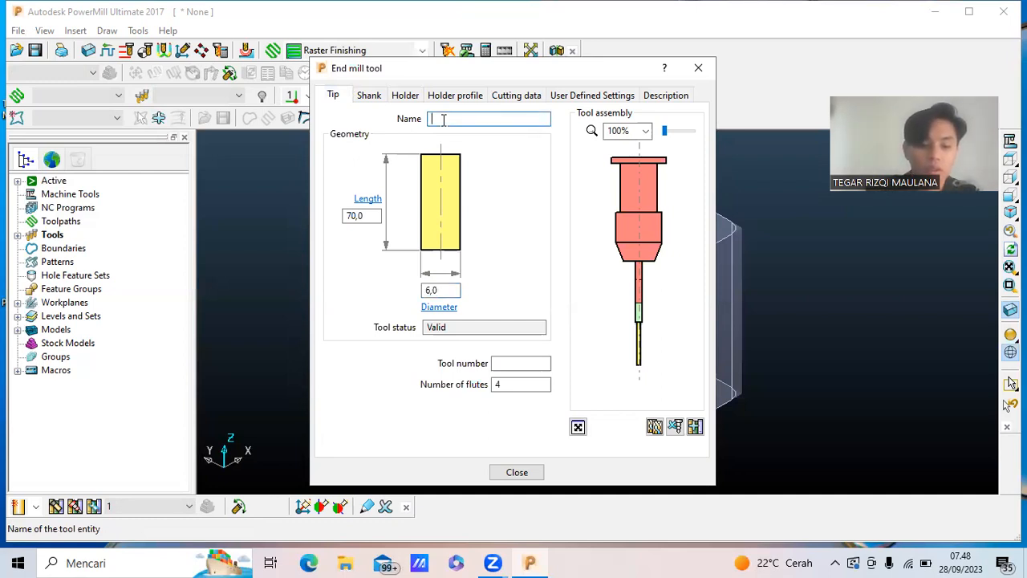
type("EM")
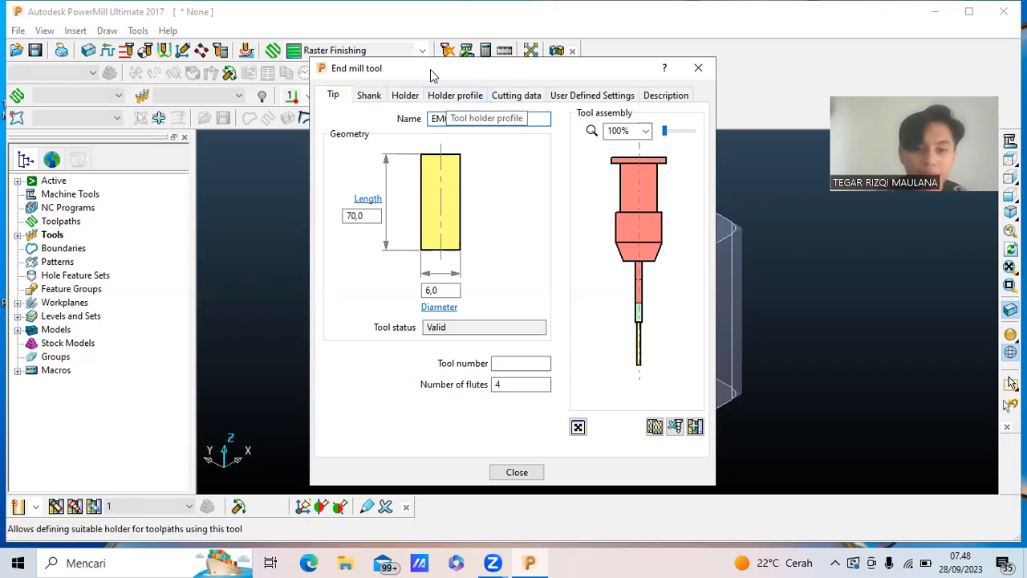
Name the tool holder EM6, check the tip, shank and holder definitions, and close the tool dialog.
left_click(406, 96)
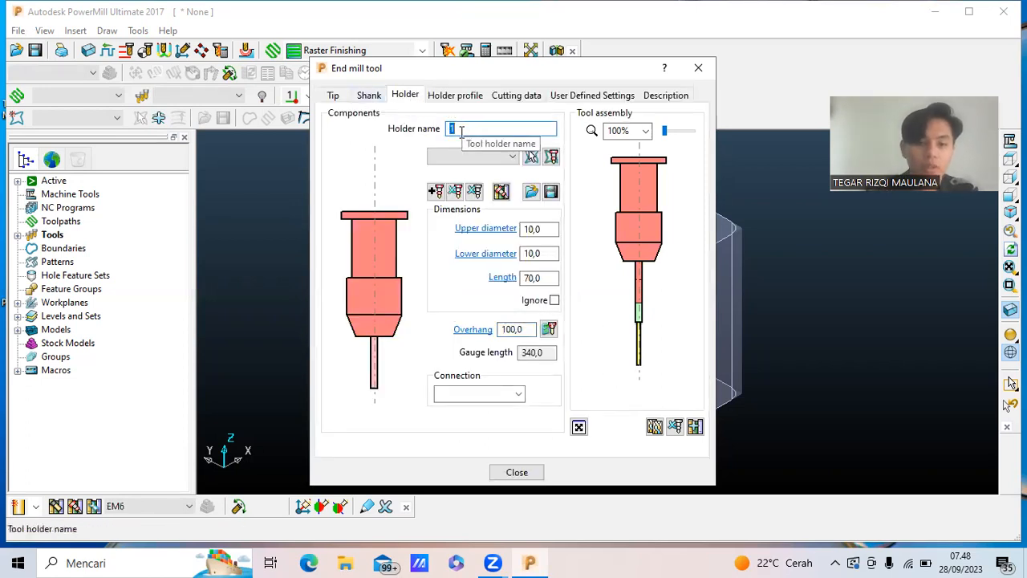
type("EM6")
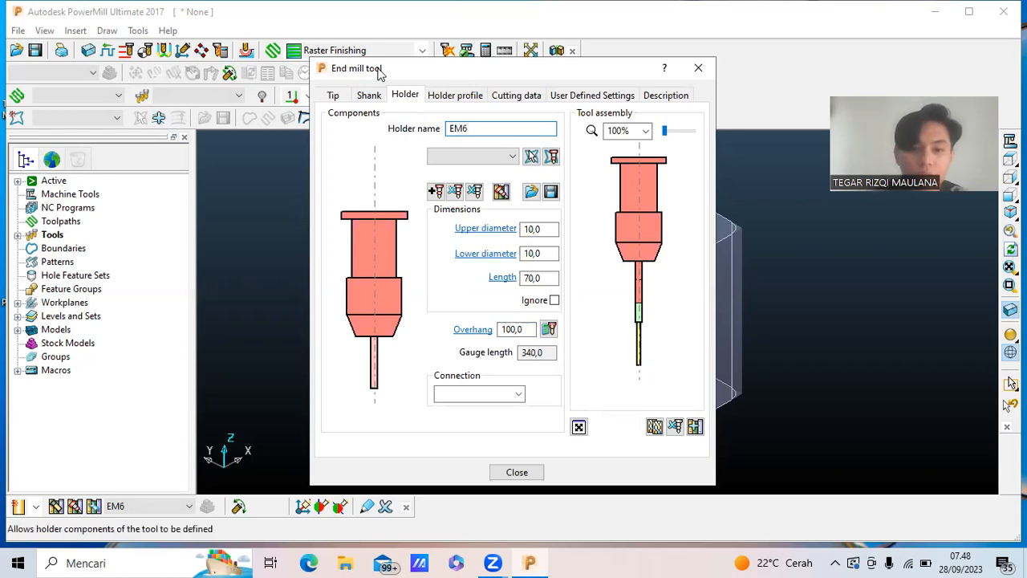
left_click(336, 96)
left_click(369, 95)
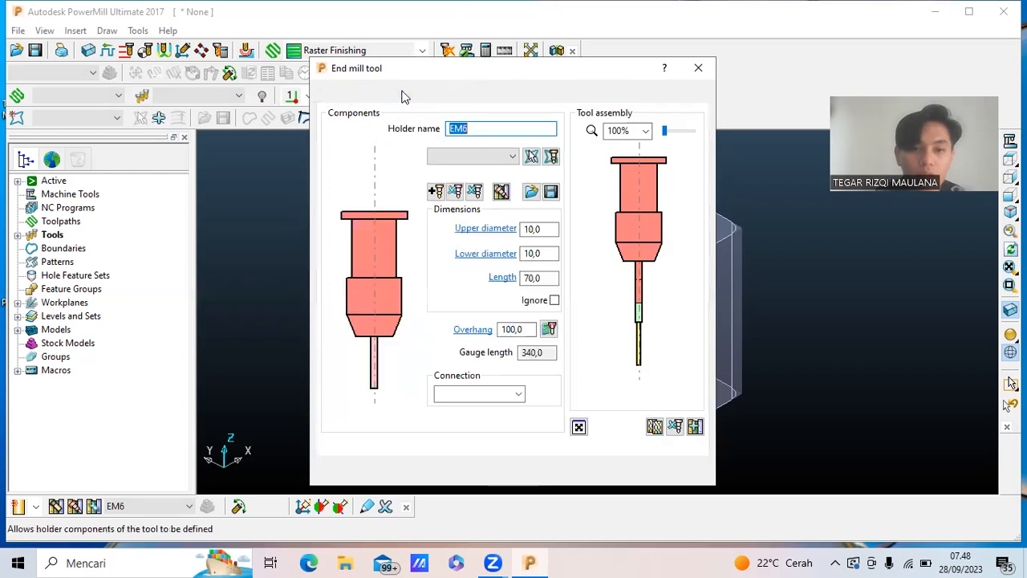
left_click(332, 95)
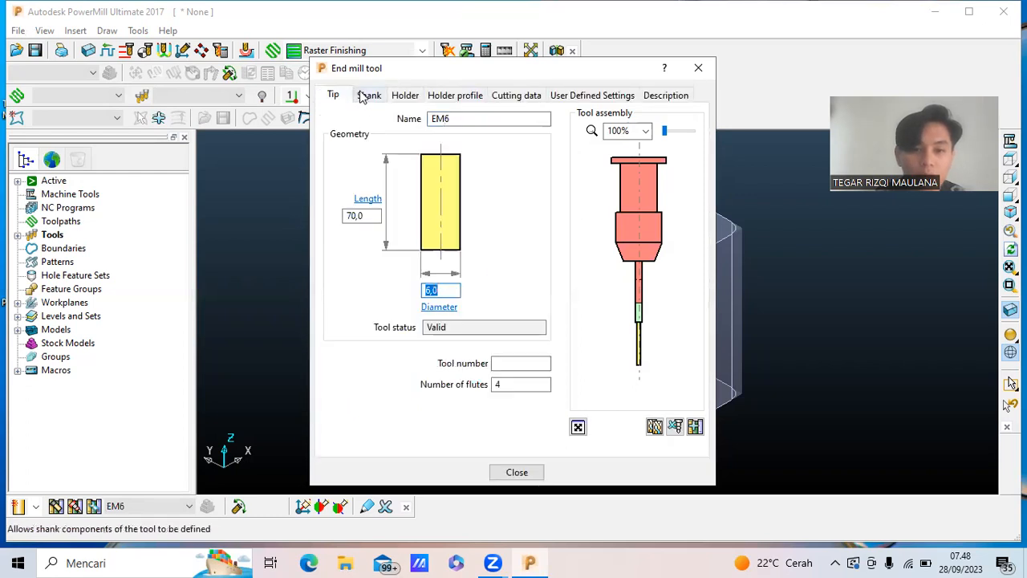
left_click(365, 95)
left_click(405, 95)
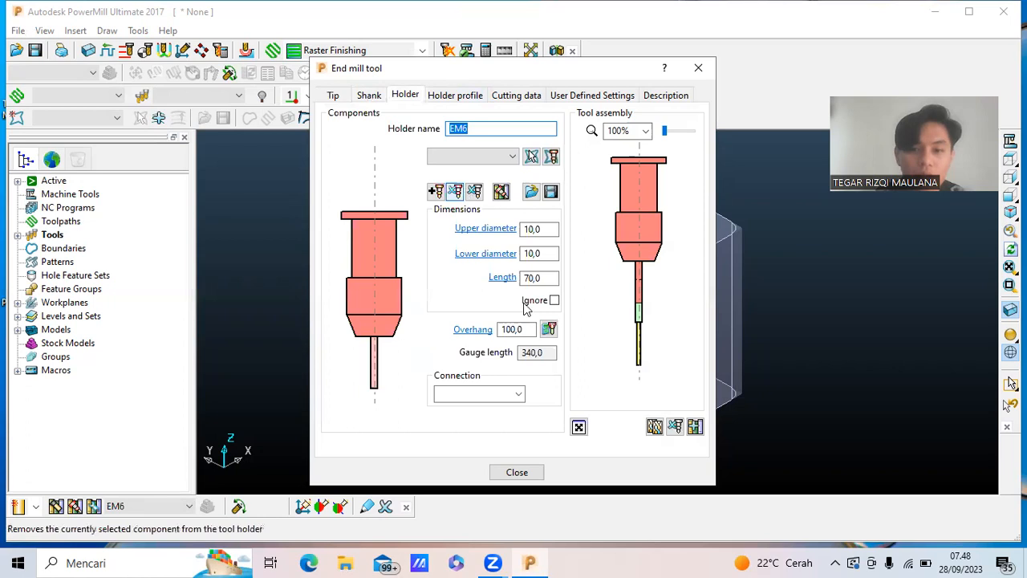
left_click(517, 472)
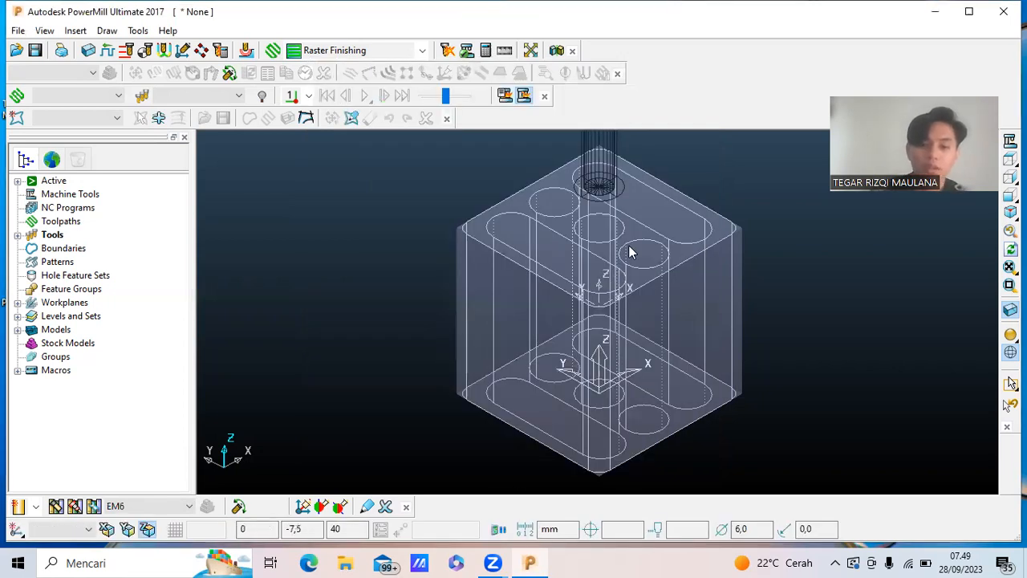
Display the EM6 tool with its shank and holder as a shaded model.
scroll(630, 251, "down", 10)
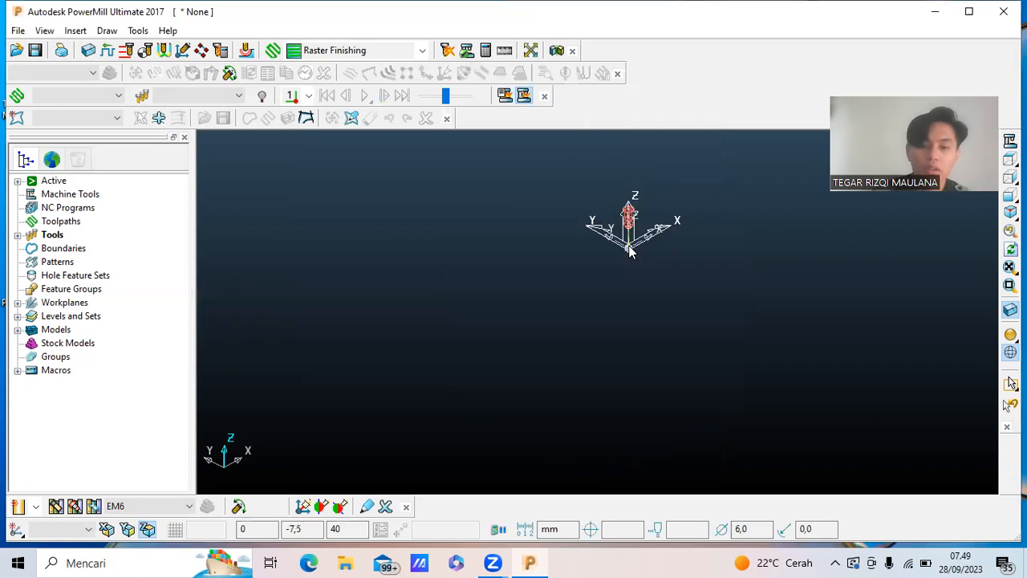
scroll(630, 251, "up", 5)
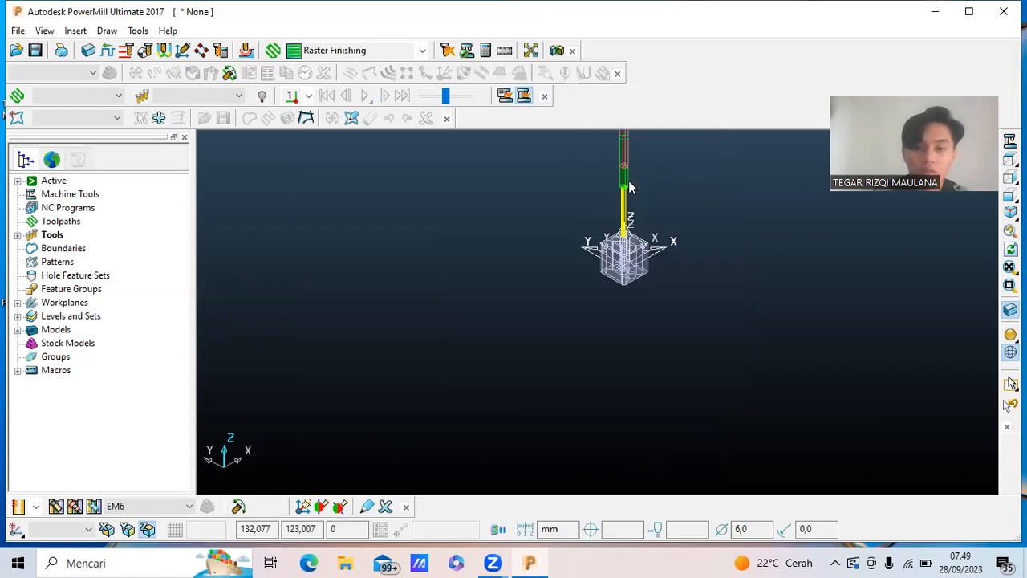
scroll(629, 186, "up", 5)
scroll(628, 185, "down", 5)
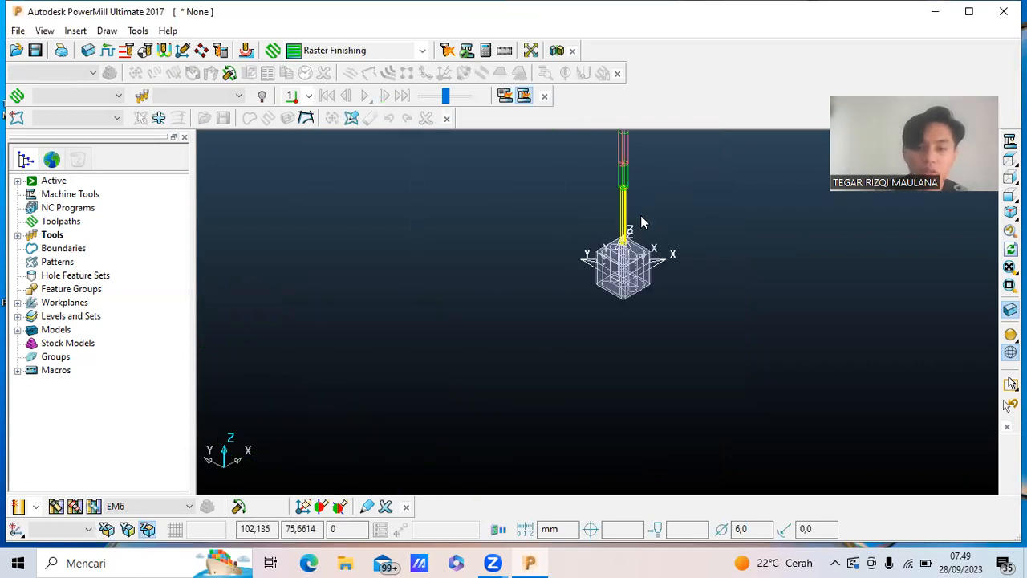
scroll(641, 215, "up", 1)
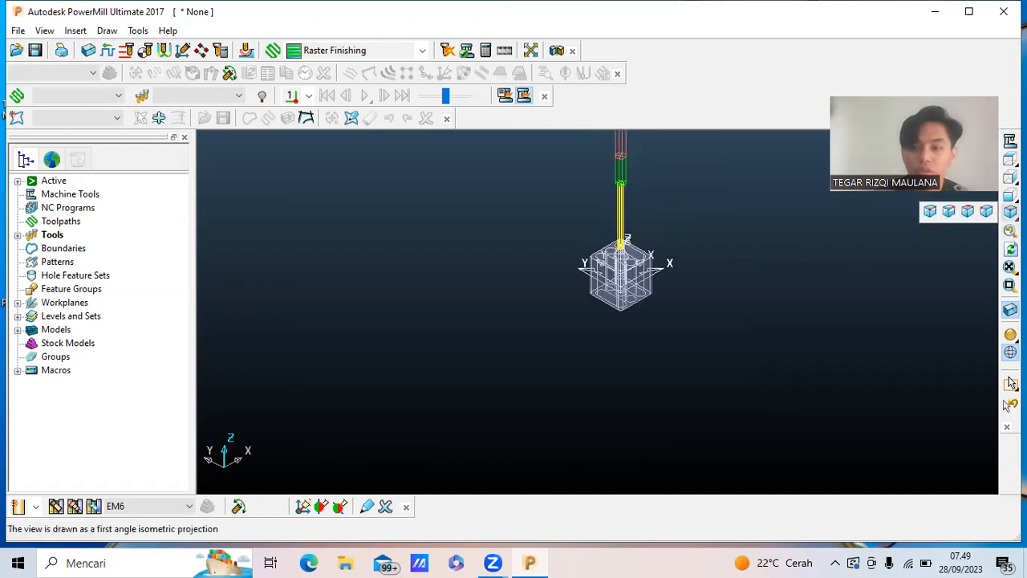
left_click(1010, 211)
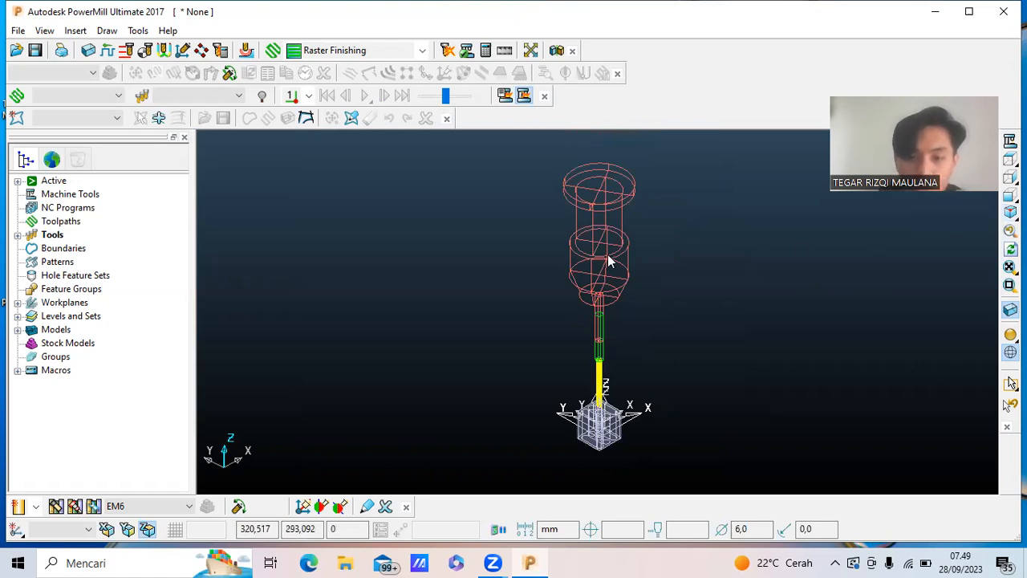
double_click(50, 236)
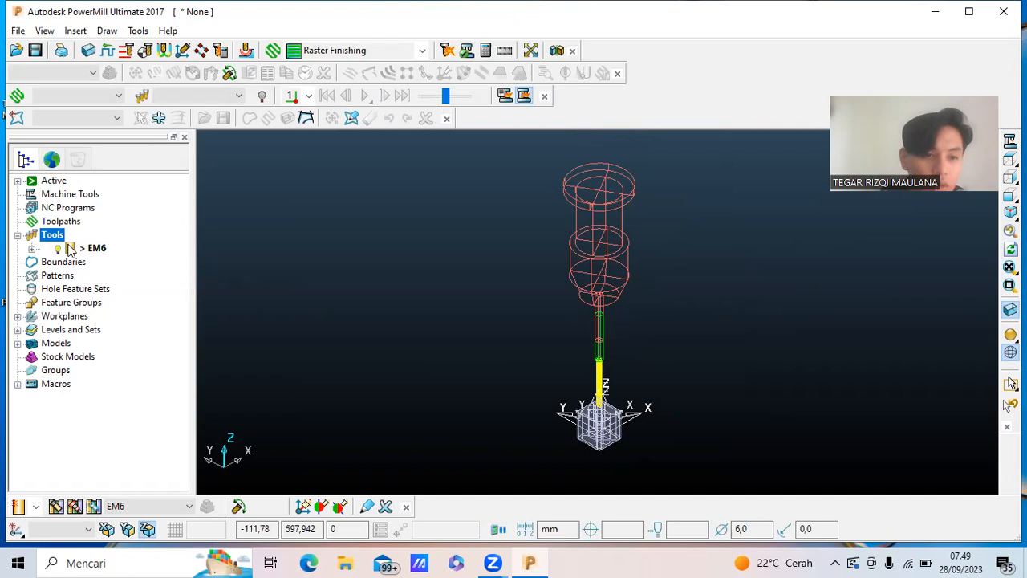
mouse_move(84, 251)
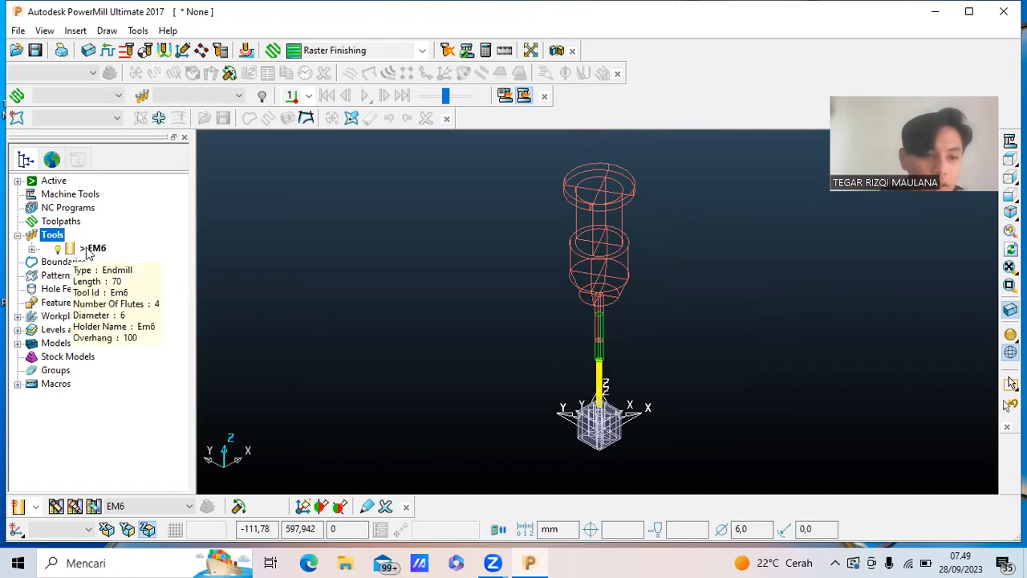
right_click(76, 248)
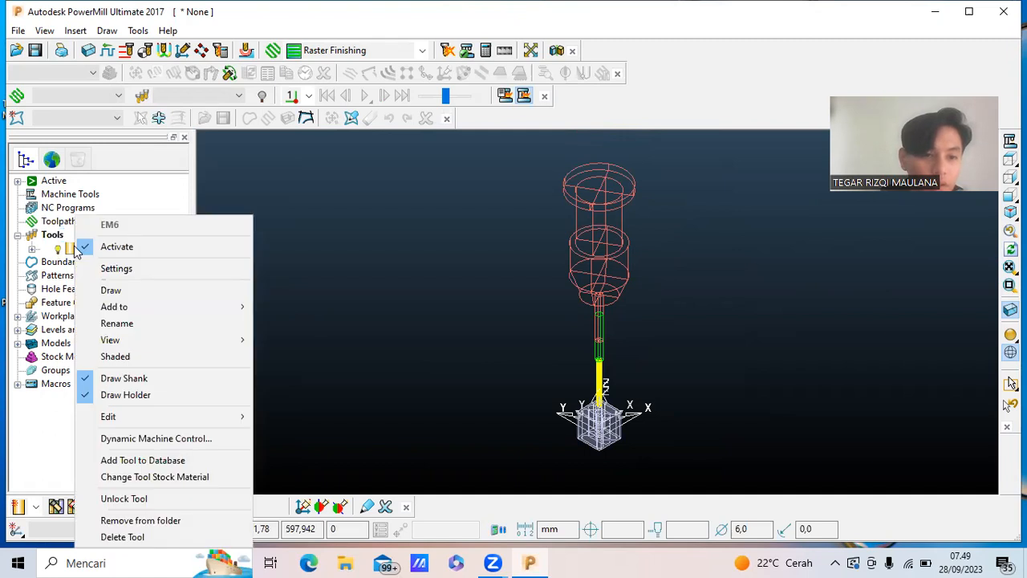
left_click(117, 356)
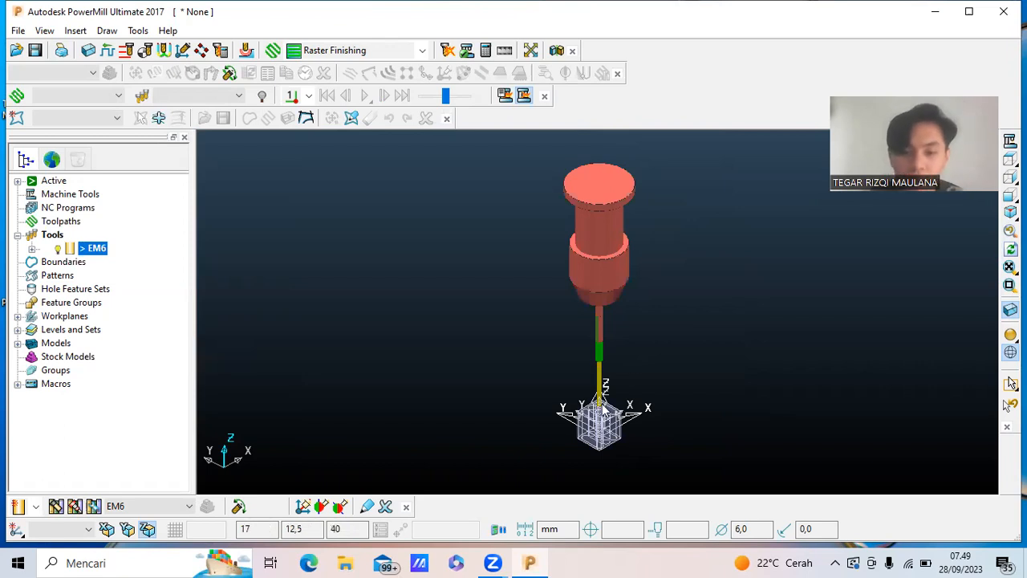
Examine the EM6 tool tip's position over the block in the isometric view.
scroll(604, 410, "up", 3)
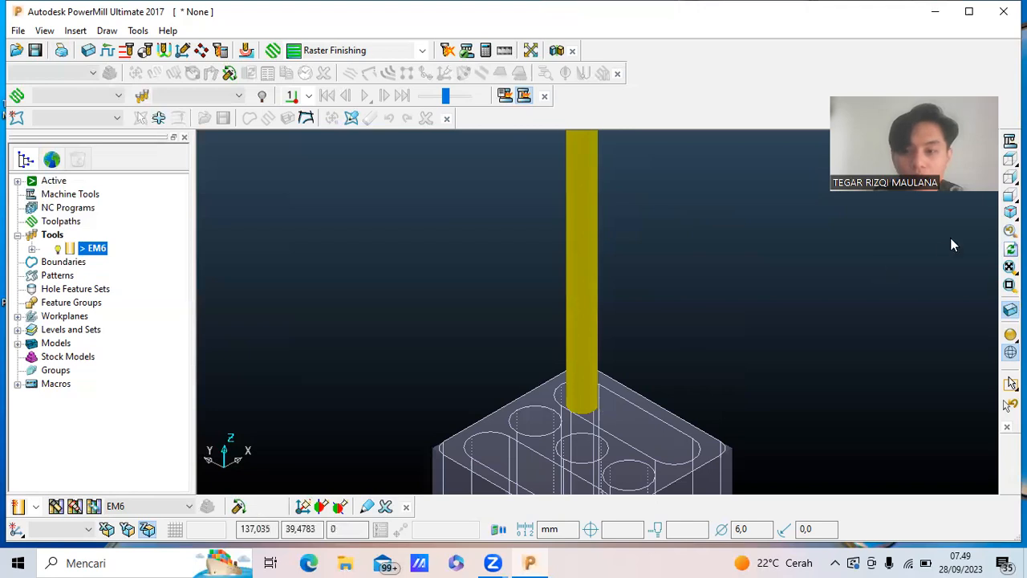
left_click(1010, 212)
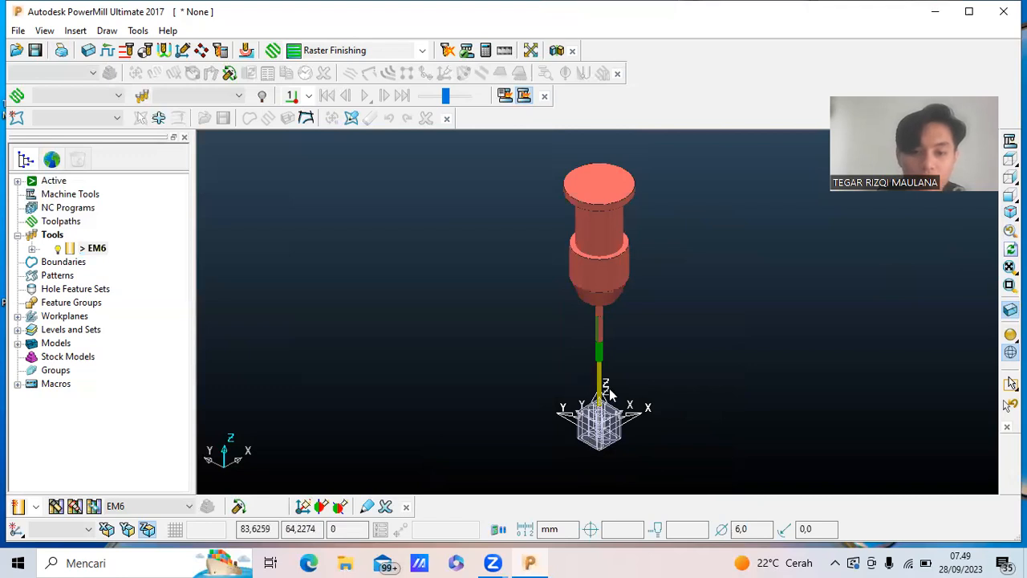
scroll(609, 392, "up", 3)
scroll(609, 392, "down", 5)
scroll(617, 410, "up", 2)
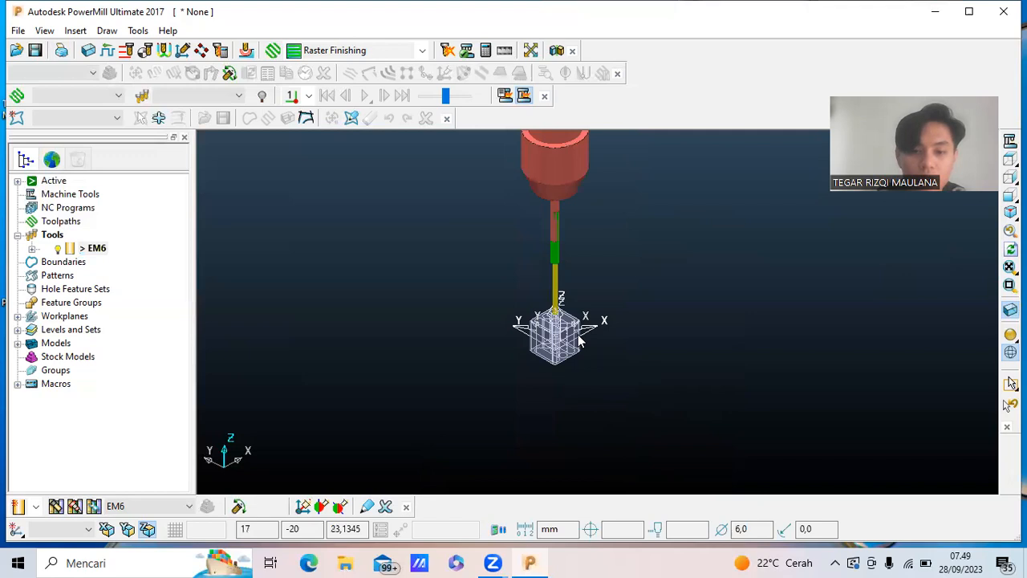
scroll(581, 341, "up", 3)
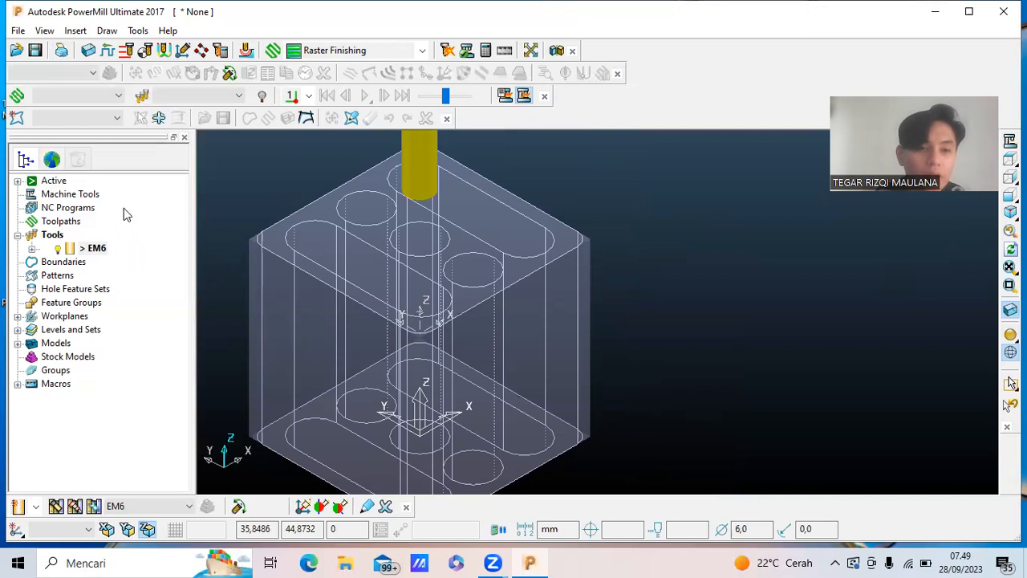
Create a new toolpath using the Model Area Clearance strategy from the 3D Area Clearance category.
left_click(273, 50)
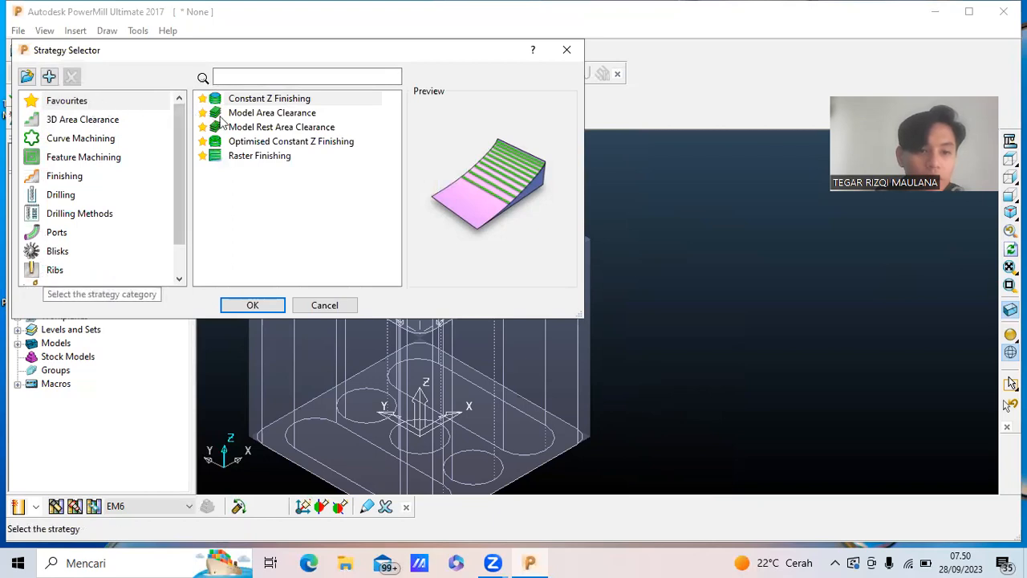
left_click(112, 119)
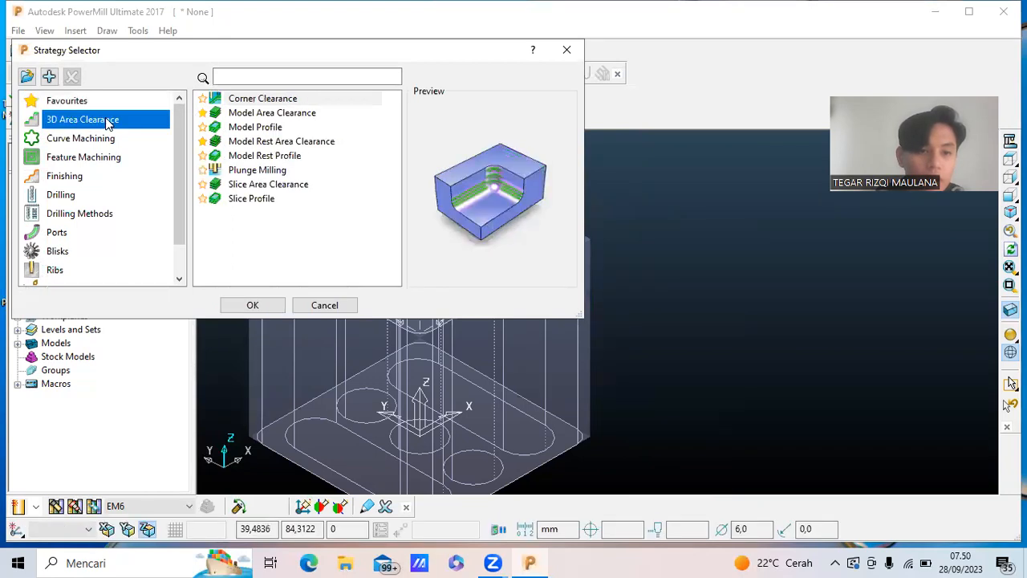
left_click(253, 115)
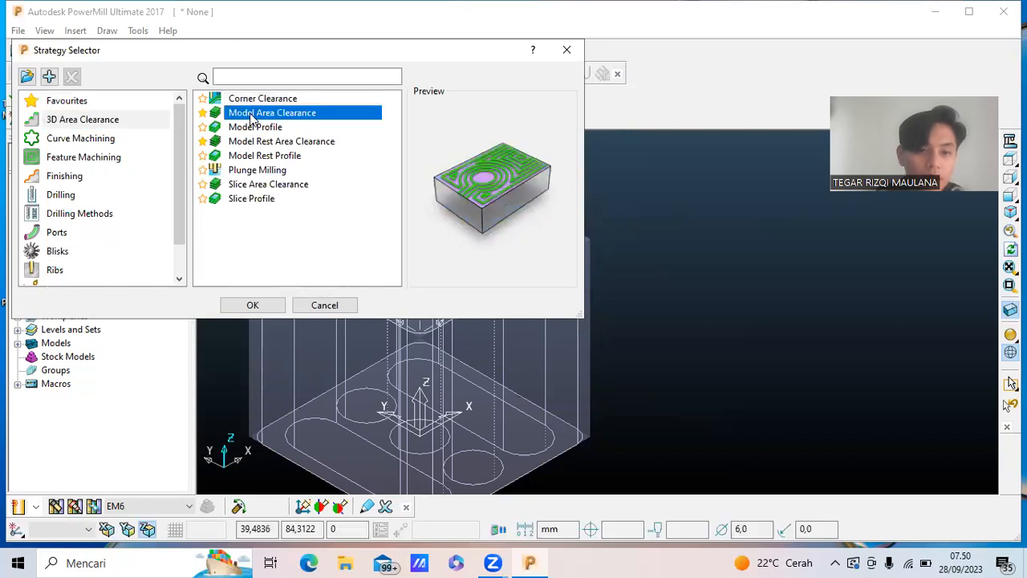
left_click(253, 306)
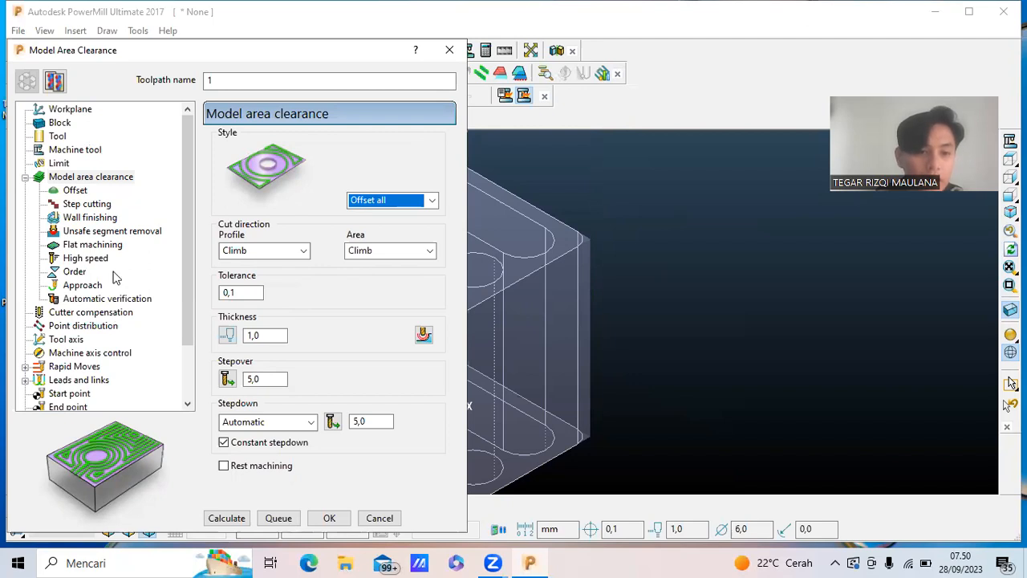
Assign workplane 1 to the model area clearance toolpath.
left_click(94, 112)
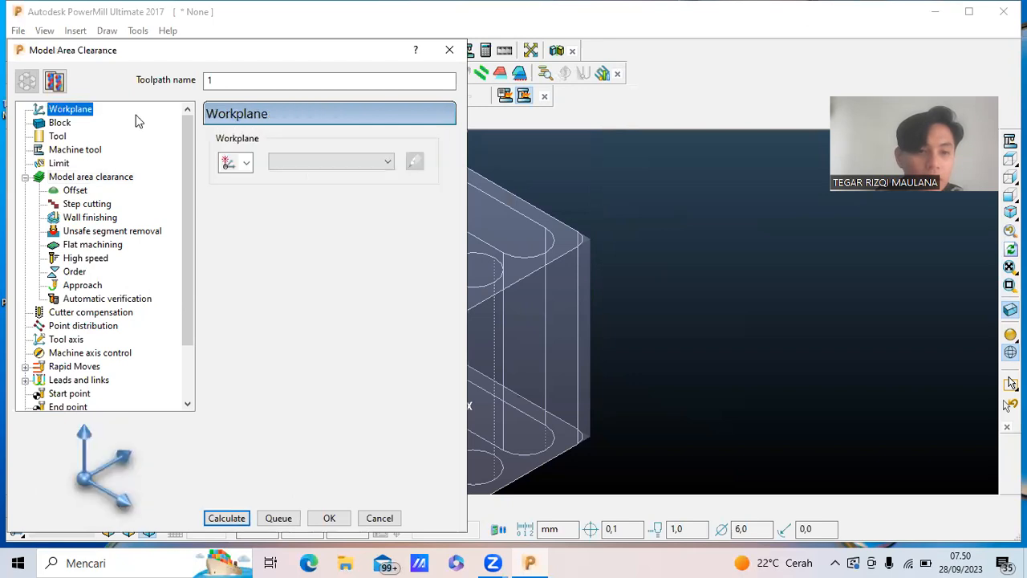
left_click(372, 164)
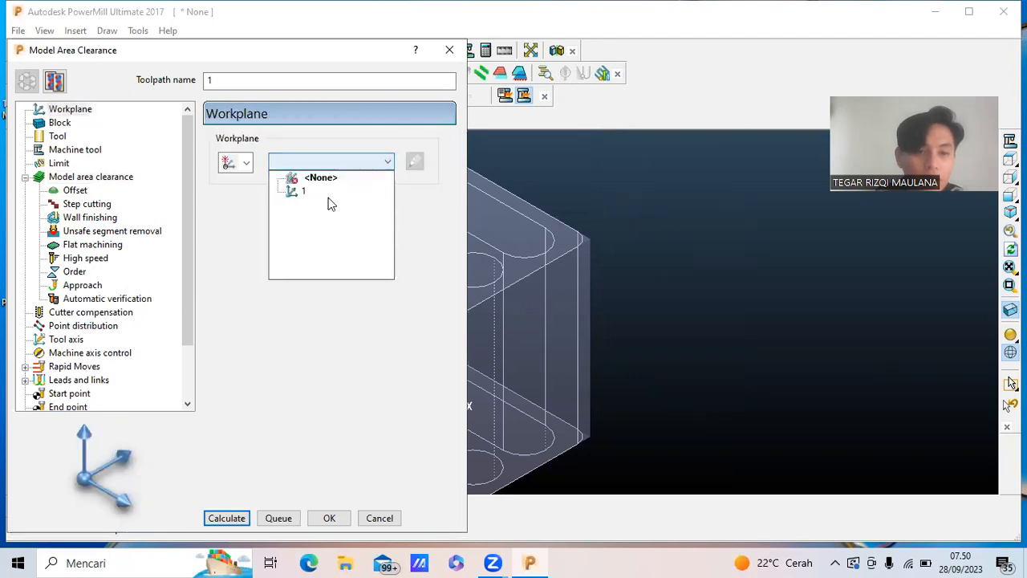
left_click(304, 192)
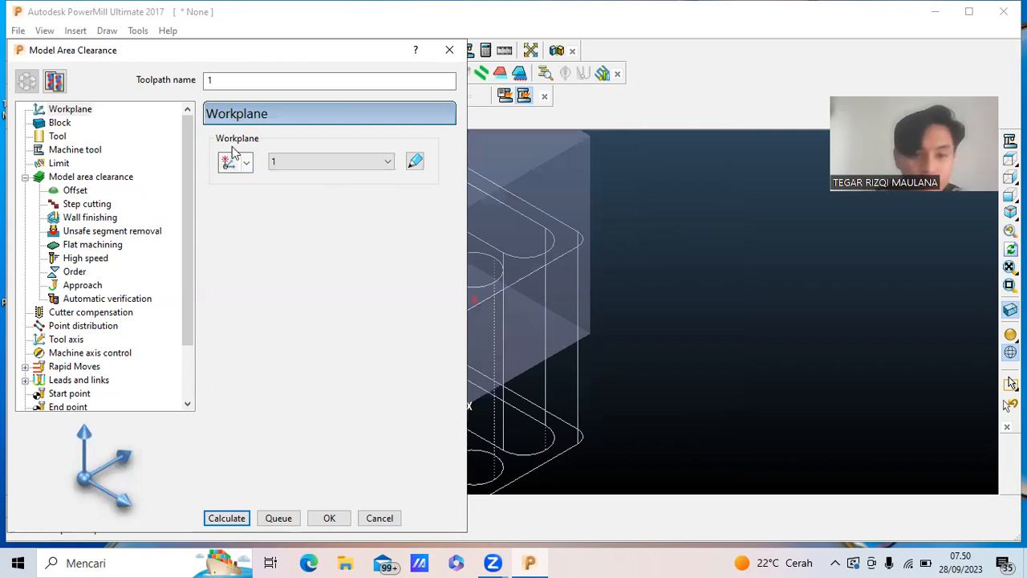
Unlock the toolpath's block limits, recalculate them from the model in the active workplane, and lock them again.
left_click(61, 122)
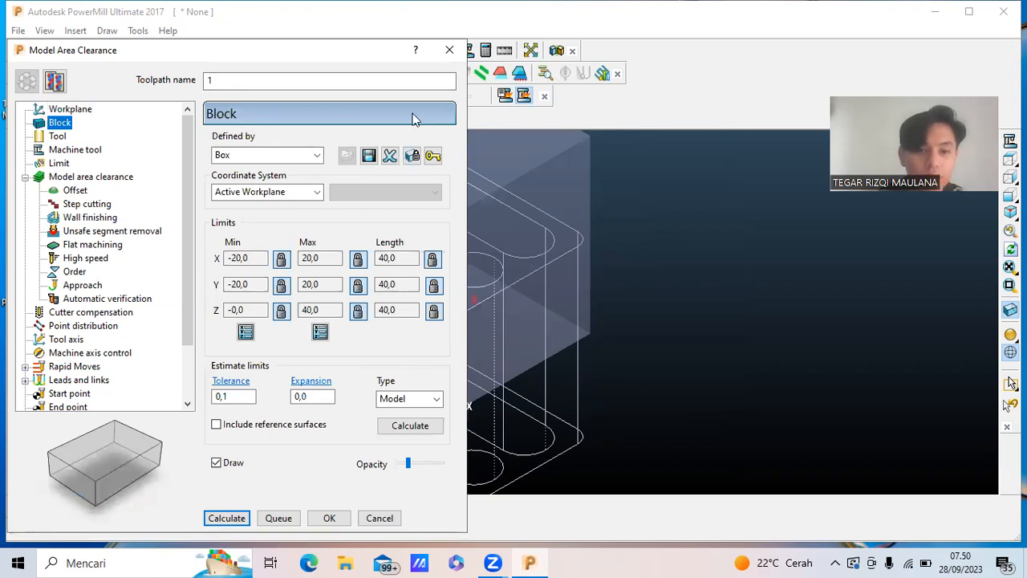
left_click_drag(260, 50, 861, 26)
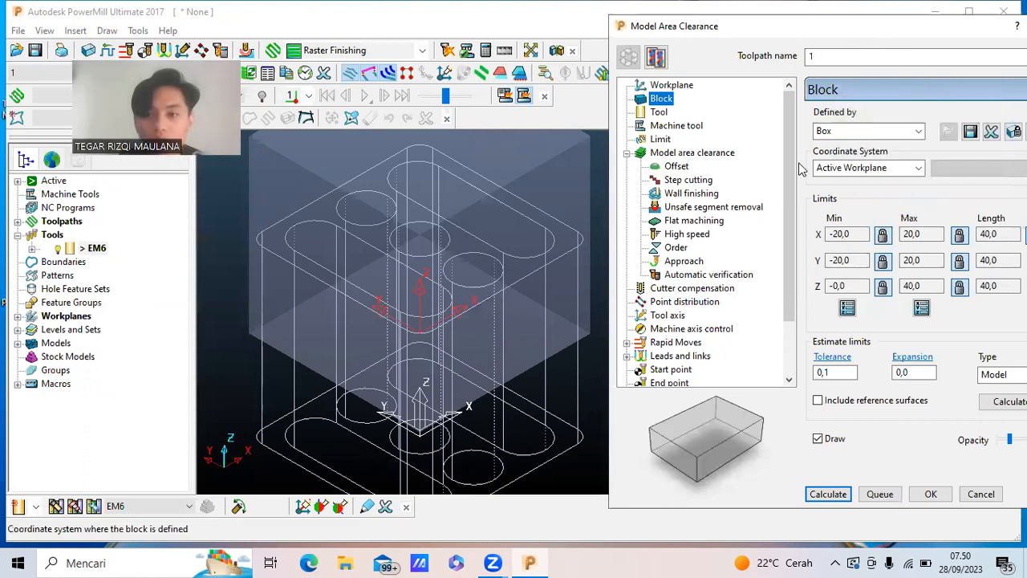
left_click_drag(927, 28, 901, 31)
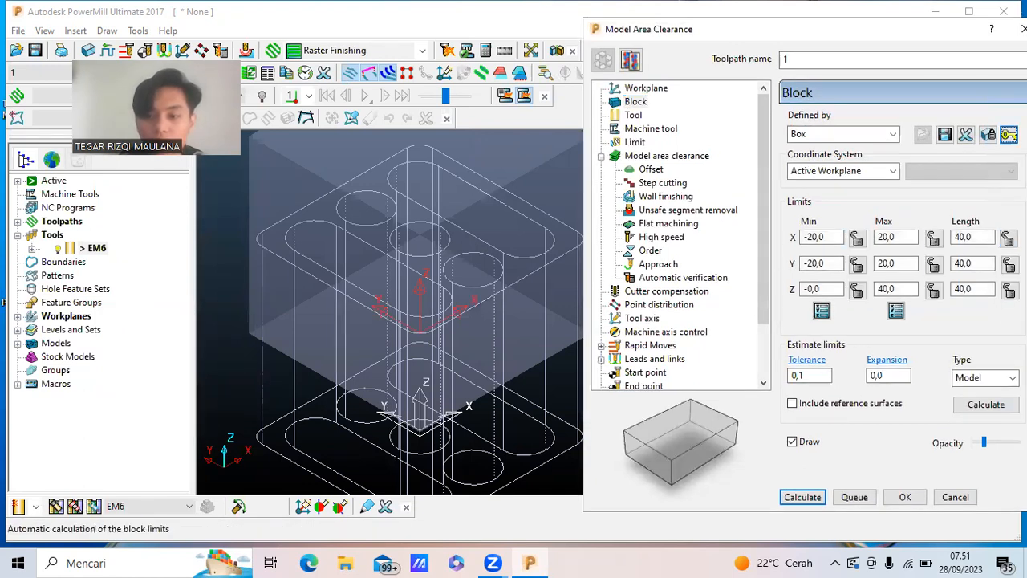
left_click(982, 407)
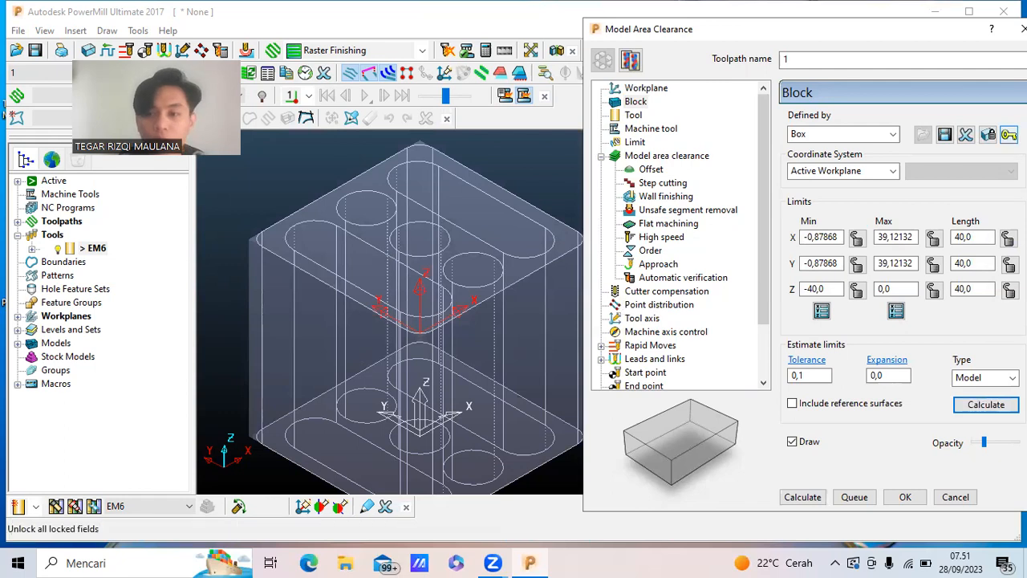
left_click(988, 135)
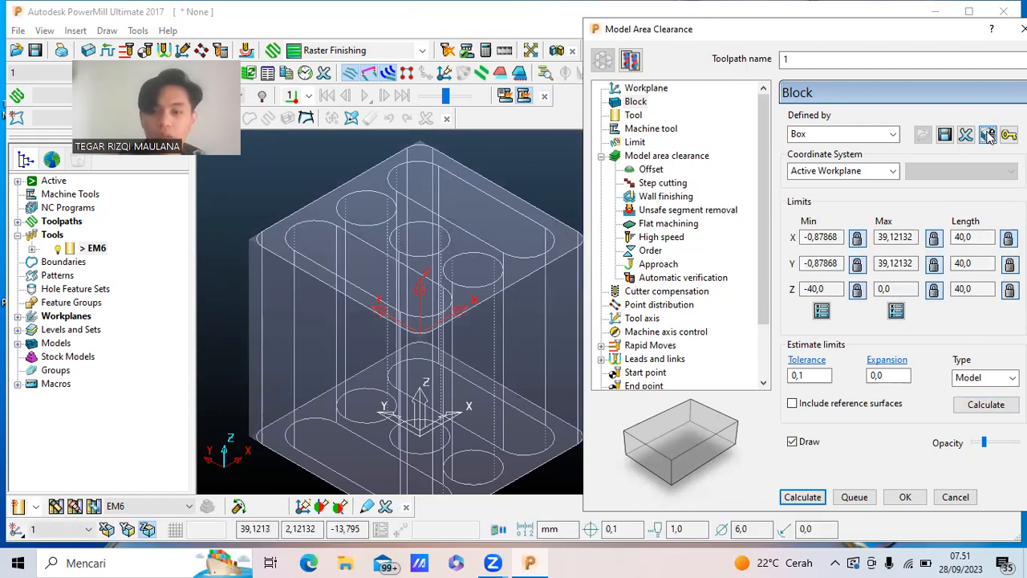
Select the EM6 end mill as the toolpath's tool and check the limit settings.
left_click(635, 115)
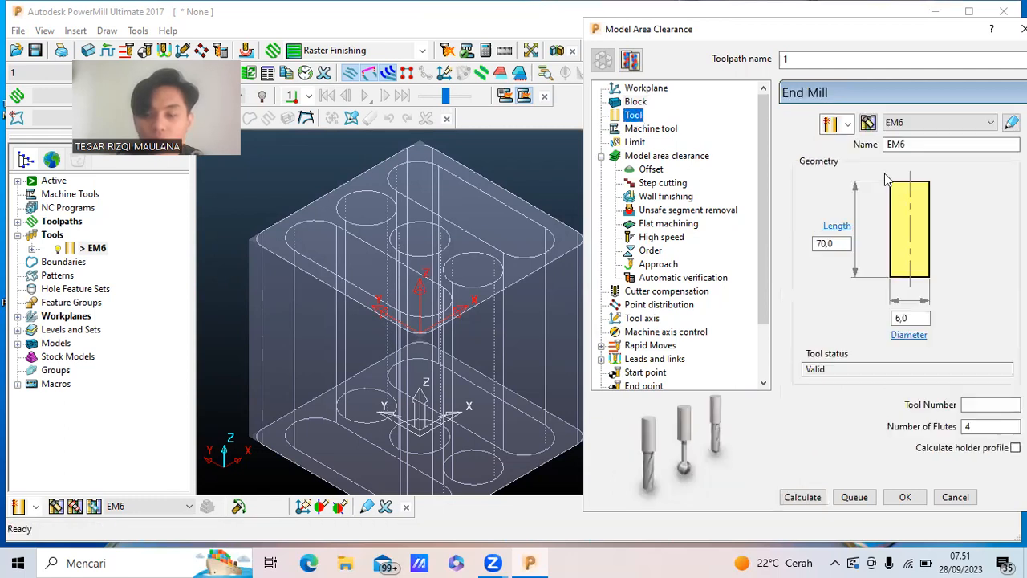
left_click(984, 123)
left_click(957, 152)
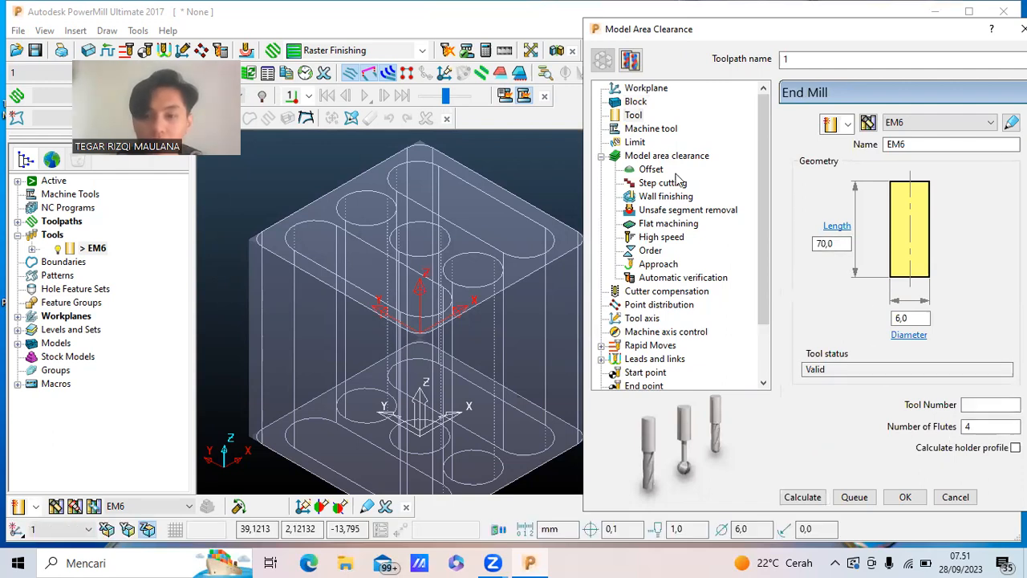
left_click(636, 142)
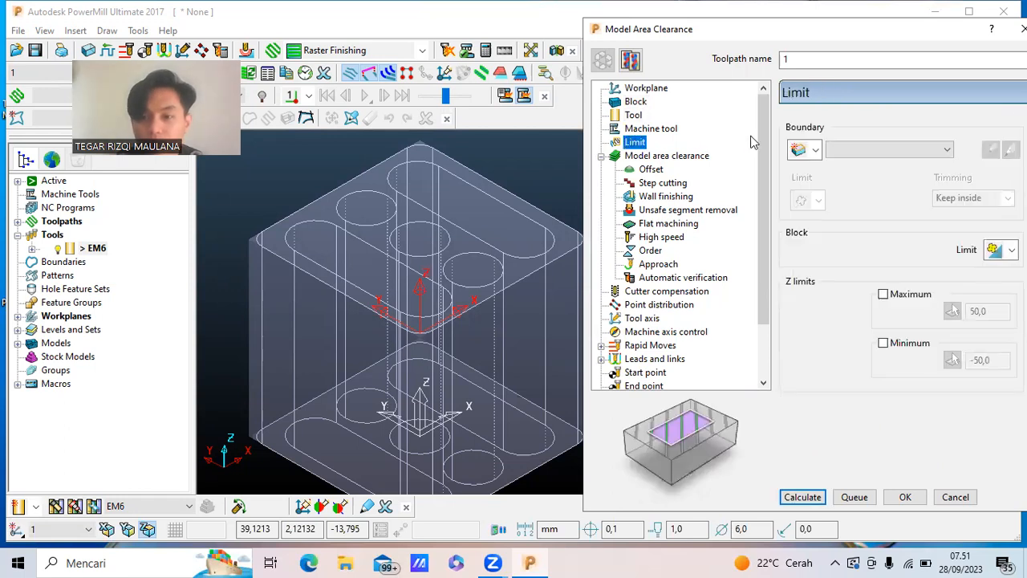
Set the model area clearance style to Offset model.
left_click(653, 156)
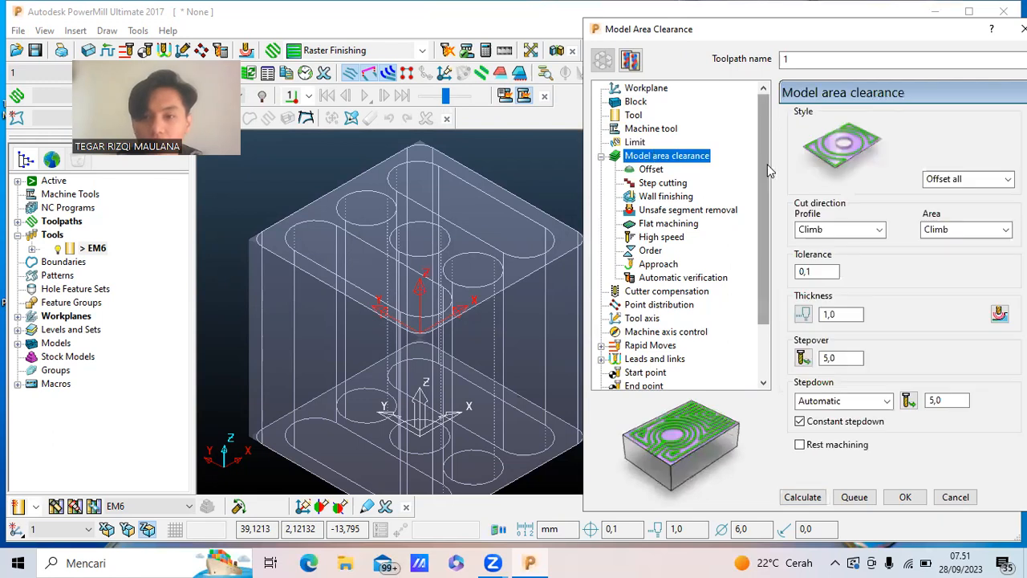
left_click(984, 182)
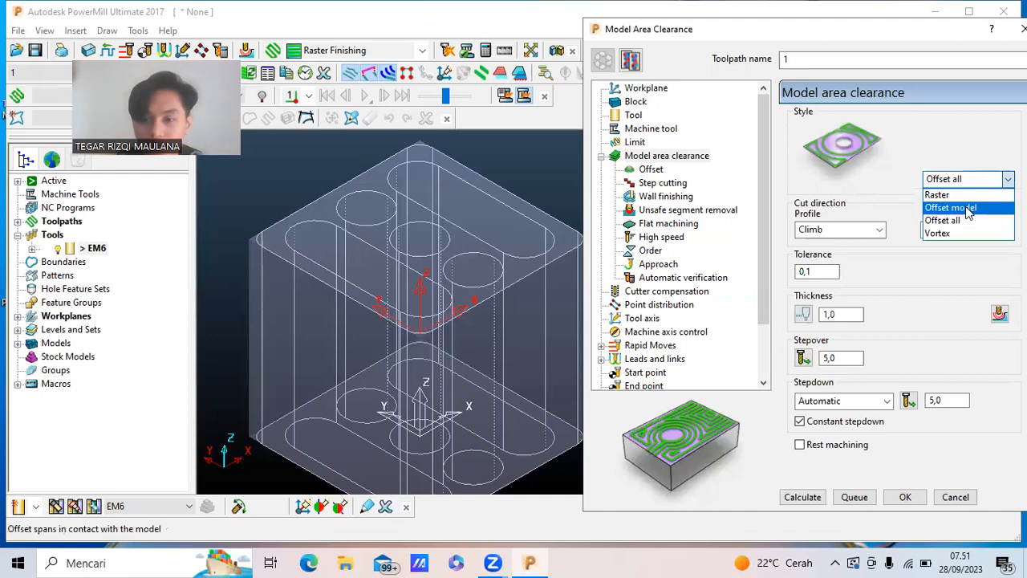
left_click(969, 209)
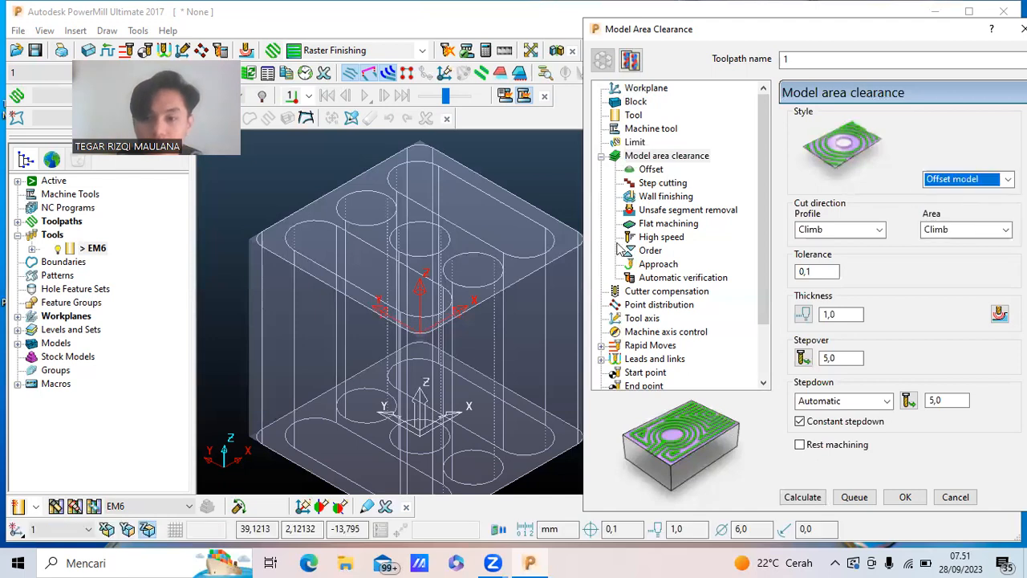
scroll(621, 250, "down", 1)
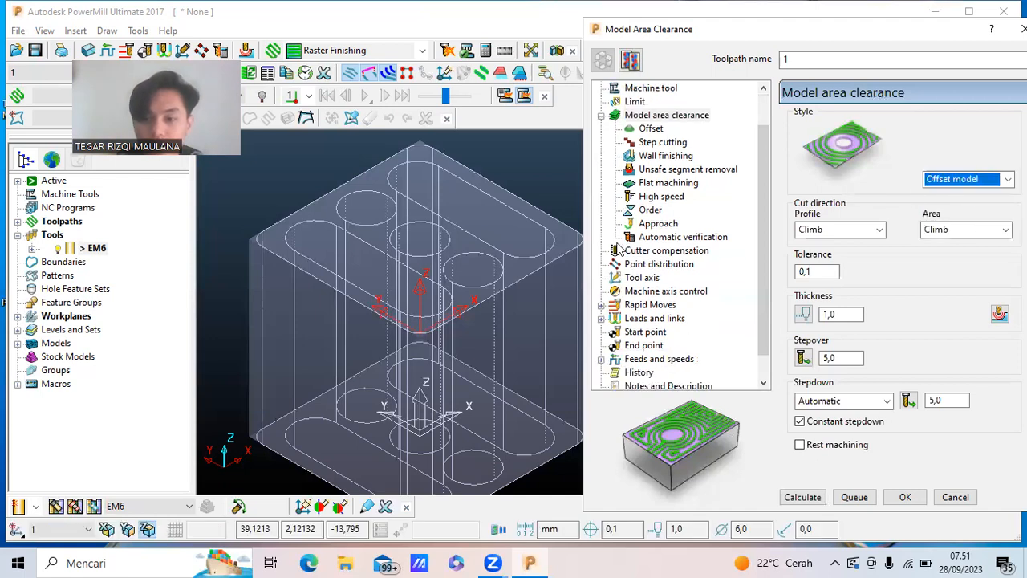
Set the area clearance stepover and stepdown to 3 mm each.
left_click(842, 359)
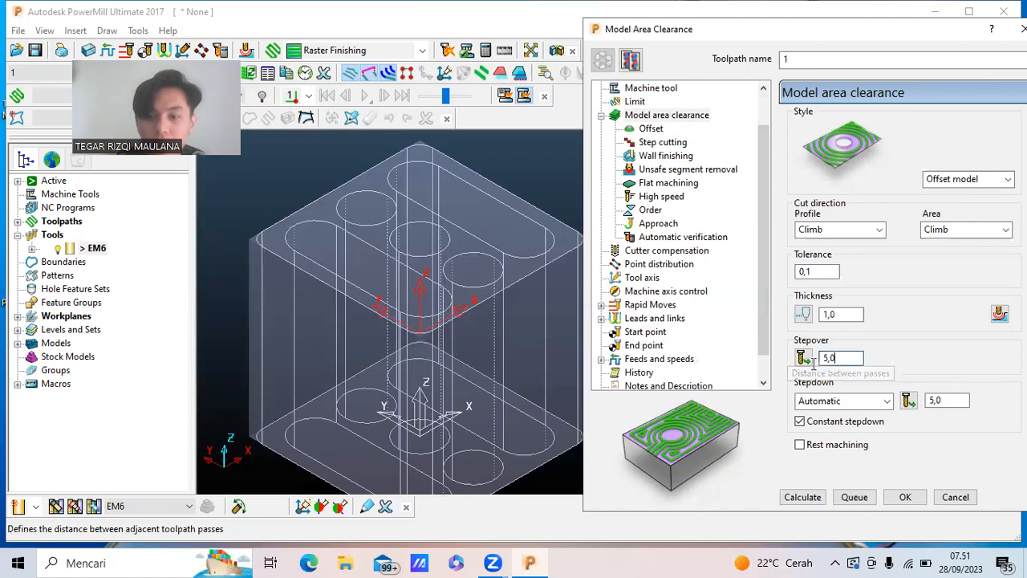
key("shift+Home")
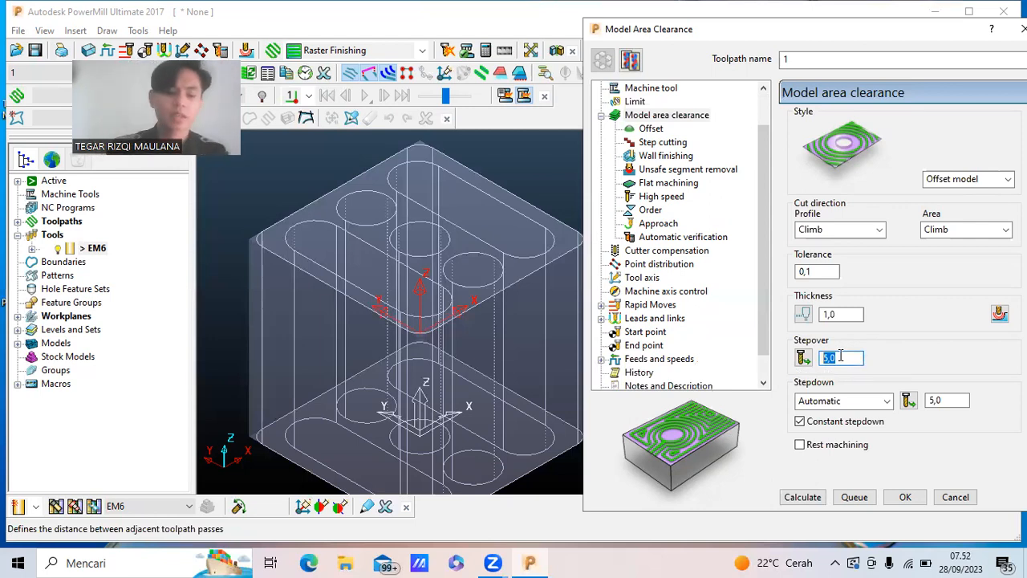
key("BackSpace")
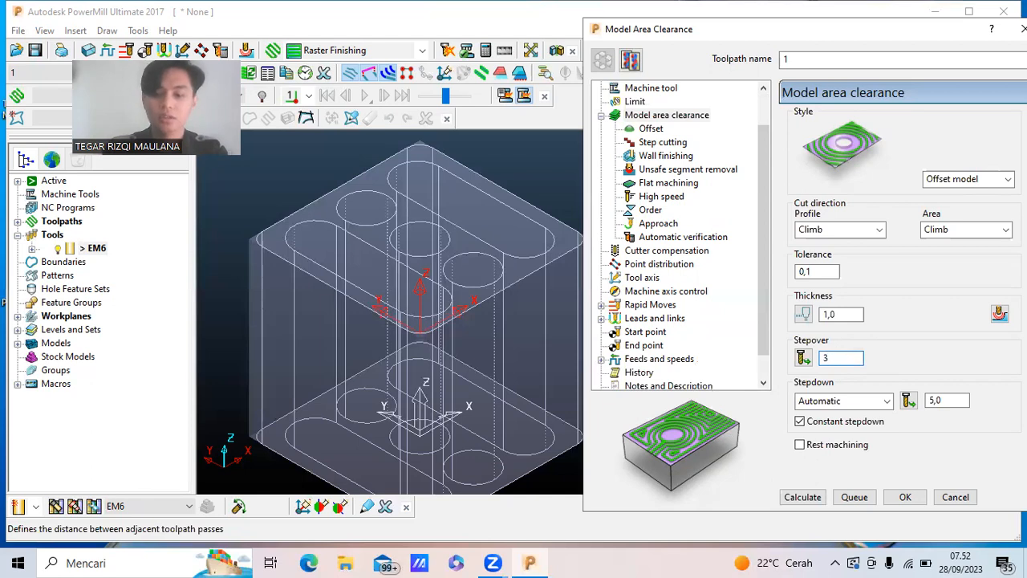
key("Return")
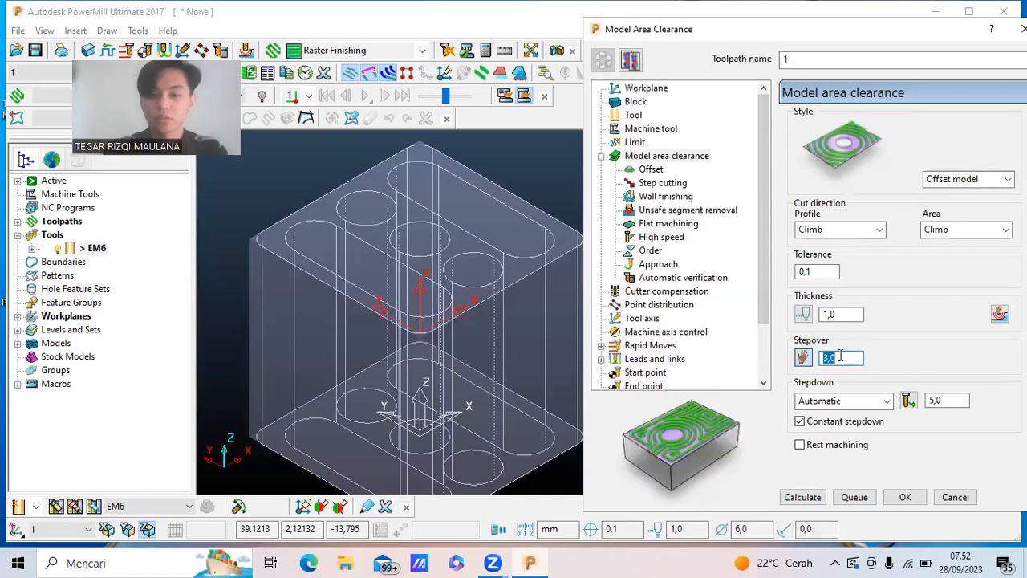
double_click(943, 399)
type("3")
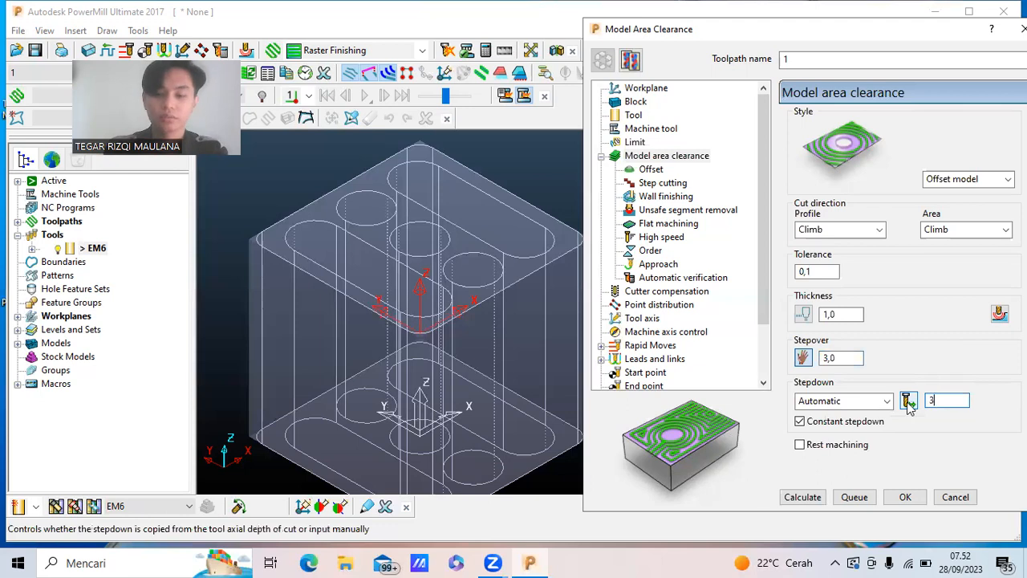
key("Return")
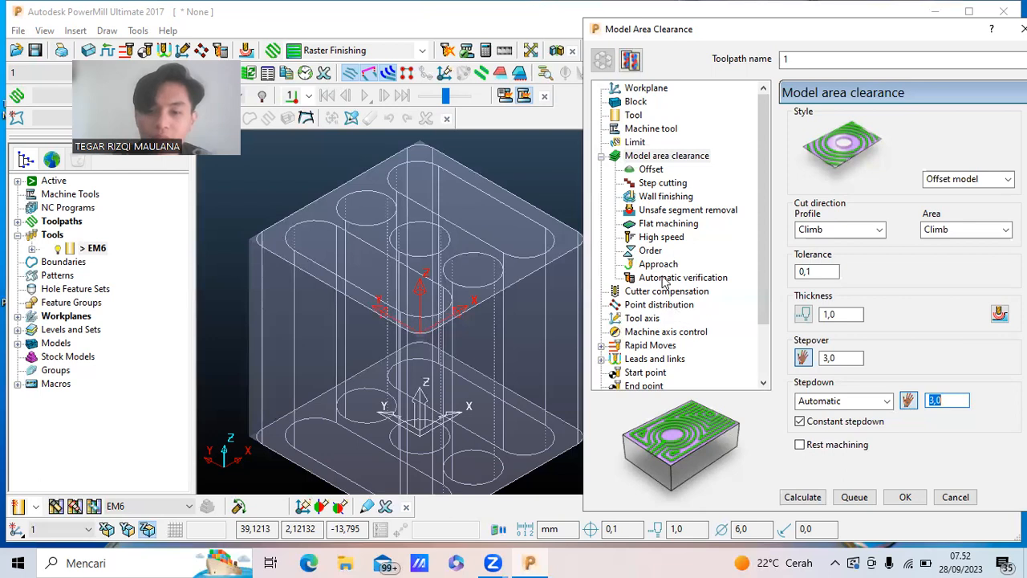
Set the toolpath's tool axis to Vertical with the fixed angle at None.
scroll(665, 281, "down", 1)
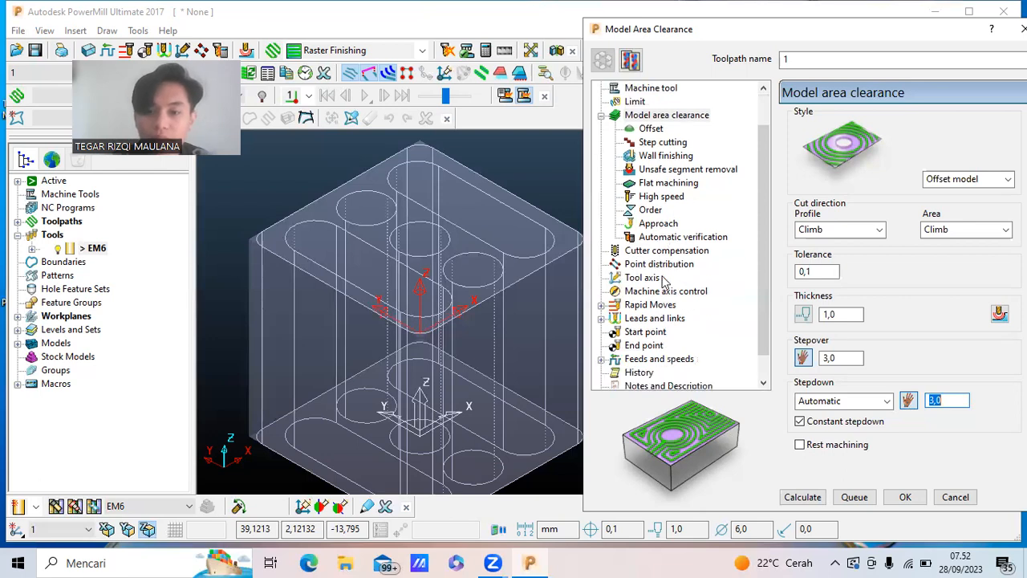
scroll(663, 279, "up", 1)
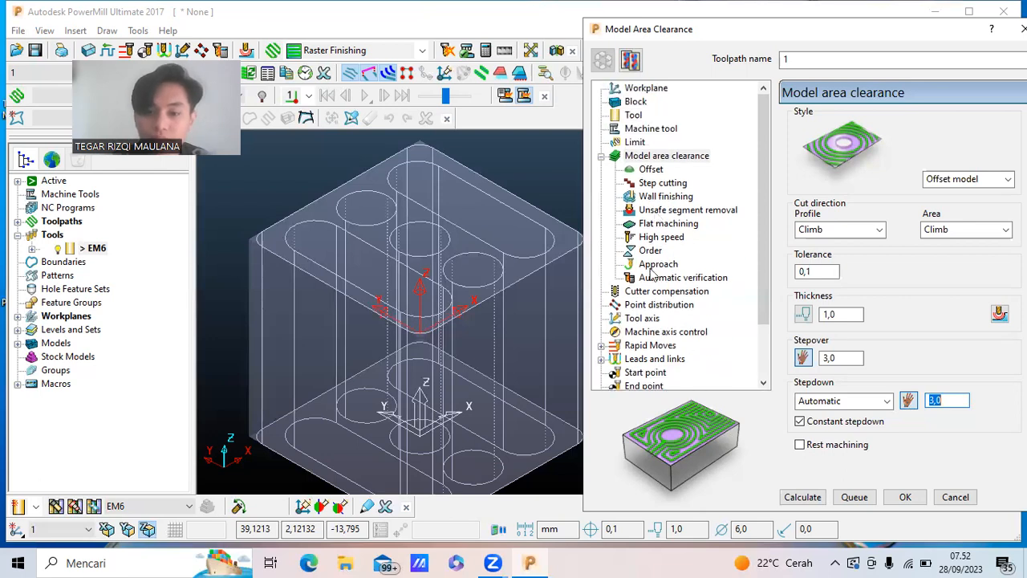
left_click(646, 318)
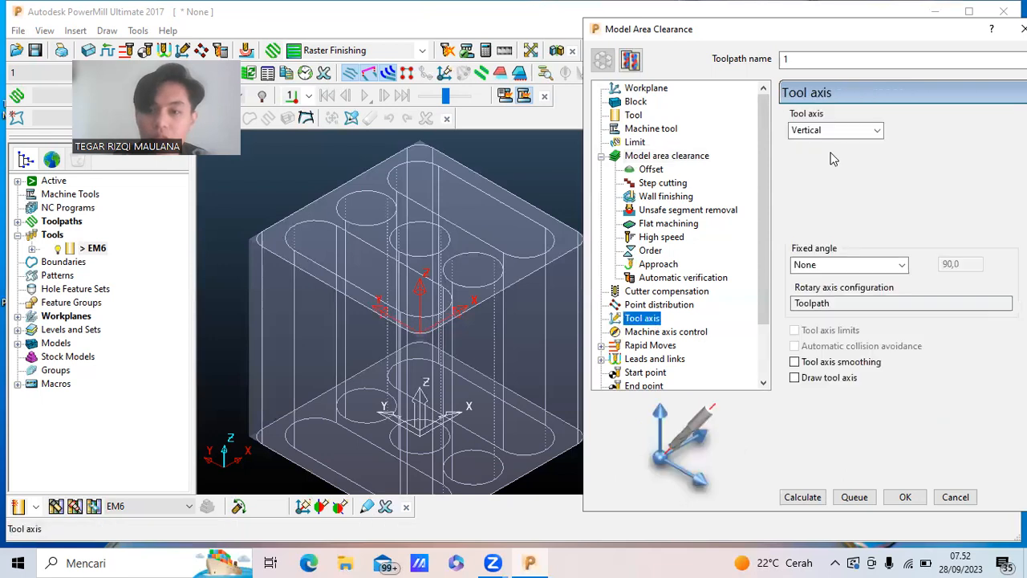
left_click(878, 132)
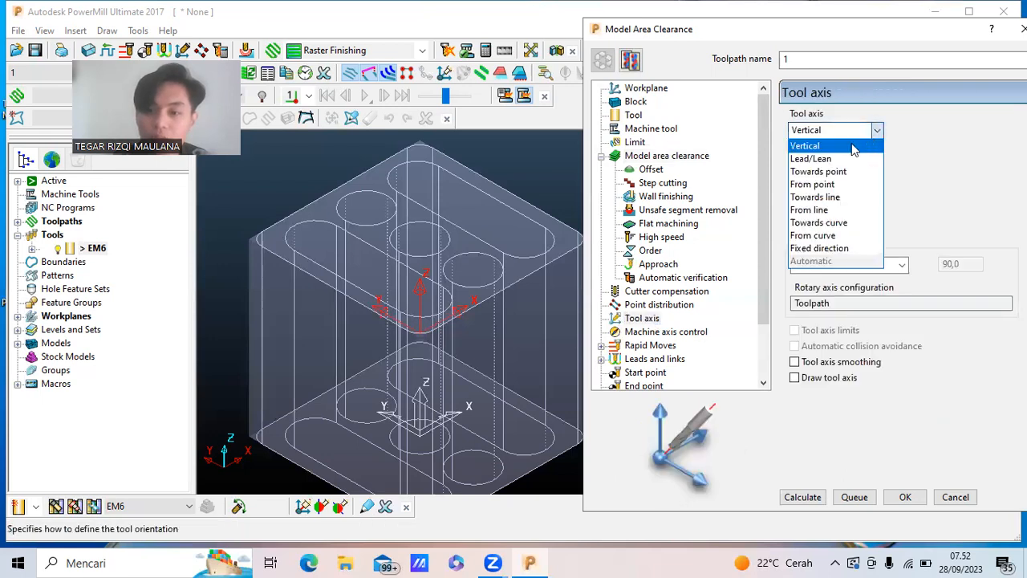
left_click(852, 149)
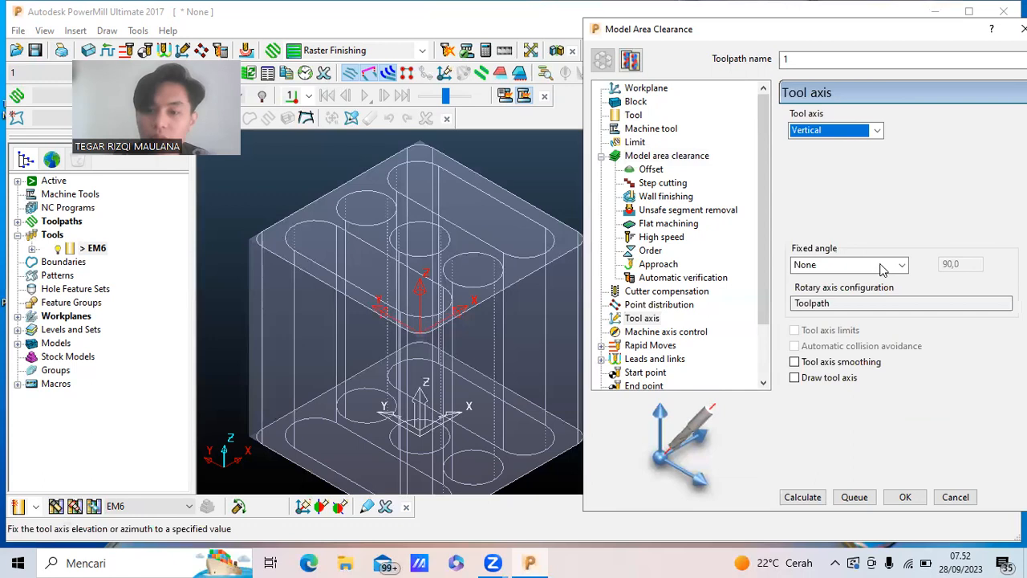
left_click(883, 269)
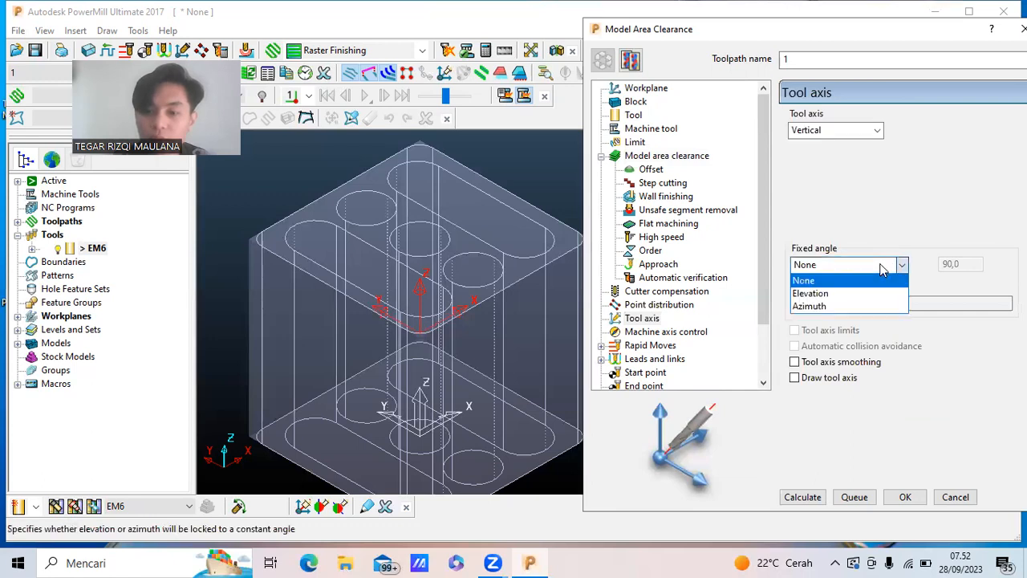
left_click(883, 269)
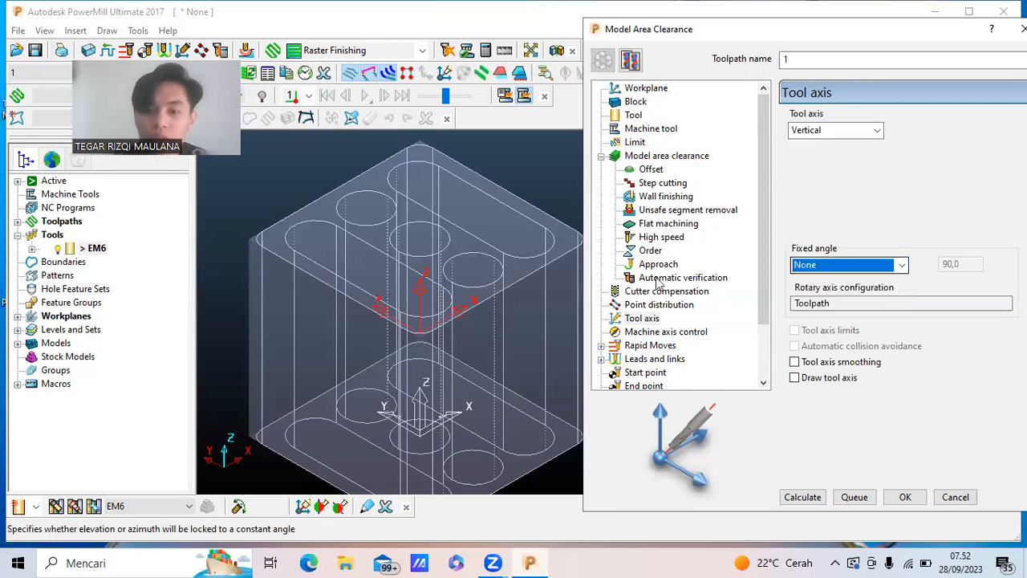
Set the first choice of both the lead in and the lead out to Ramp.
double_click(636, 361)
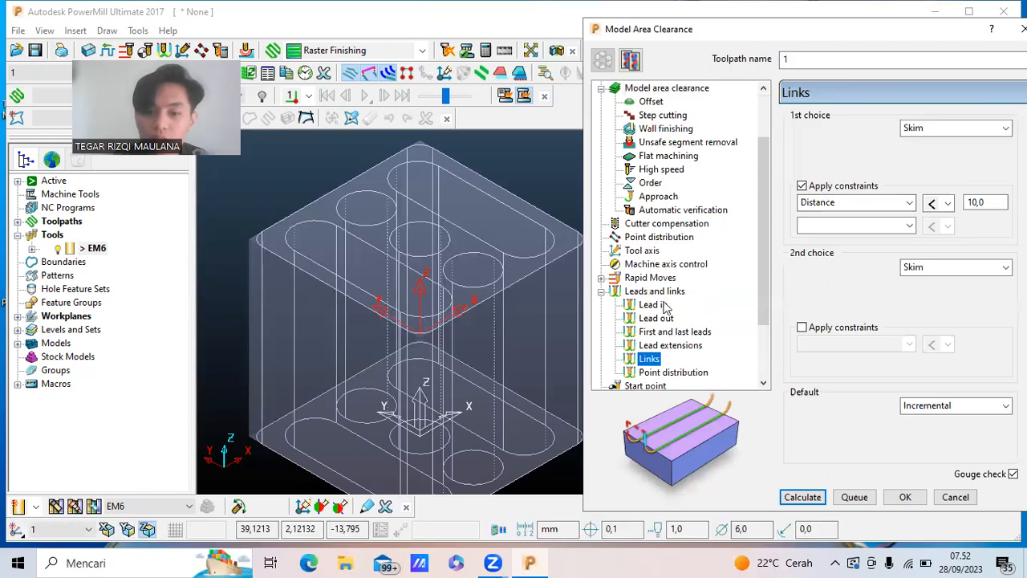
left_click(653, 305)
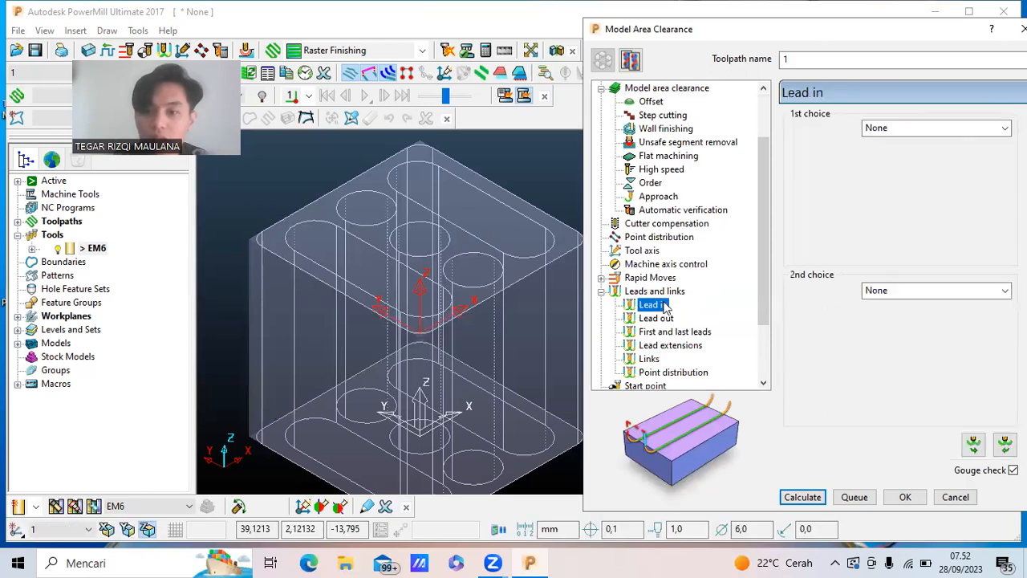
left_click(952, 131)
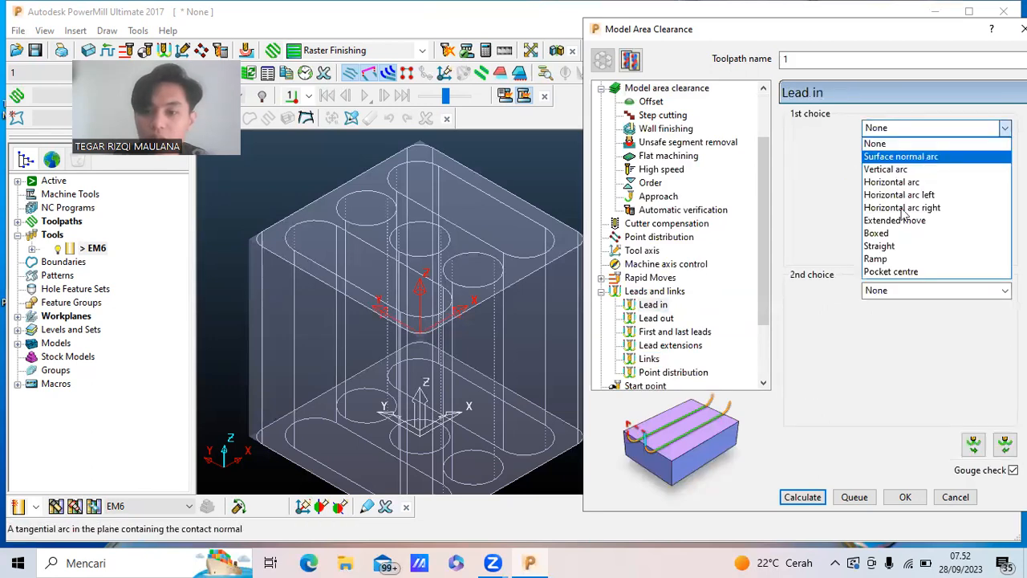
left_click(888, 260)
left_click(655, 320)
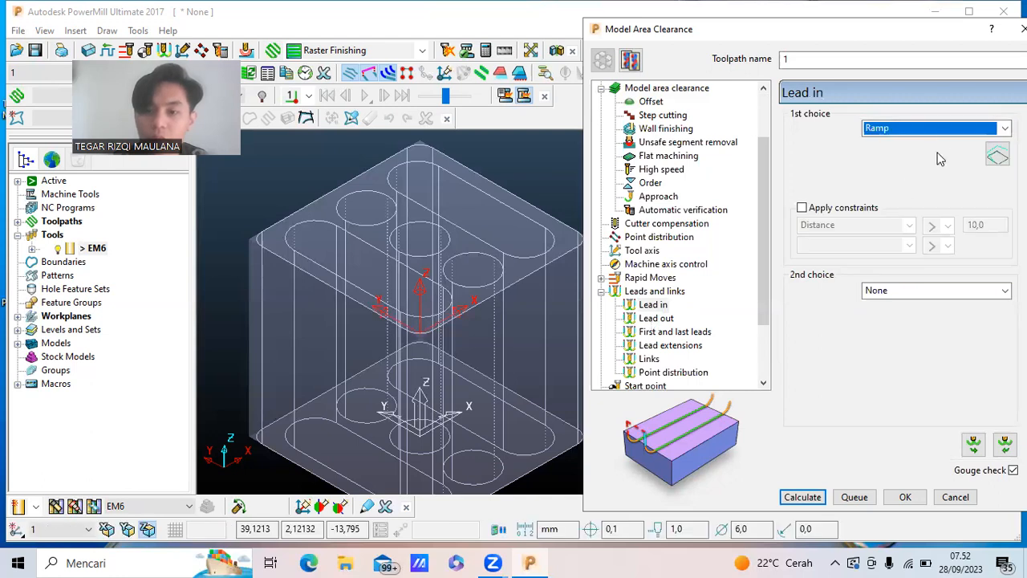
left_click(943, 130)
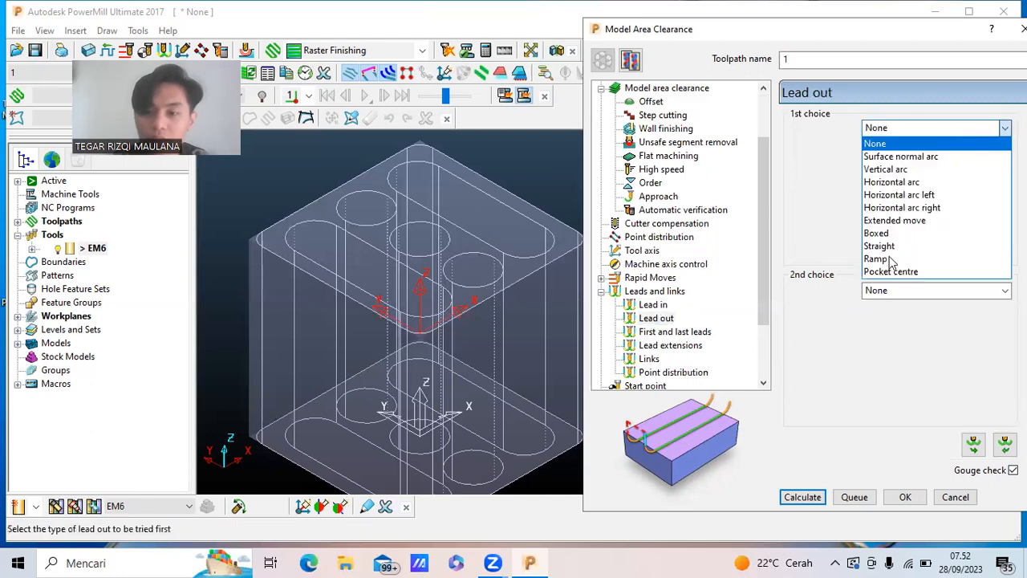
left_click(785, 274)
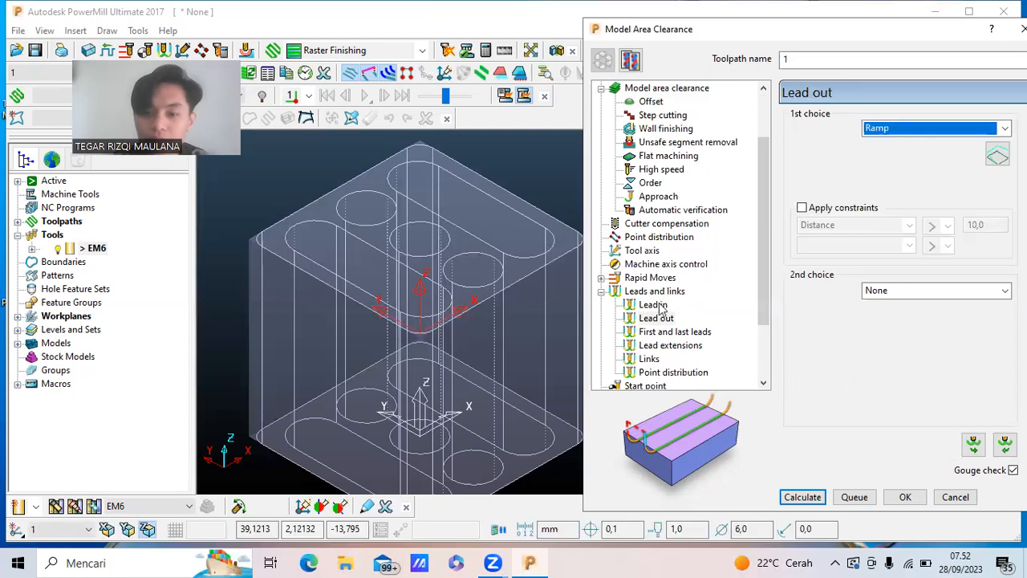
Apply constraints to the second-choice Skim link and set the constraint to Distance.
left_click(649, 359)
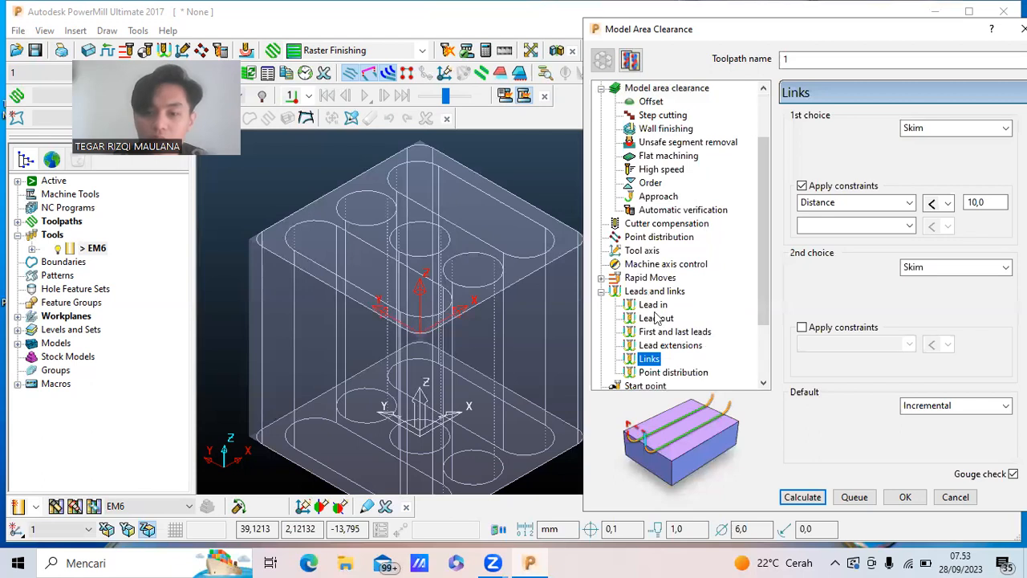
scroll(656, 318, "down", 1)
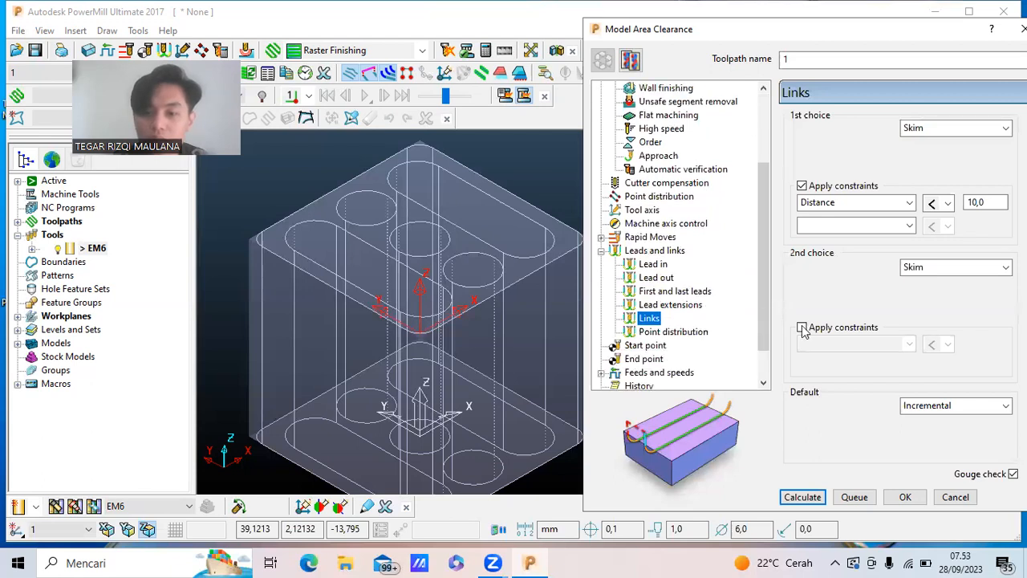
left_click(802, 328)
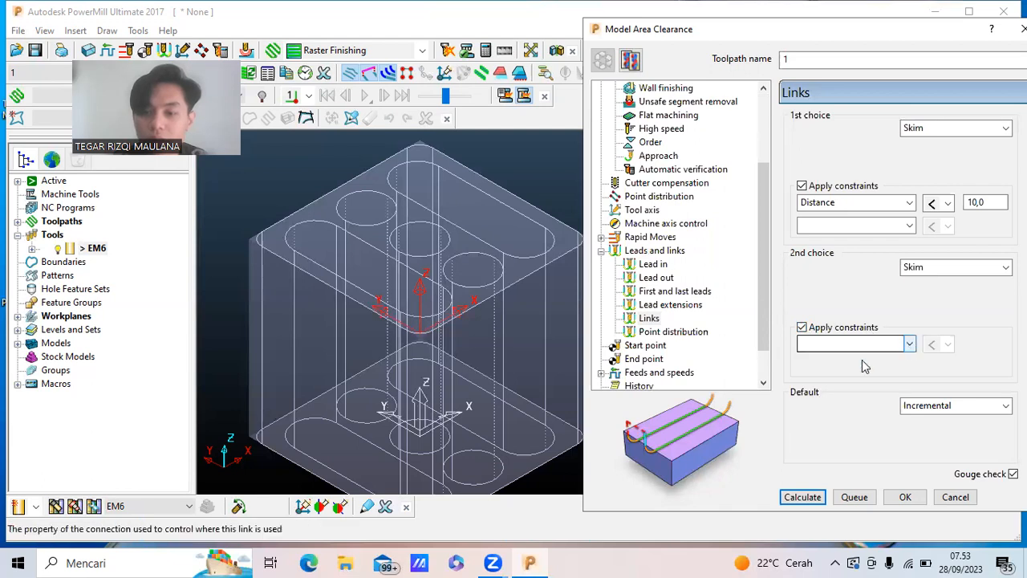
left_click(910, 344)
left_click(840, 371)
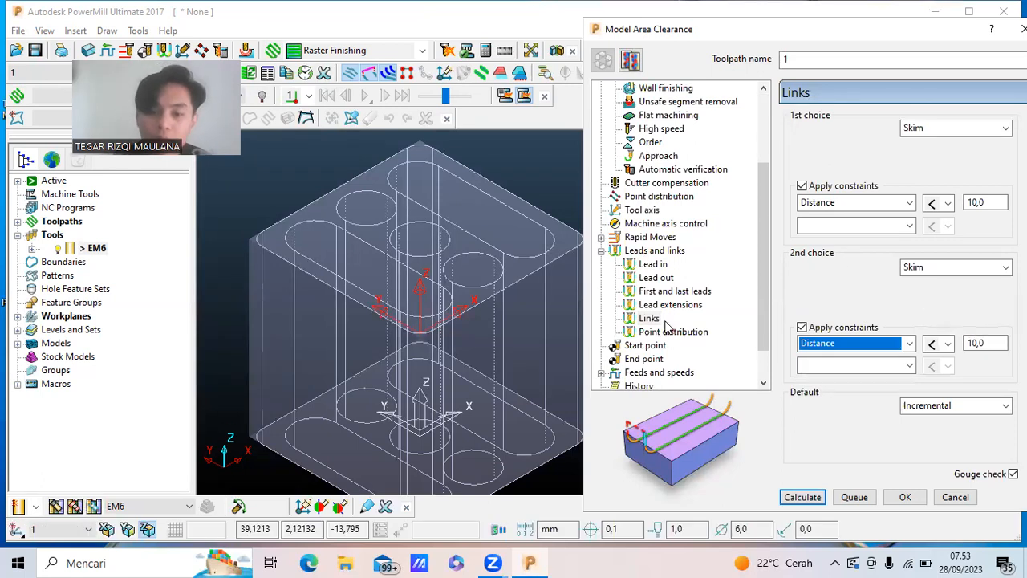
Set the toolpath's spindle speed to 8000 rpm and its cutting feed rate to 800 mm/min.
scroll(650, 337, "down", 1)
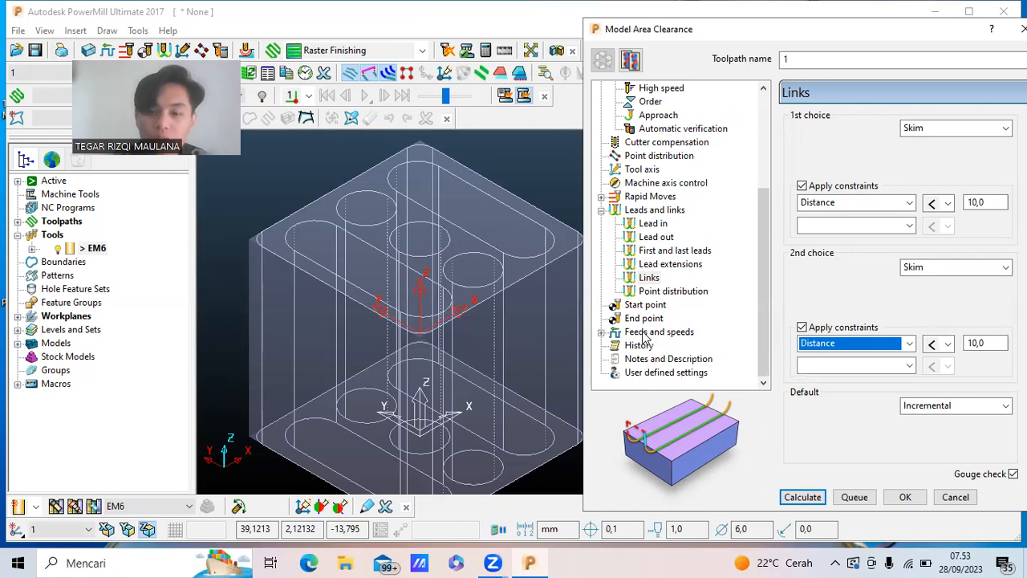
left_click(643, 333)
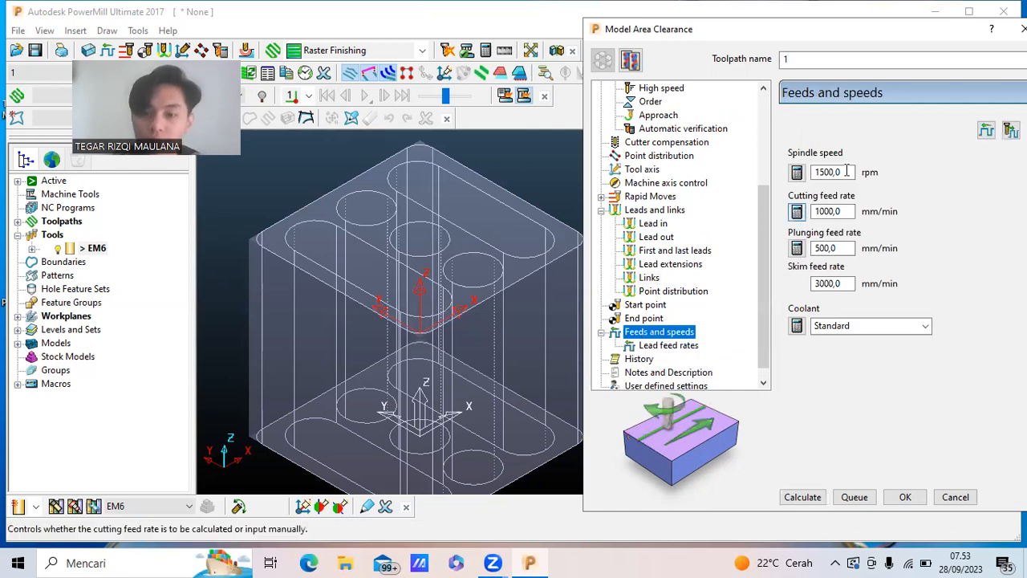
key("Tab")
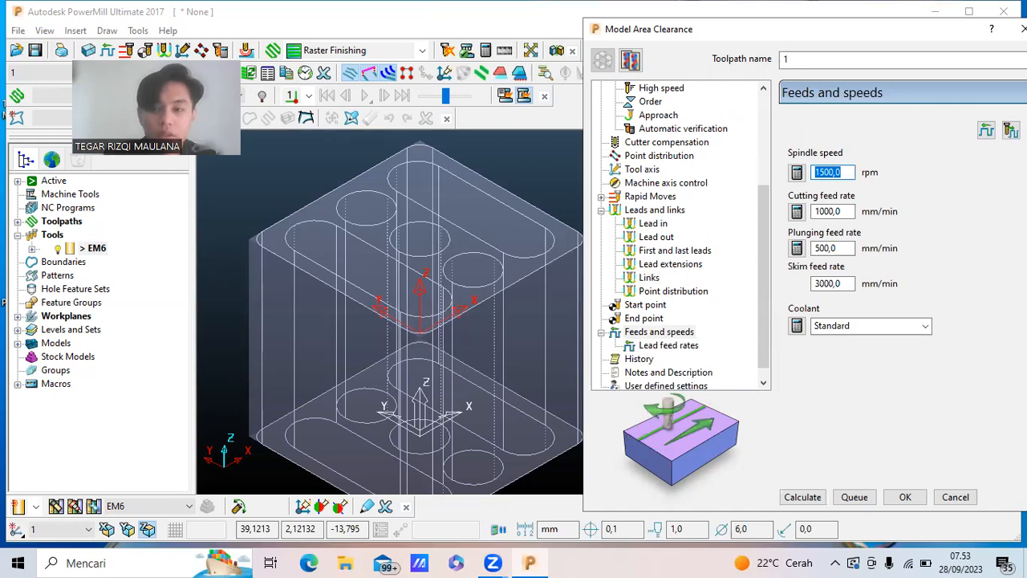
type("9000")
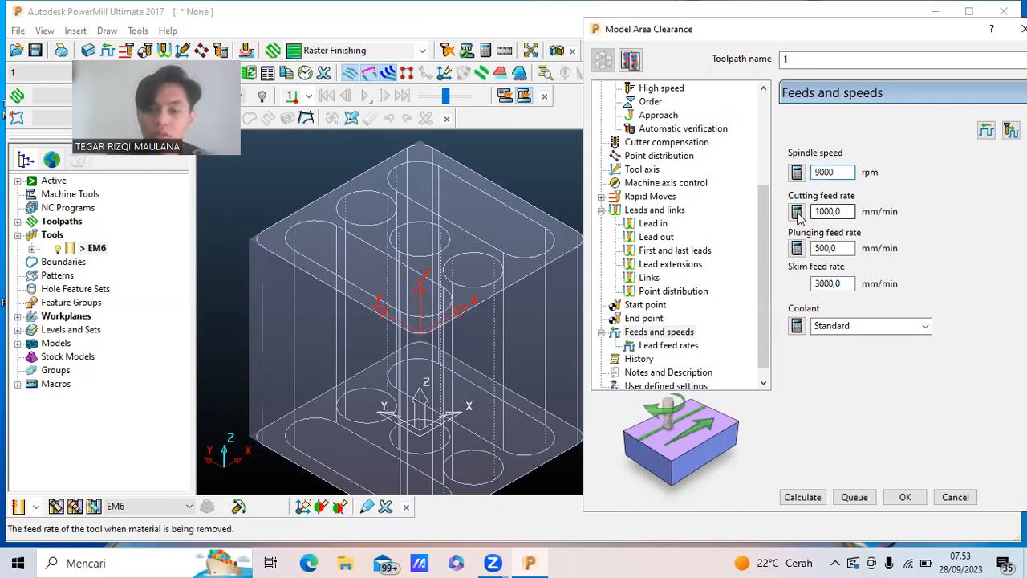
key("Tab")
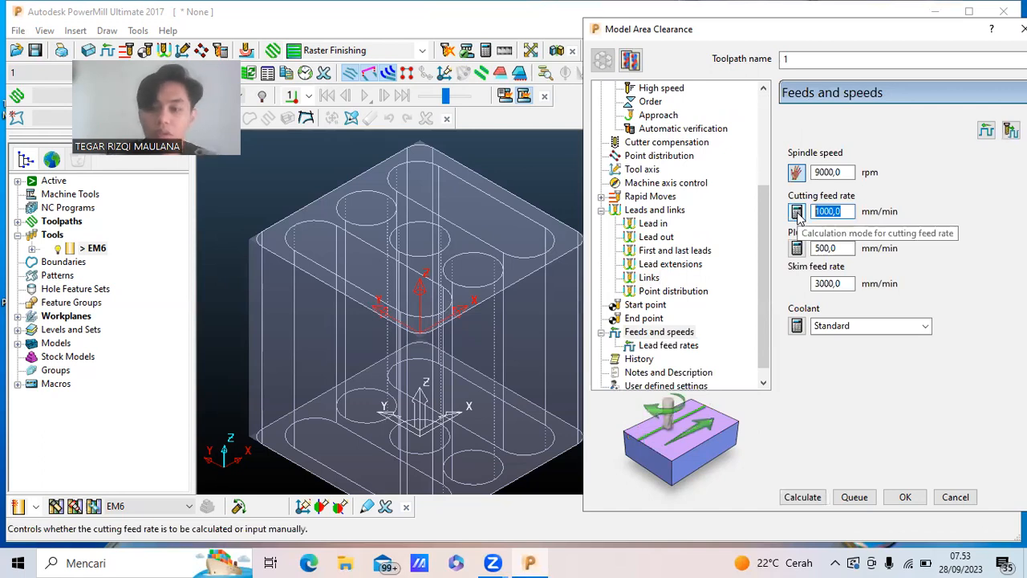
left_click(820, 170)
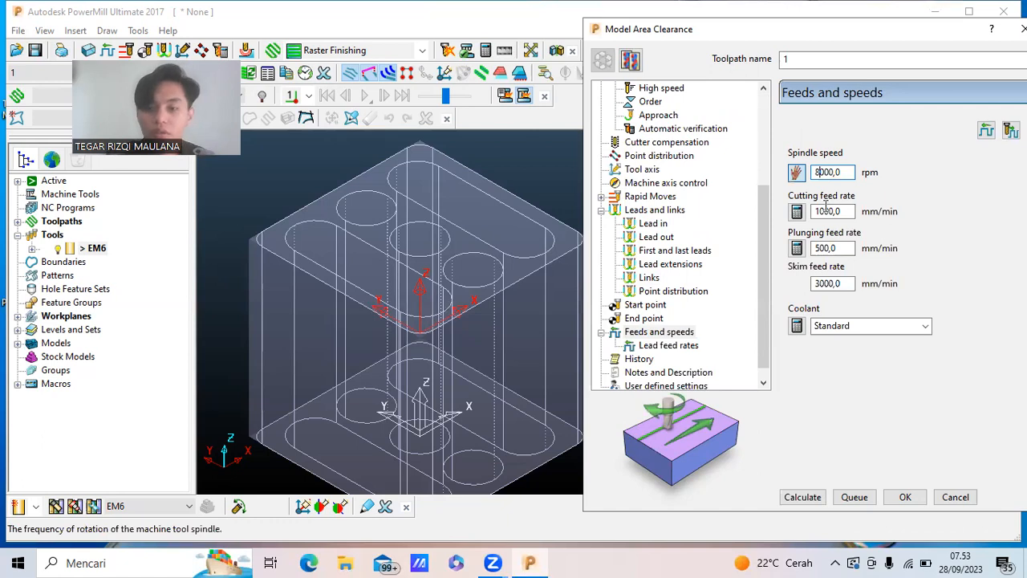
left_click_drag(843, 209, 805, 212)
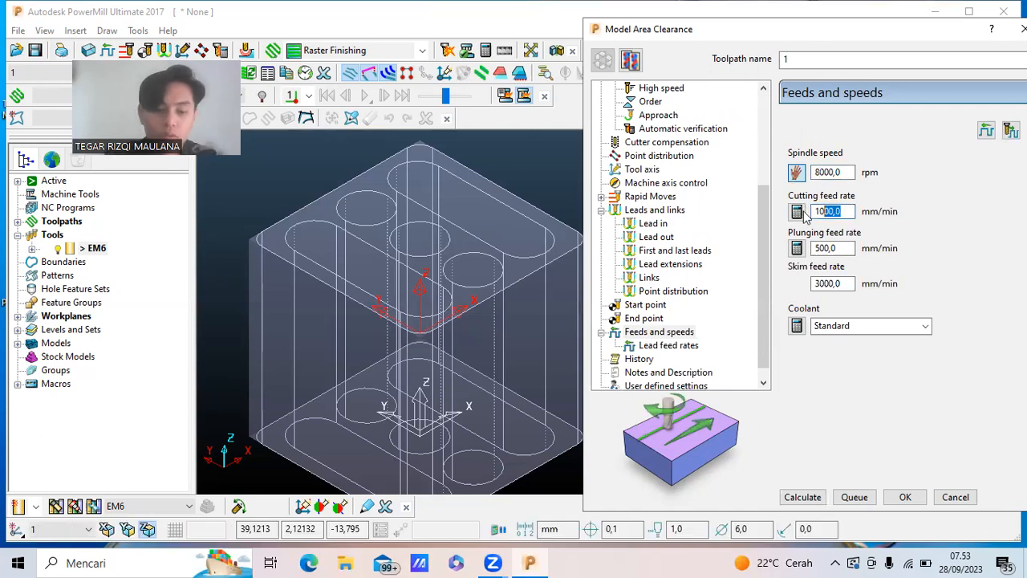
type("800")
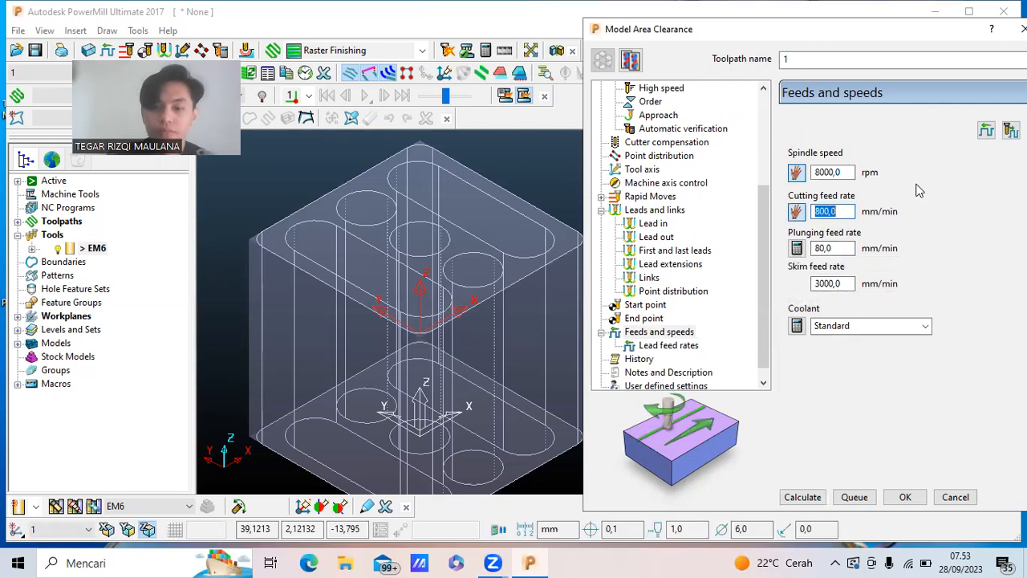
Set the plunging feed rate to 500 mm/min and the coolant to Mist.
left_click(817, 248)
double_click(818, 248)
type("5")
key("Return")
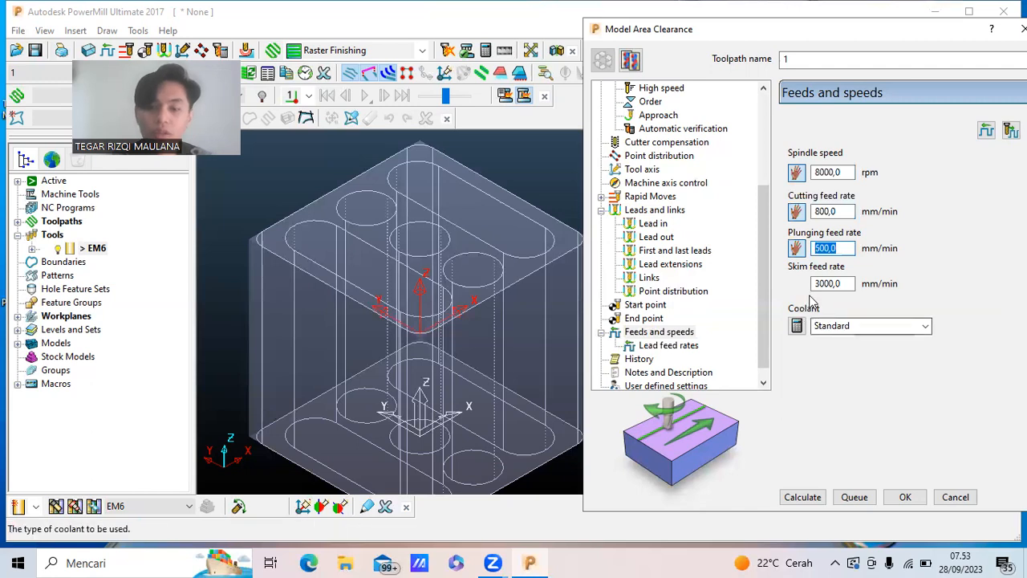
left_click(871, 325)
left_click(831, 380)
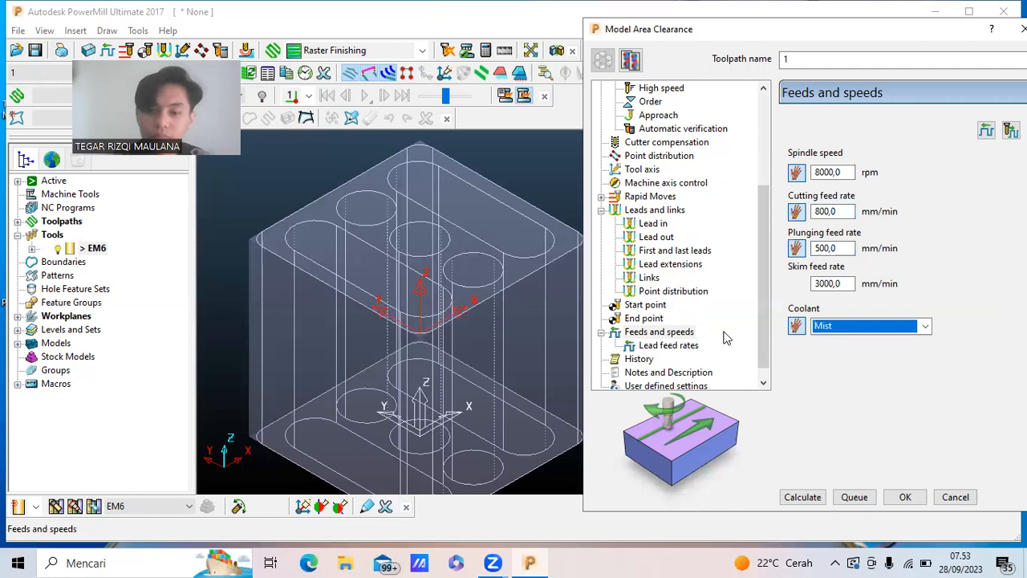
left_click(926, 326)
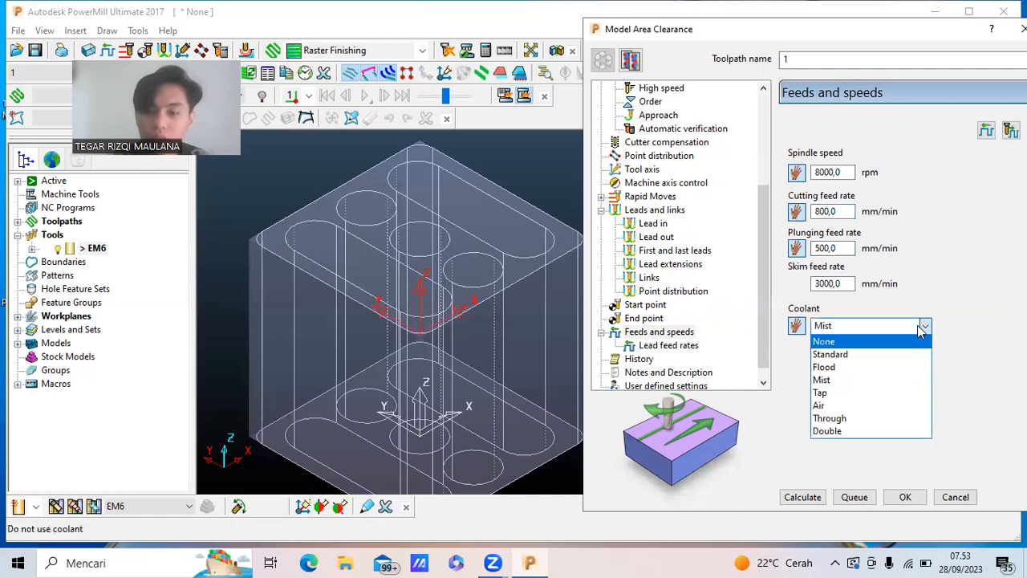
left_click(927, 331)
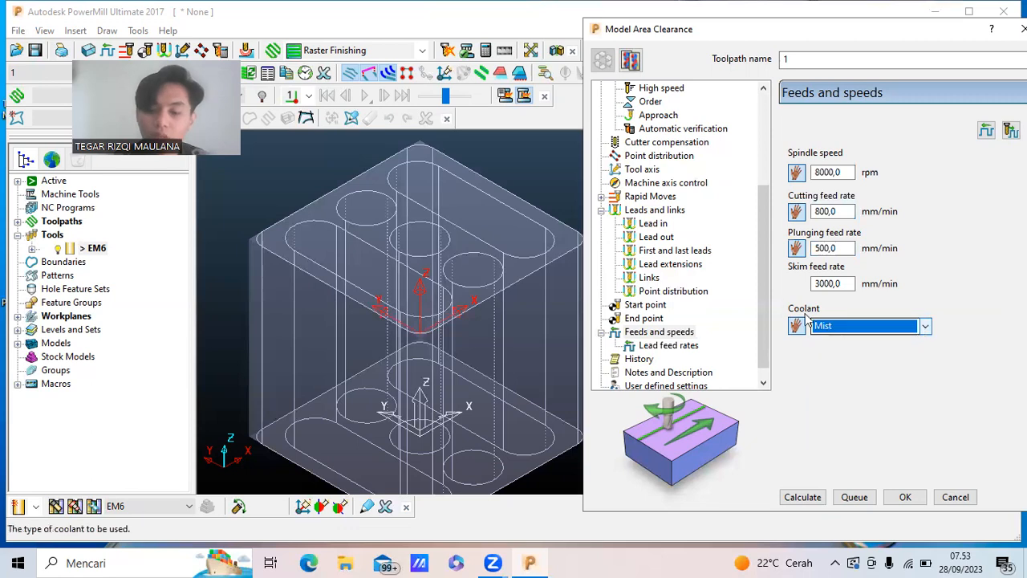
Check the notes, leads and links summary and machine axis control, and calculate the model area clearance toolpath.
scroll(668, 301, "down", 1)
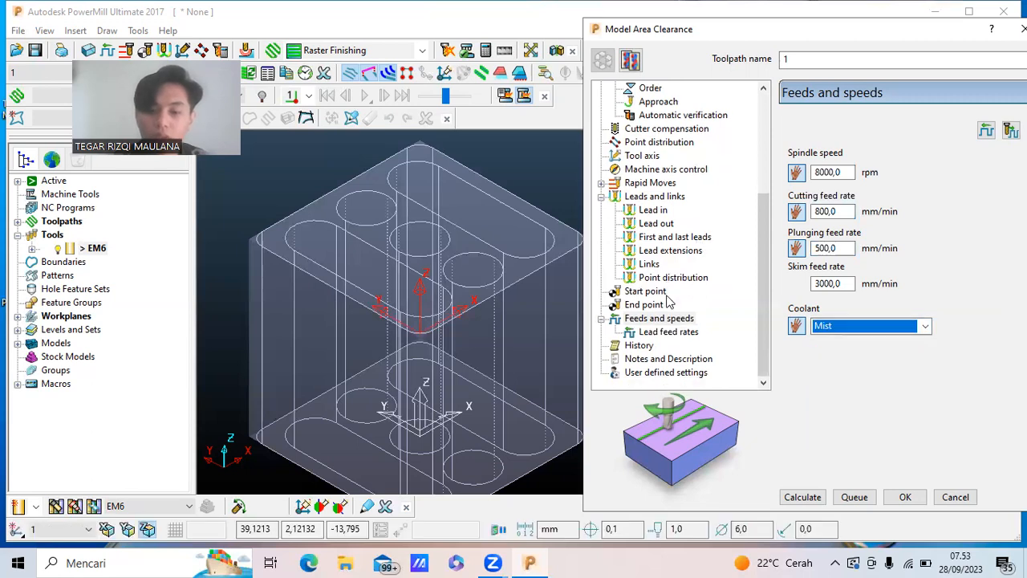
left_click(642, 347)
left_click(649, 361)
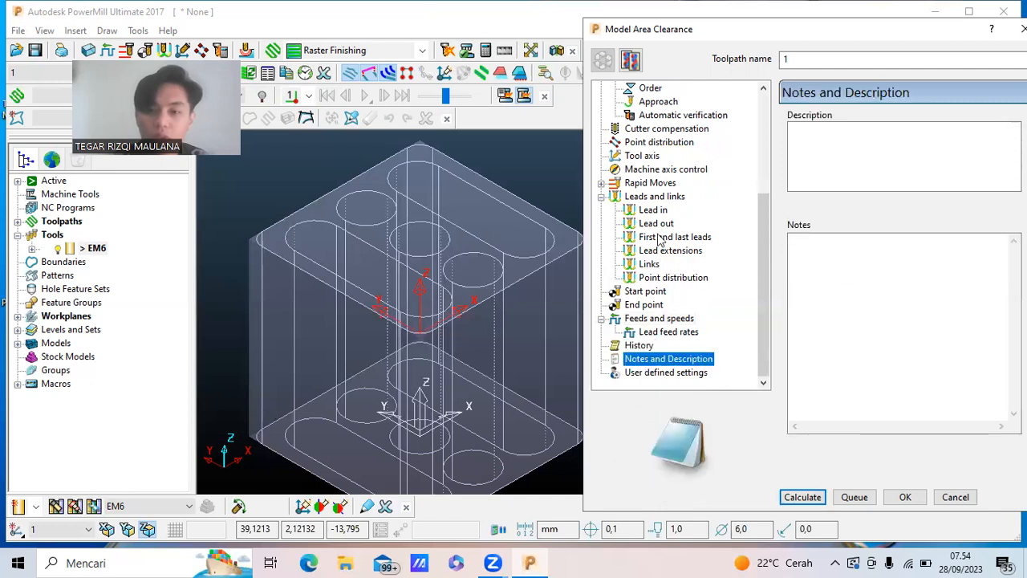
left_click(657, 198)
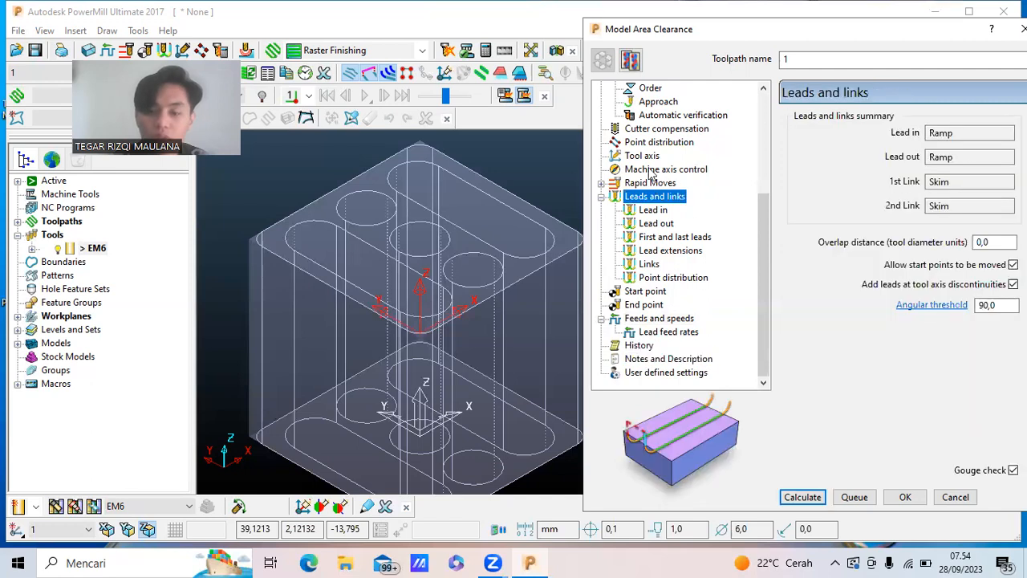
left_click(652, 170)
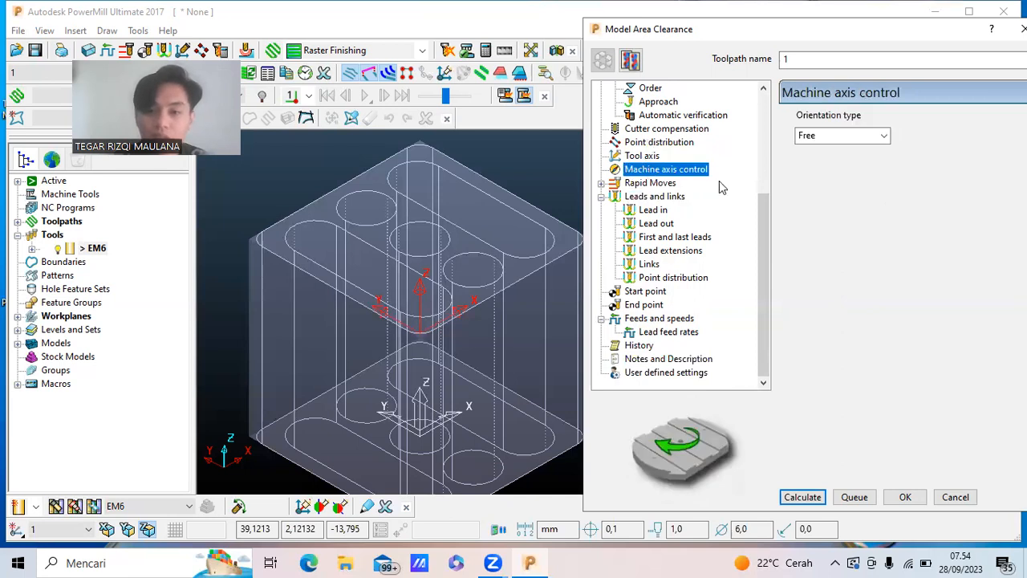
left_click(803, 497)
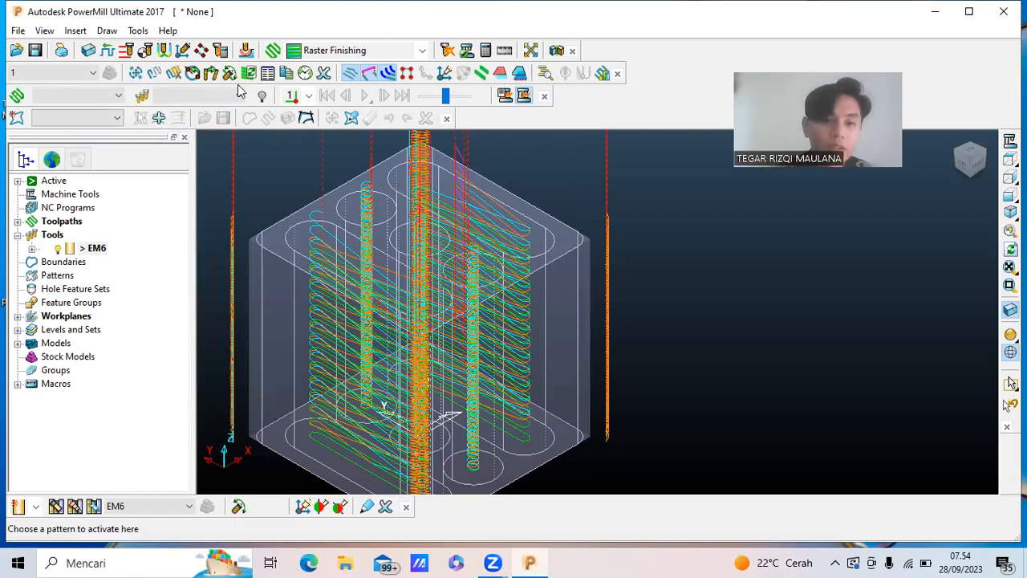
Select toolpath 1 with its EM6 tool for simulation and play the simulation.
left_click(118, 97)
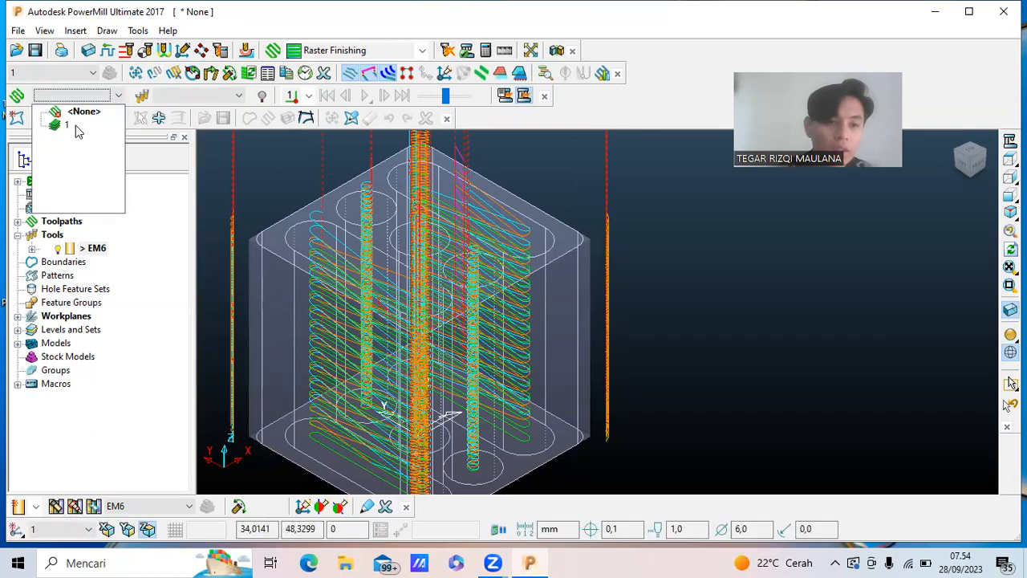
left_click(77, 128)
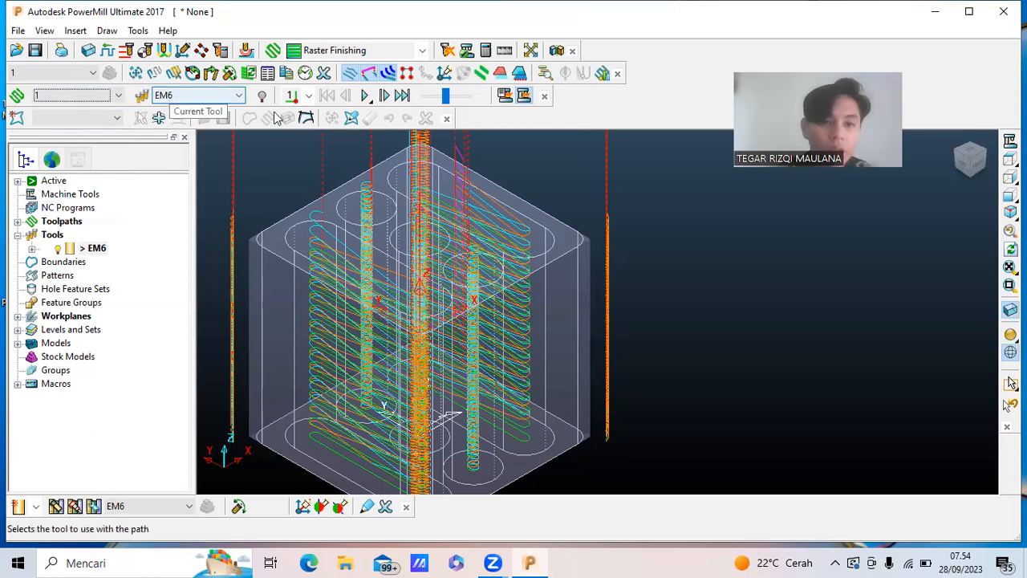
left_click(365, 96)
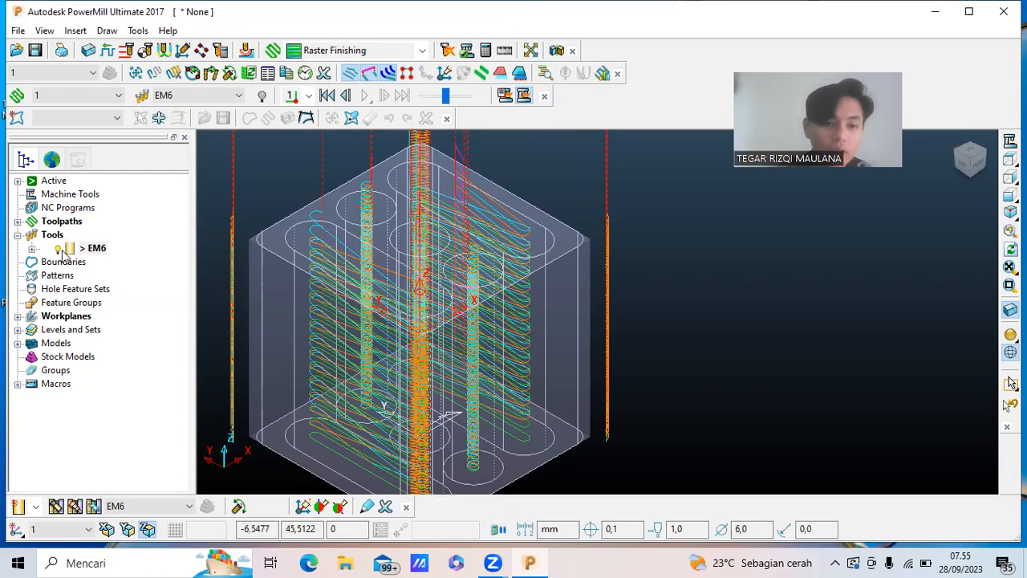
Hide the EM6 tool and toolpath 1, and show the block in the ISO 1 view.
mouse_move(59, 252)
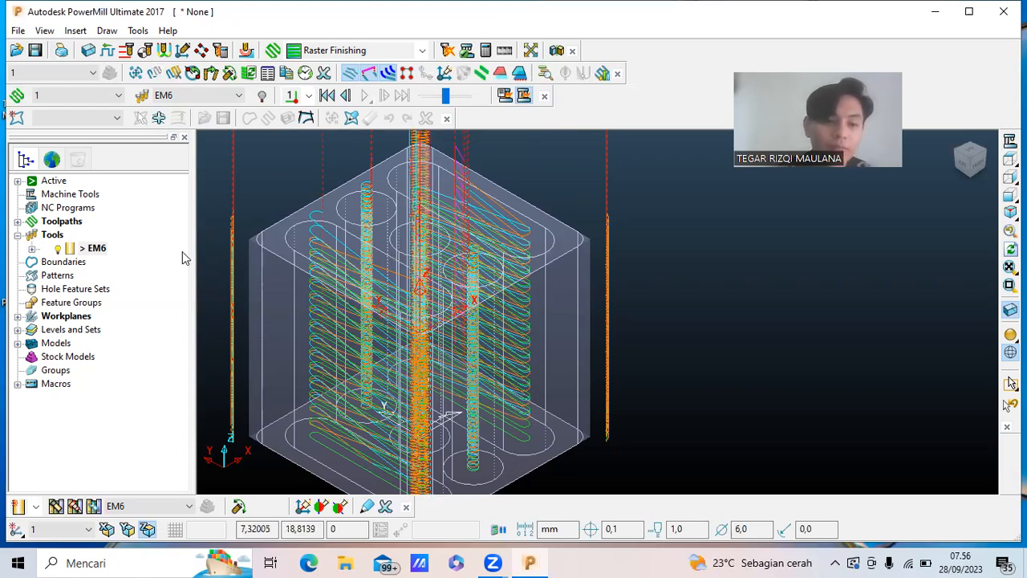
left_click(58, 254)
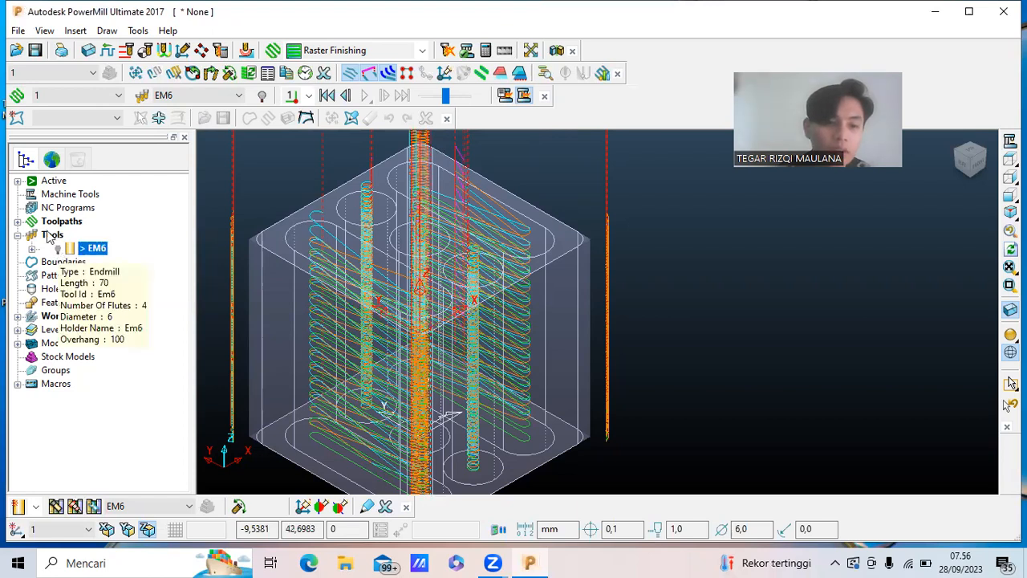
left_click(18, 223)
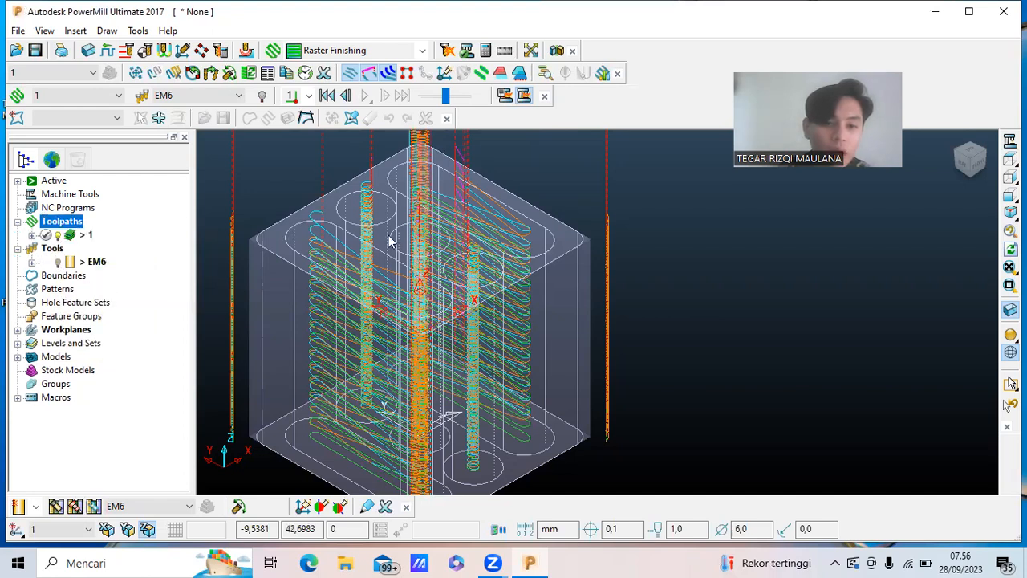
left_click(57, 236)
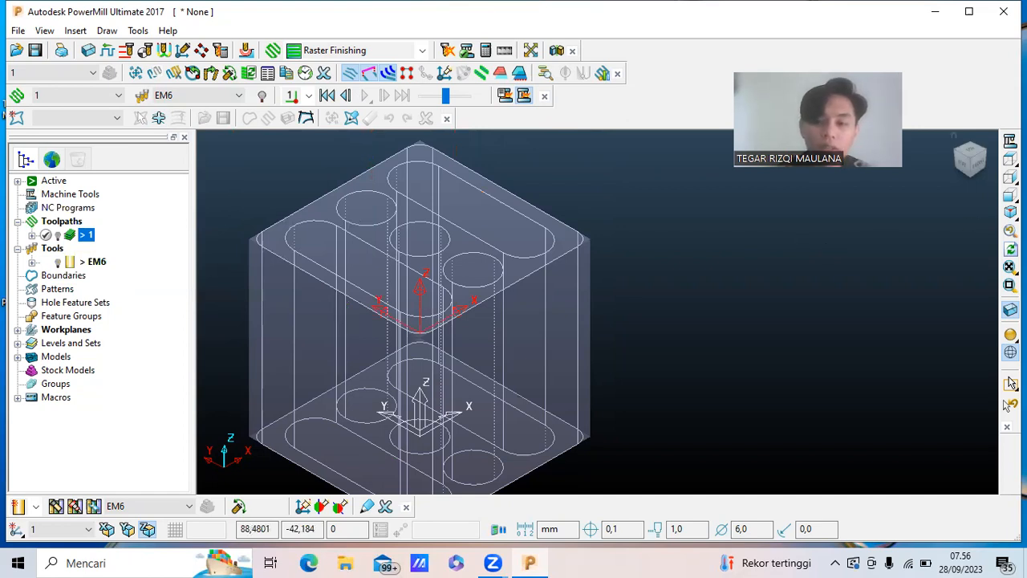
mouse_move(1011, 211)
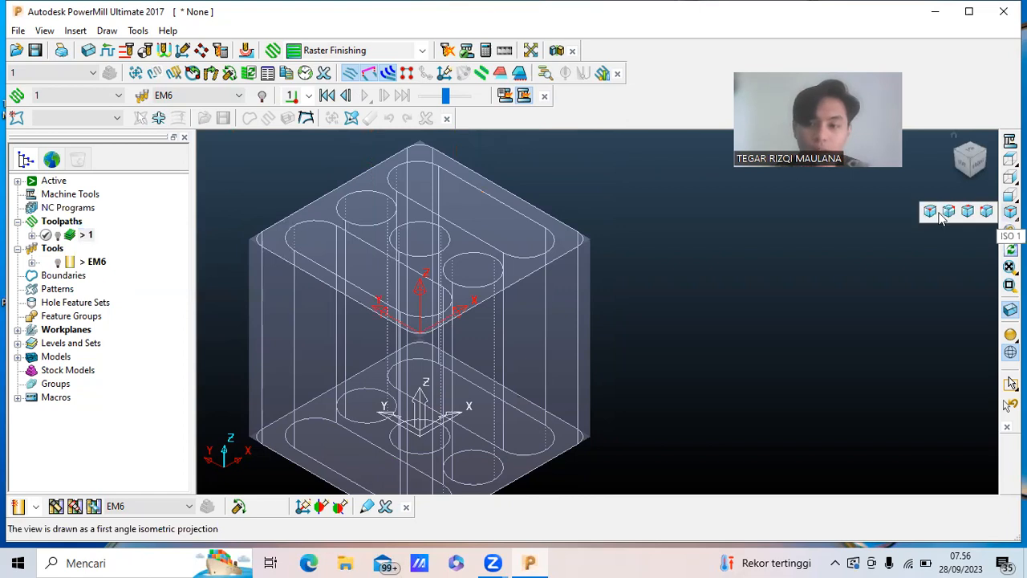
left_click(931, 212)
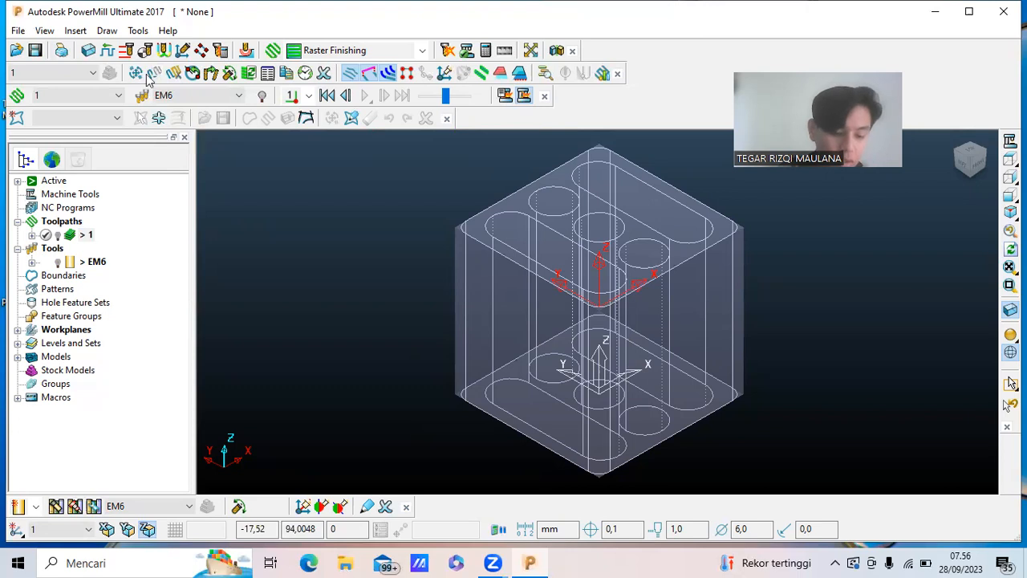
Create a 3D Offset Finishing toolpath and check its workplane and block settings.
left_click(277, 57)
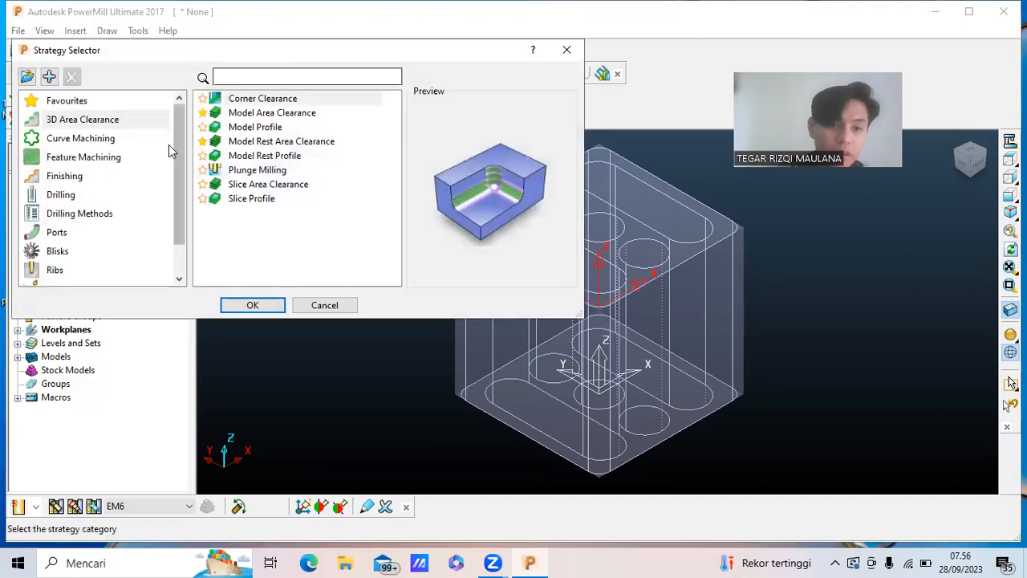
left_click(103, 181)
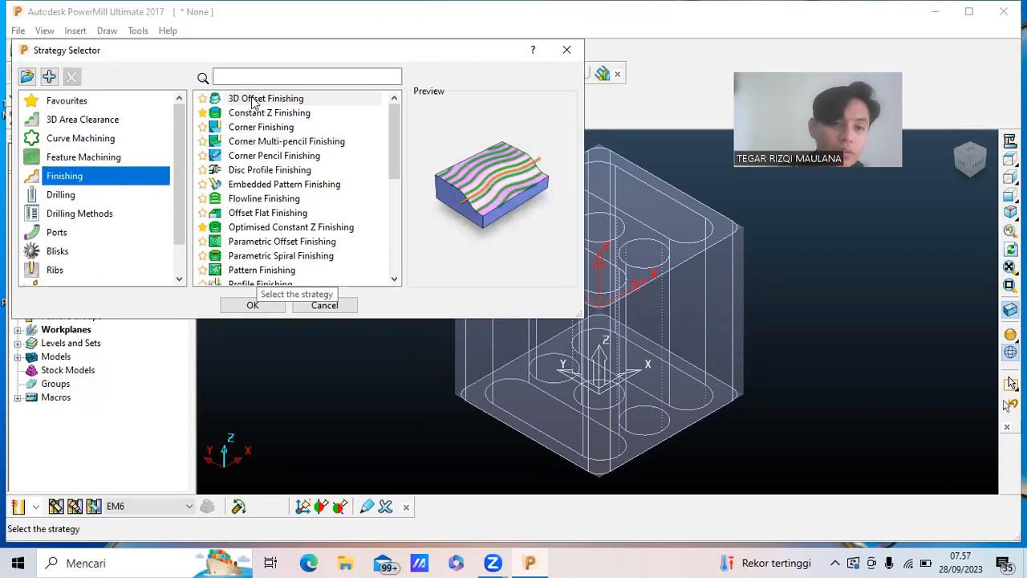
left_click(255, 100)
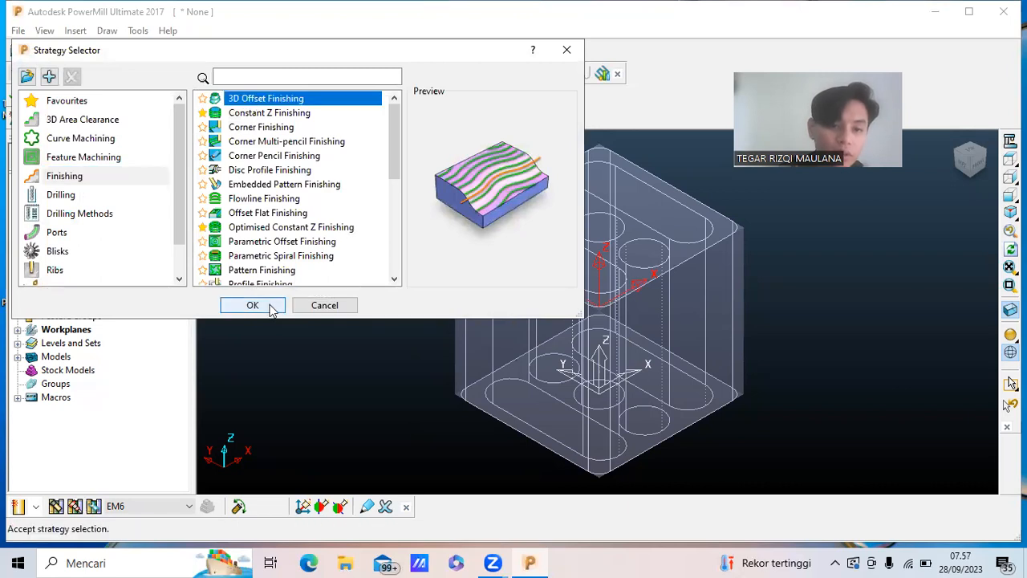
left_click(252, 305)
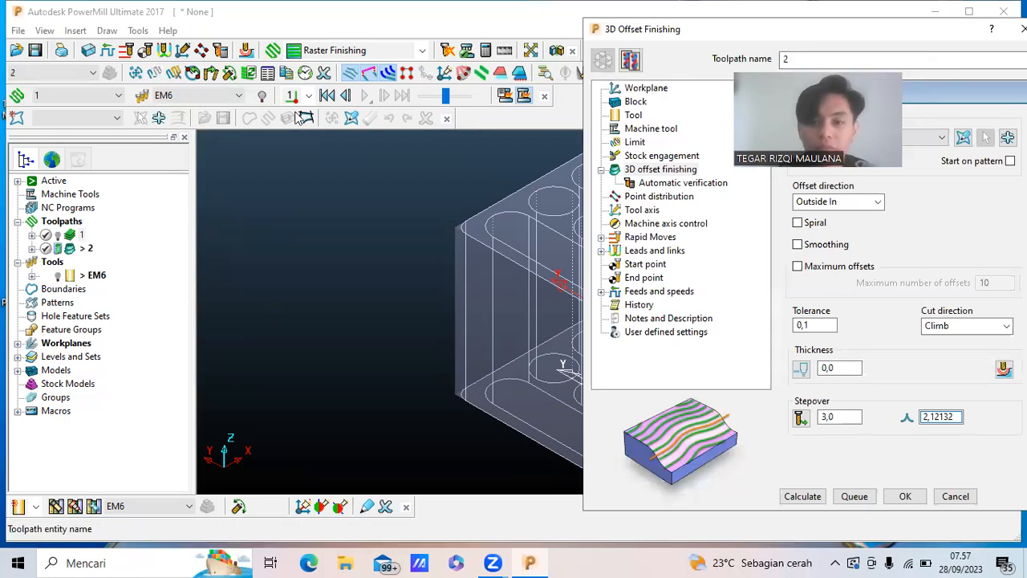
left_click(665, 95)
left_click(859, 143)
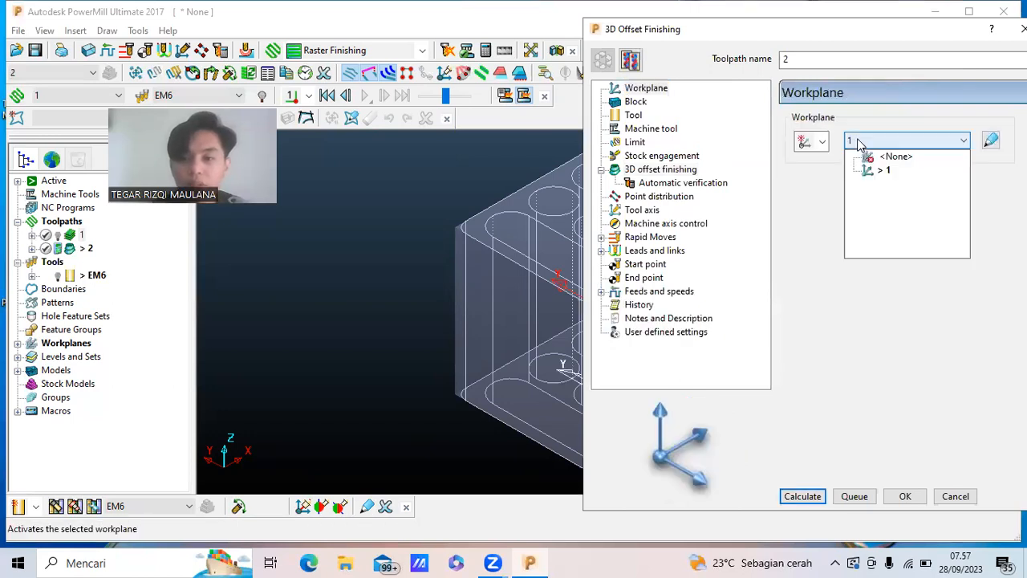
left_click(676, 111)
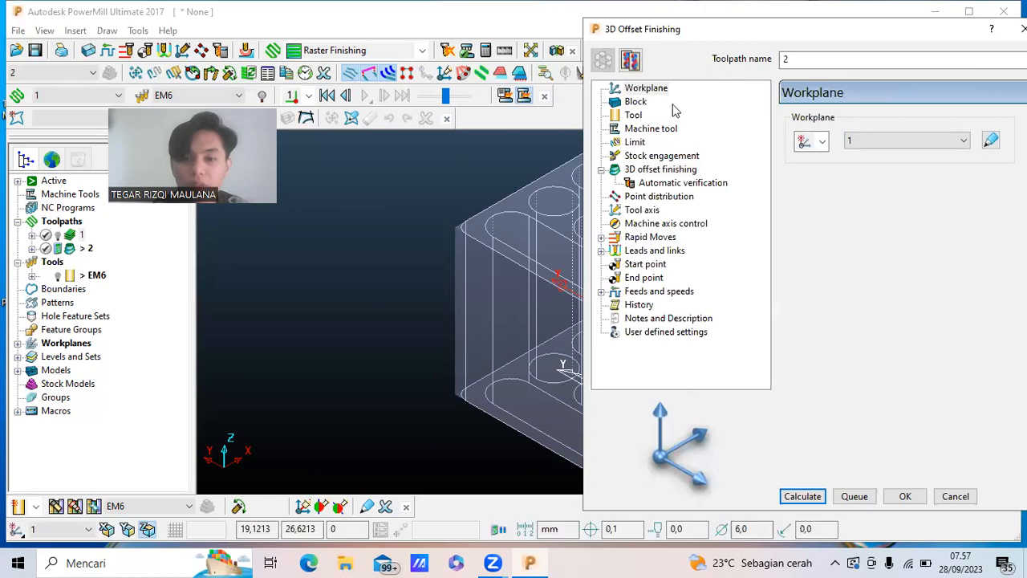
left_click(638, 102)
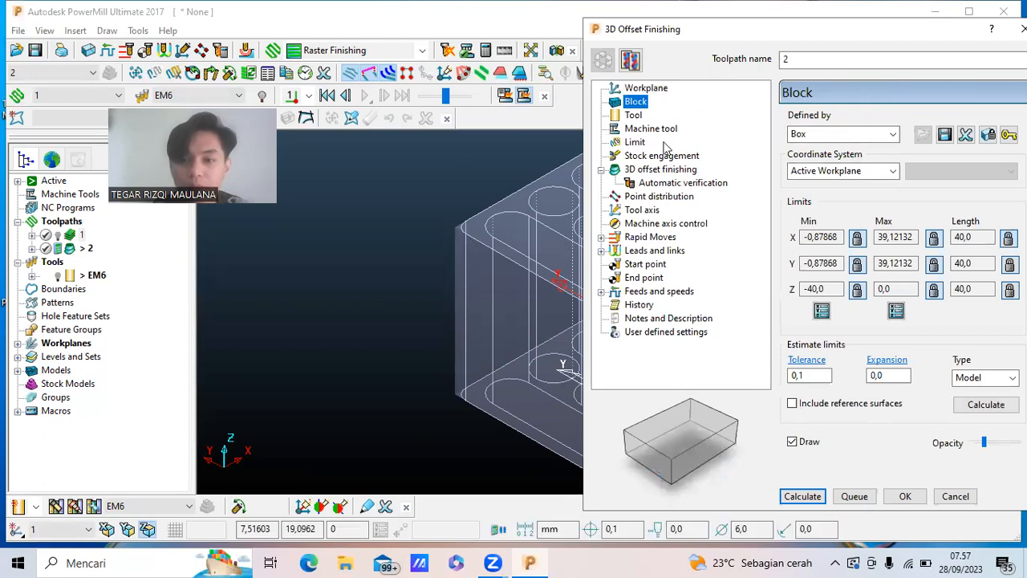
Create a ball nosed tool for the finishing toolpath with a 3 mm diameter and 2 flutes.
left_click(634, 115)
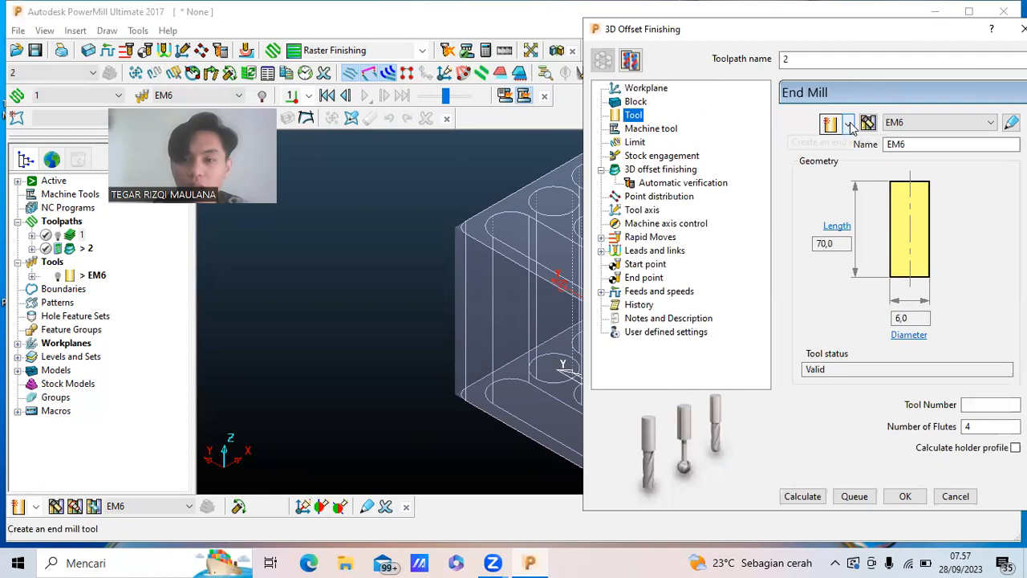
left_click(850, 124)
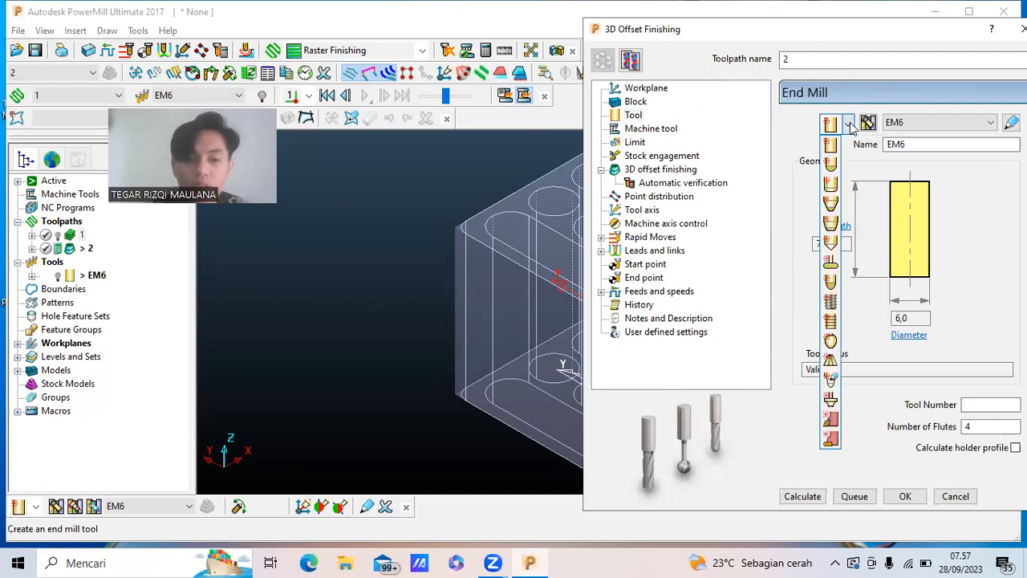
left_click(832, 163)
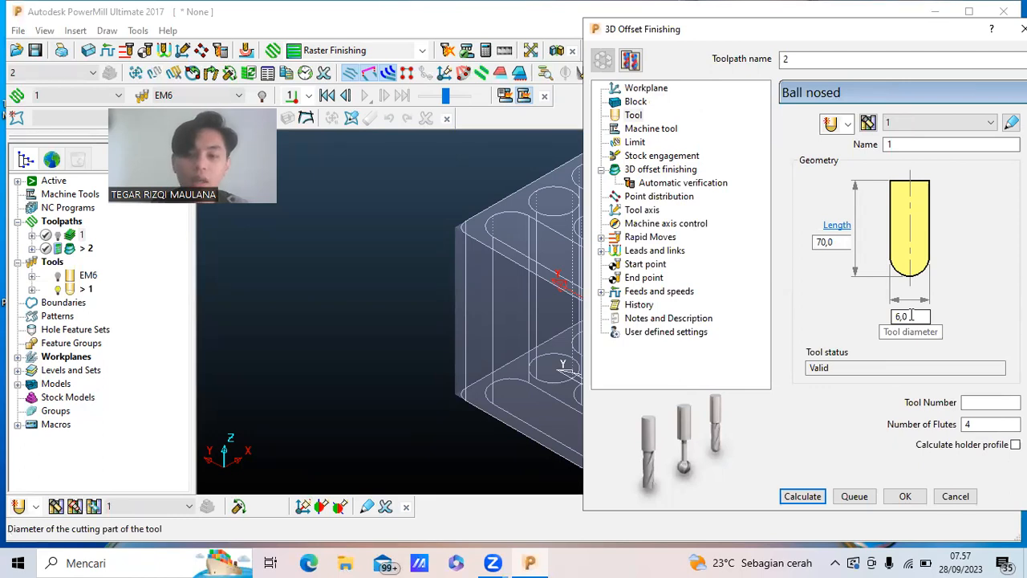
left_click_drag(911, 316, 883, 314)
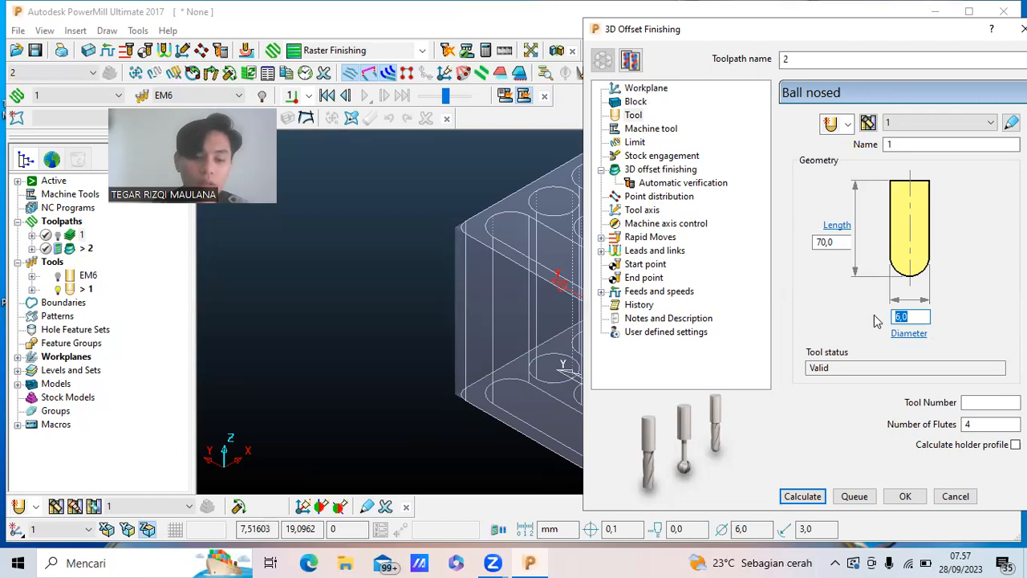
type("3")
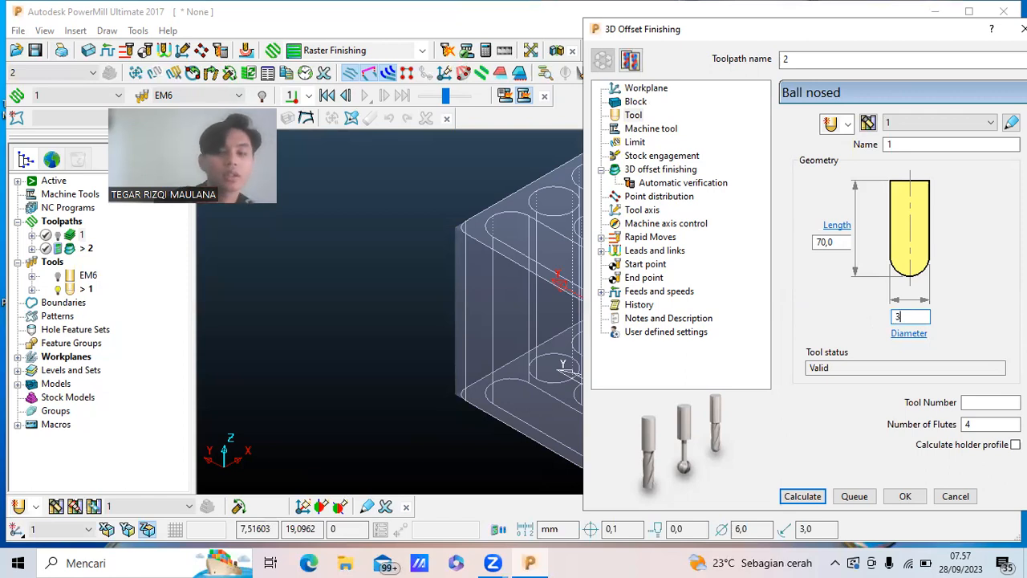
key("Return")
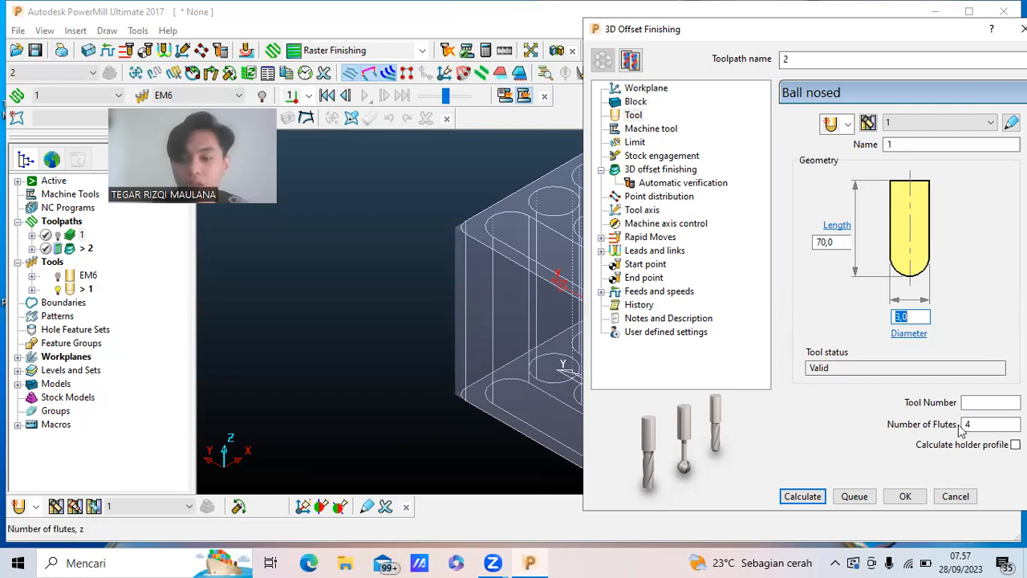
left_click_drag(979, 424, 955, 424)
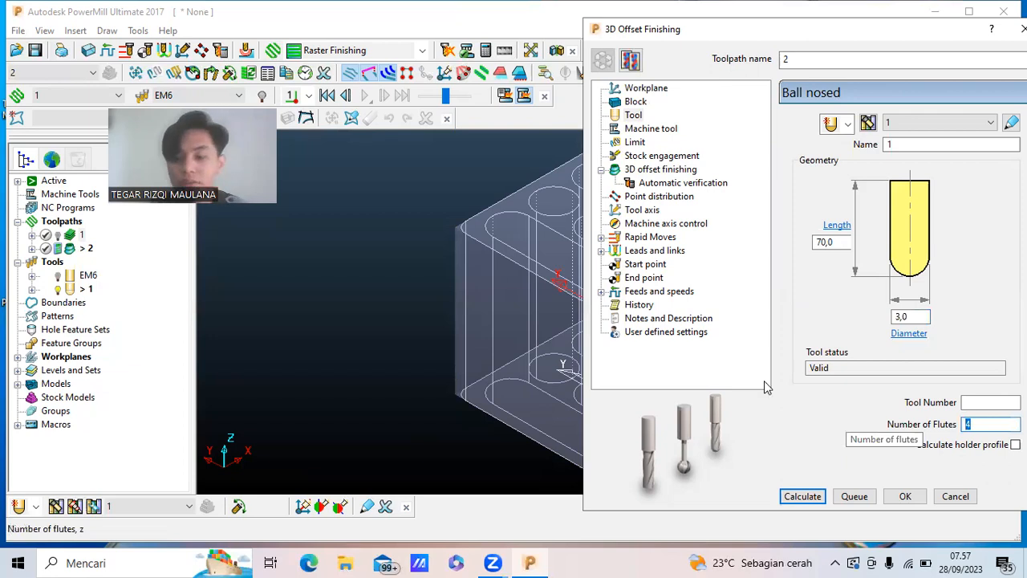
type("2")
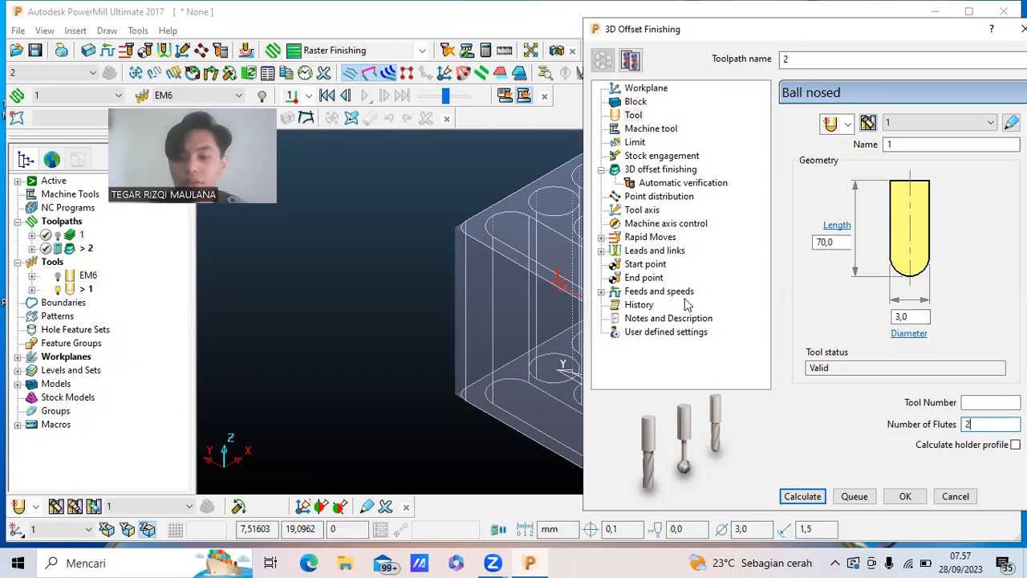
Check the limit settings and set the 3D offset finishing tolerance to 0,05.
left_click(636, 142)
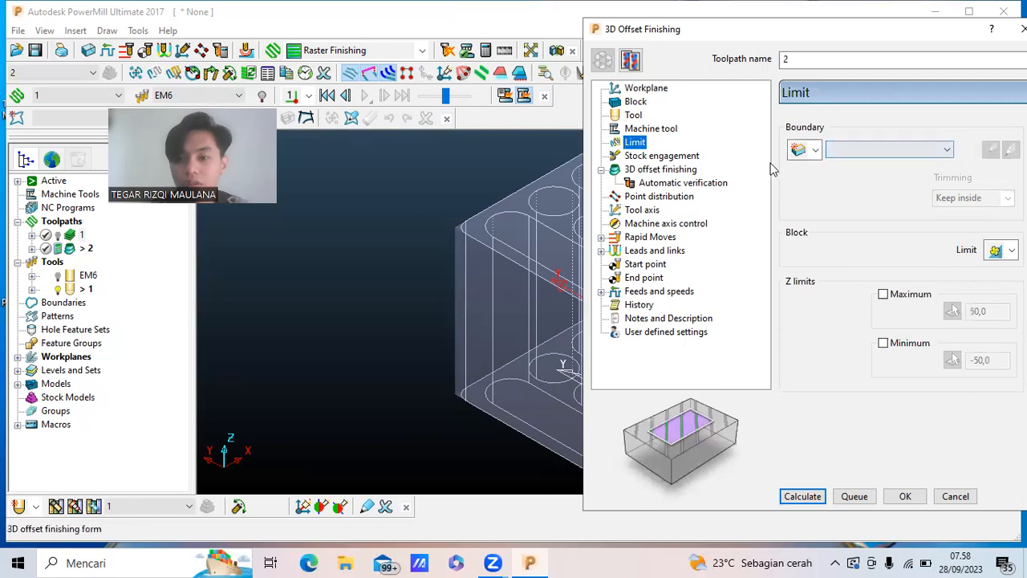
left_click(644, 170)
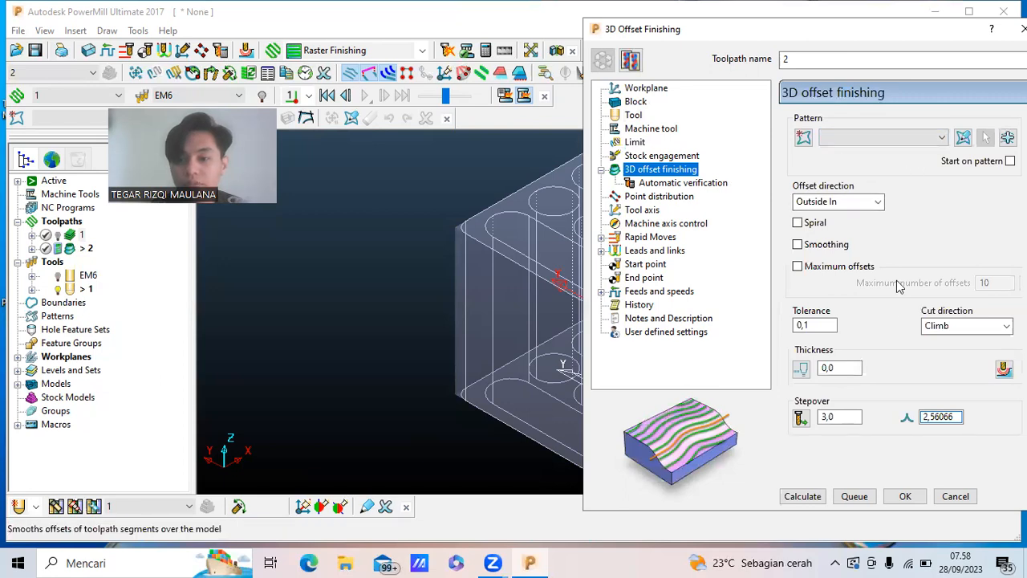
left_click(843, 415)
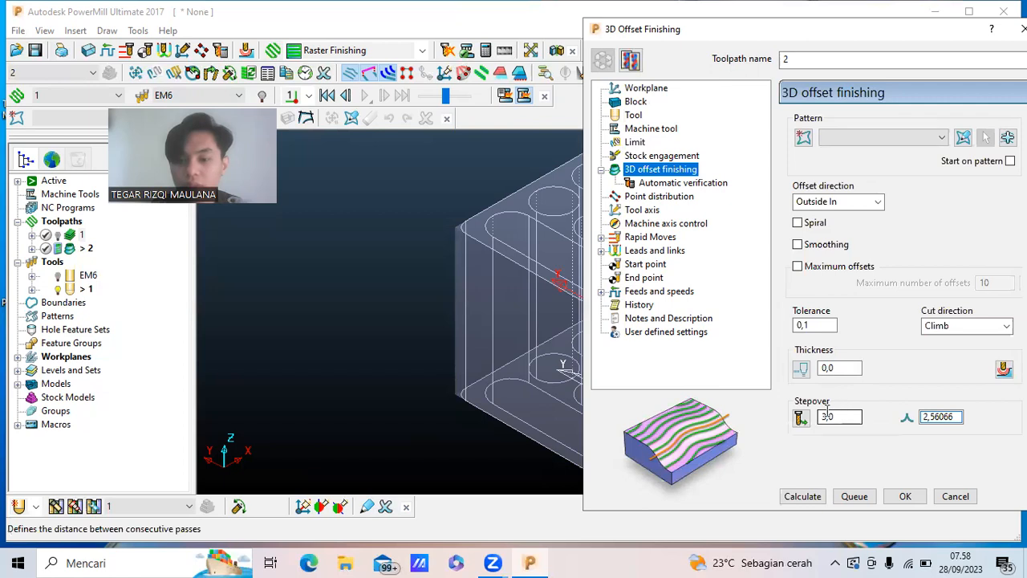
left_click(813, 325)
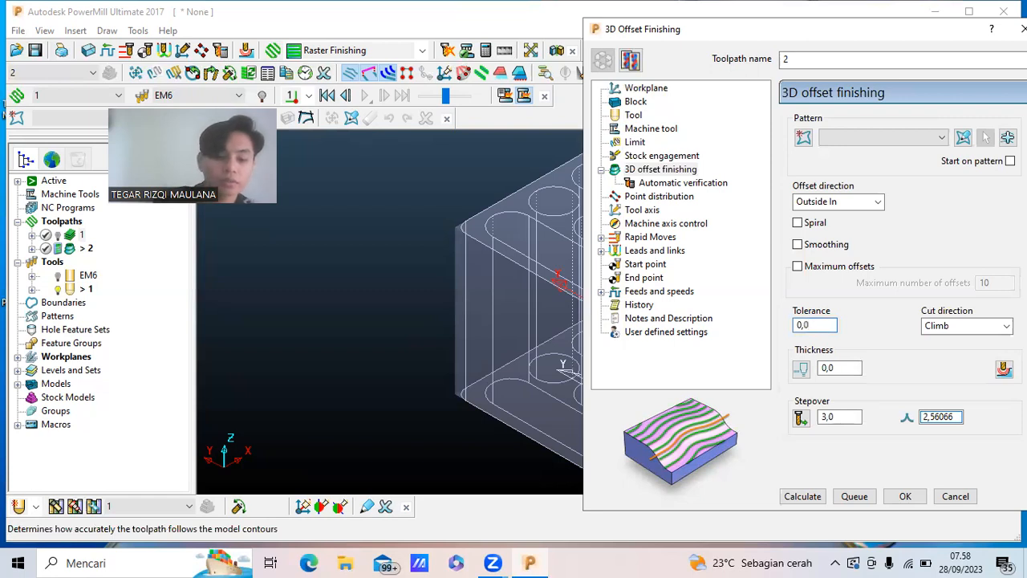
key("BackSpace")
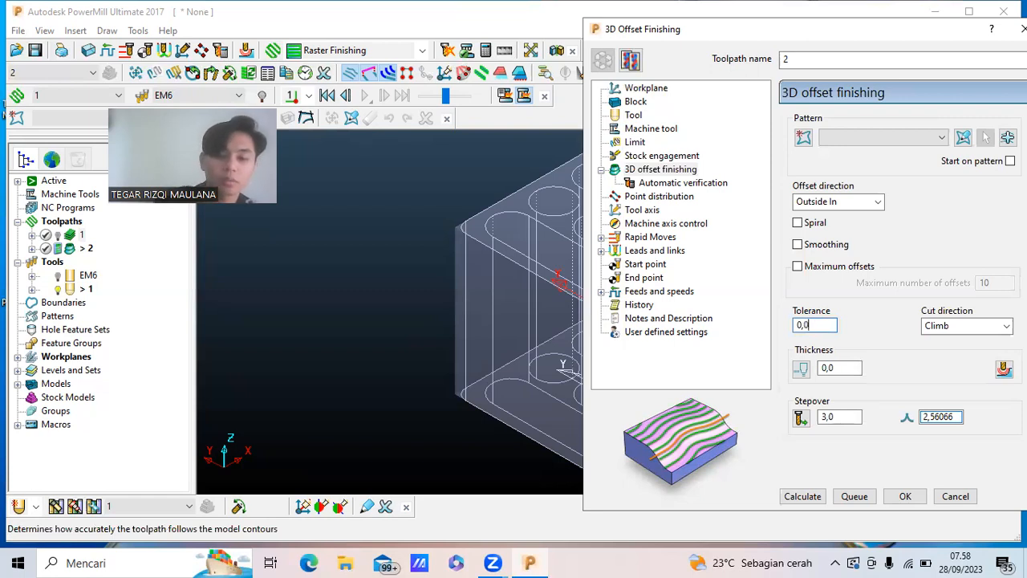
type("5")
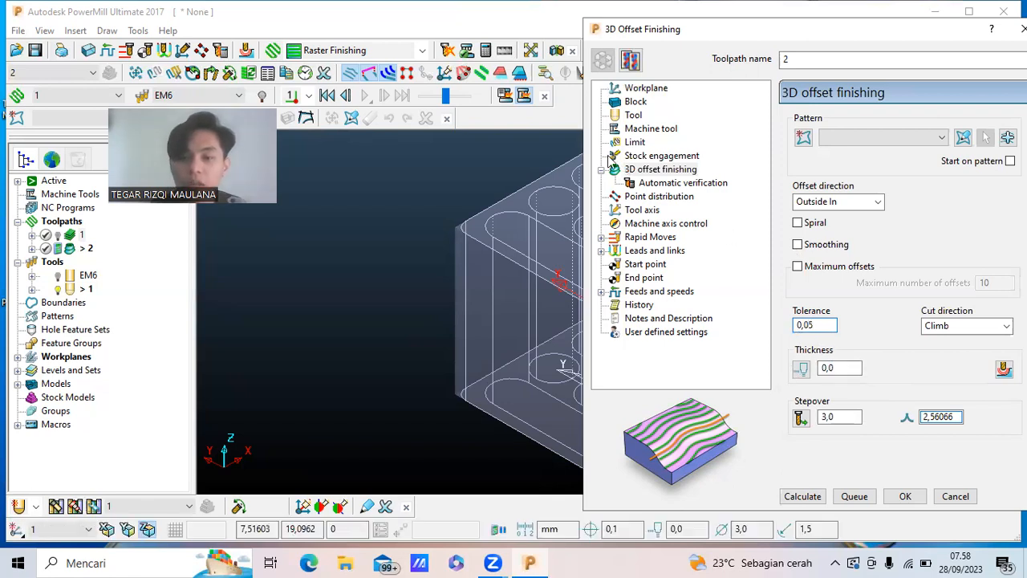
Review the finishing toolpath's lead in, lead out and link settings, and open its feeds and speeds.
left_click(647, 250)
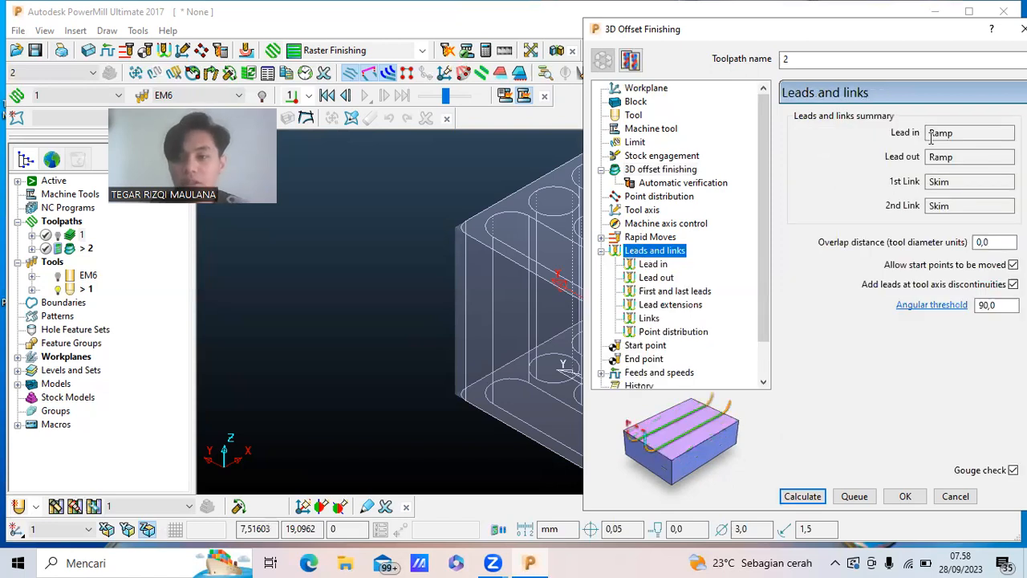
left_click(652, 264)
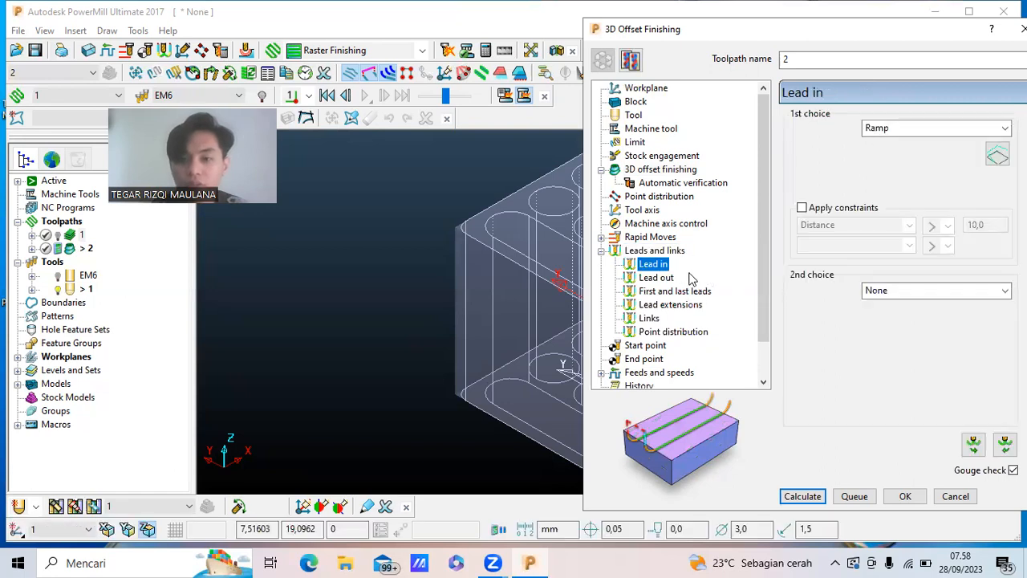
left_click(656, 277)
left_click(649, 317)
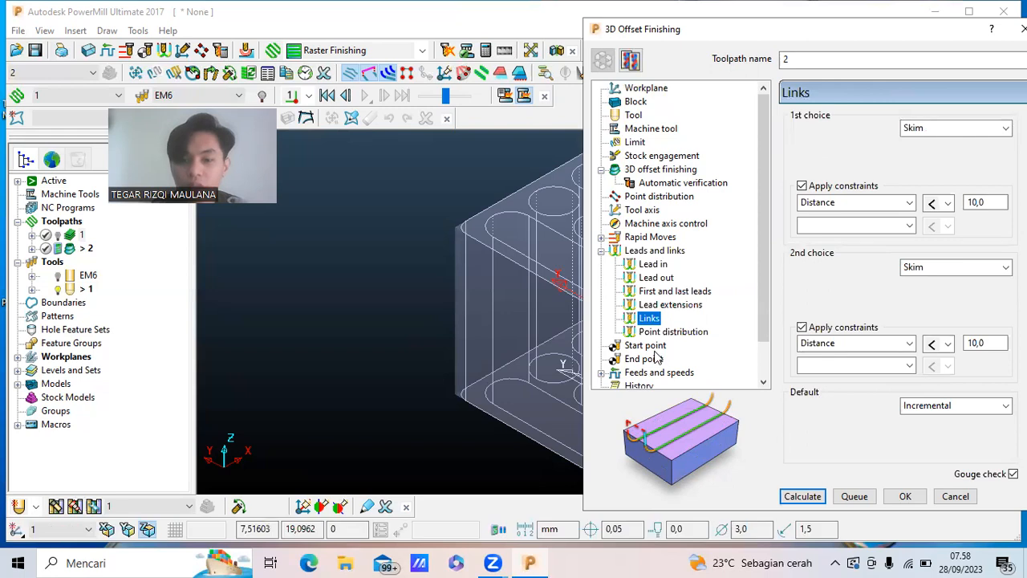
scroll(654, 359, "down", 1)
left_click(654, 332)
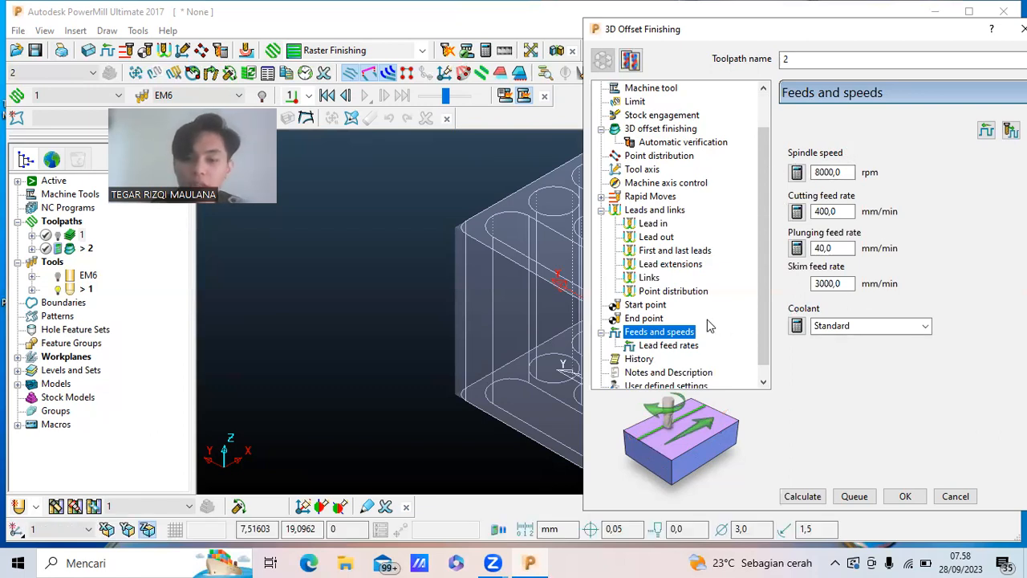
scroll(738, 249, "down", 1)
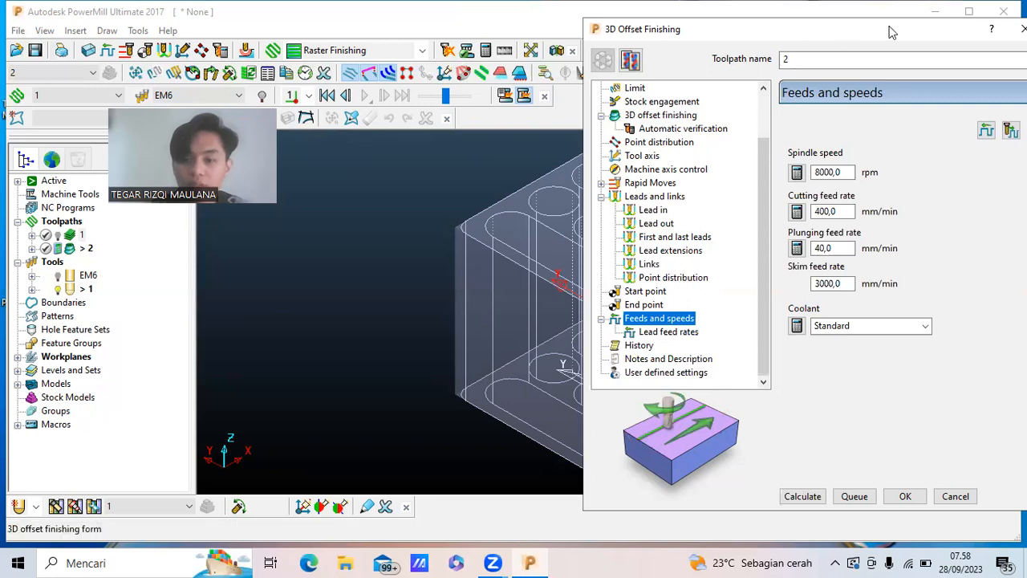
Calculate the 3D Offset Finishing toolpath and close its settings.
left_click_drag(890, 32, 934, 31)
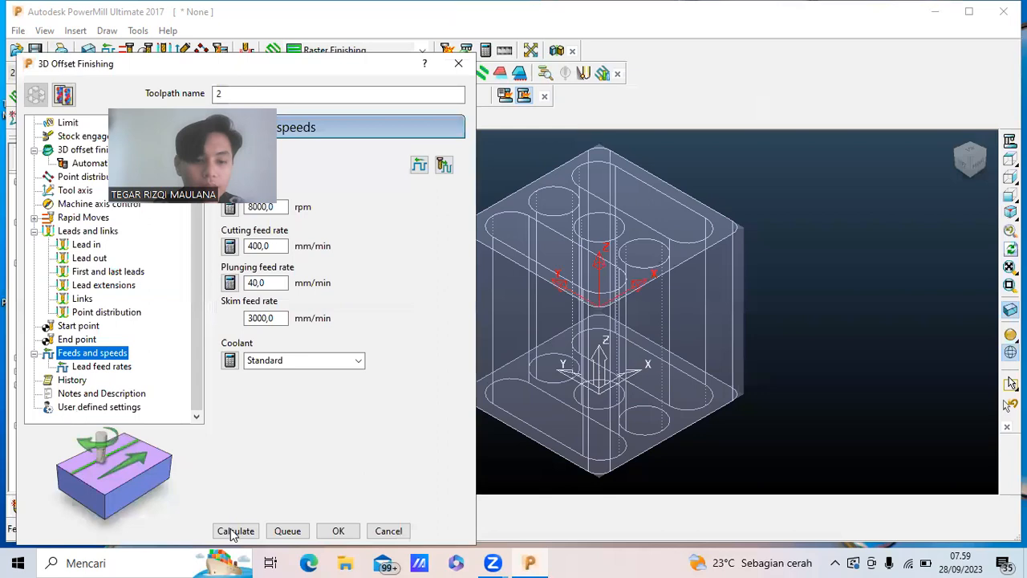
left_click(234, 531)
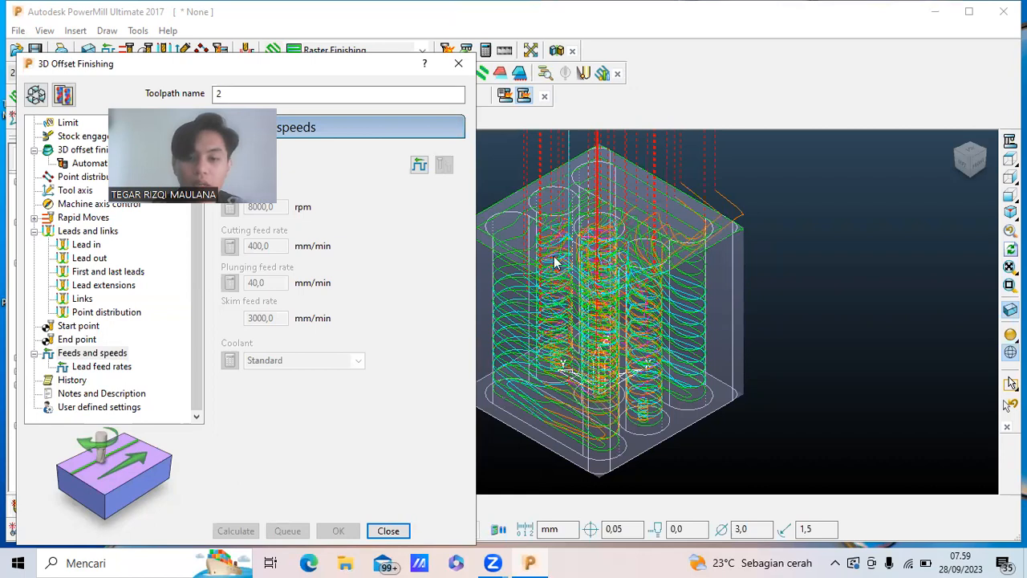
left_click(388, 531)
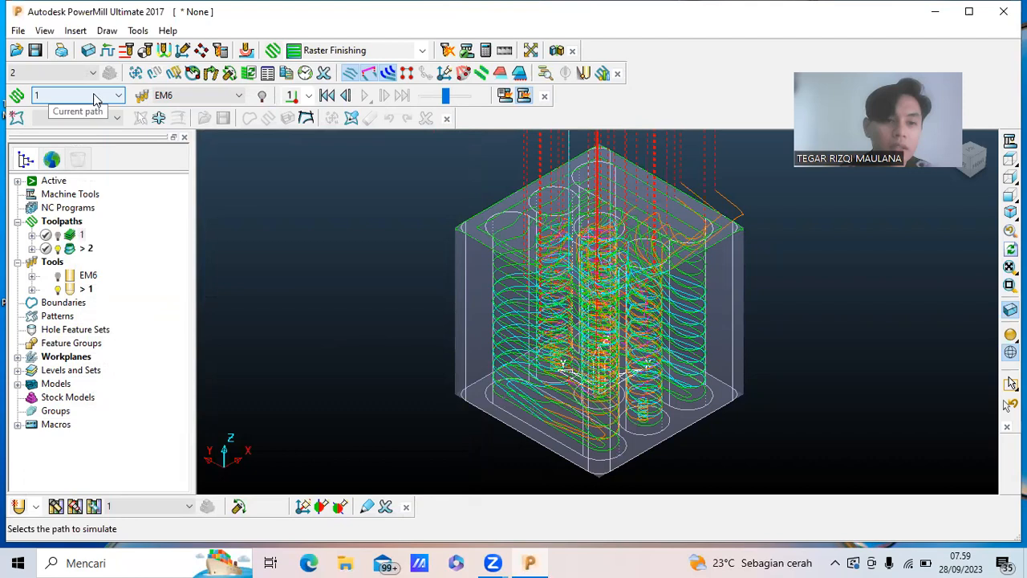
Simulate toolpath 2 with tool 1, raising the playback speed during the run.
left_click(119, 96)
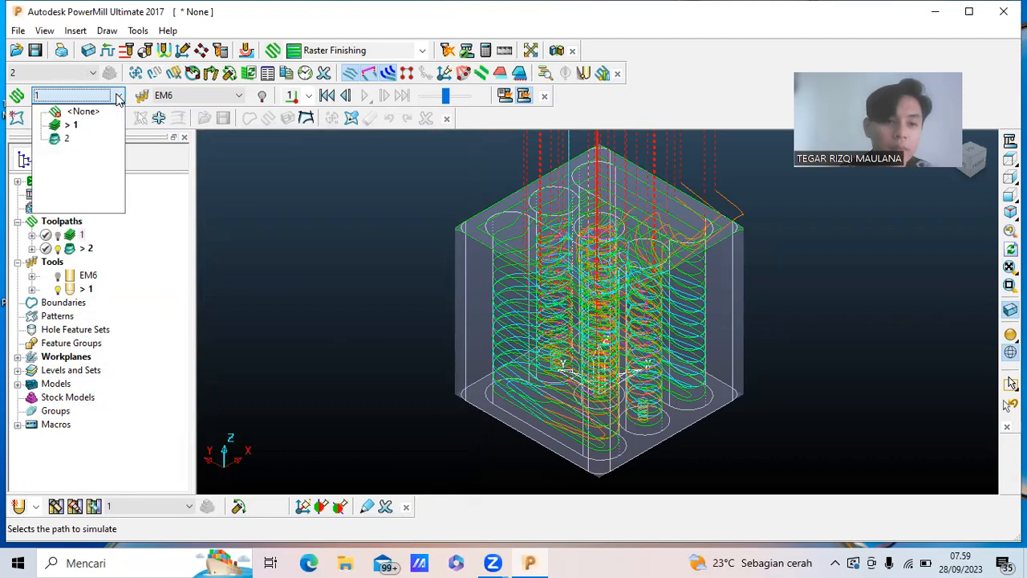
left_click(69, 140)
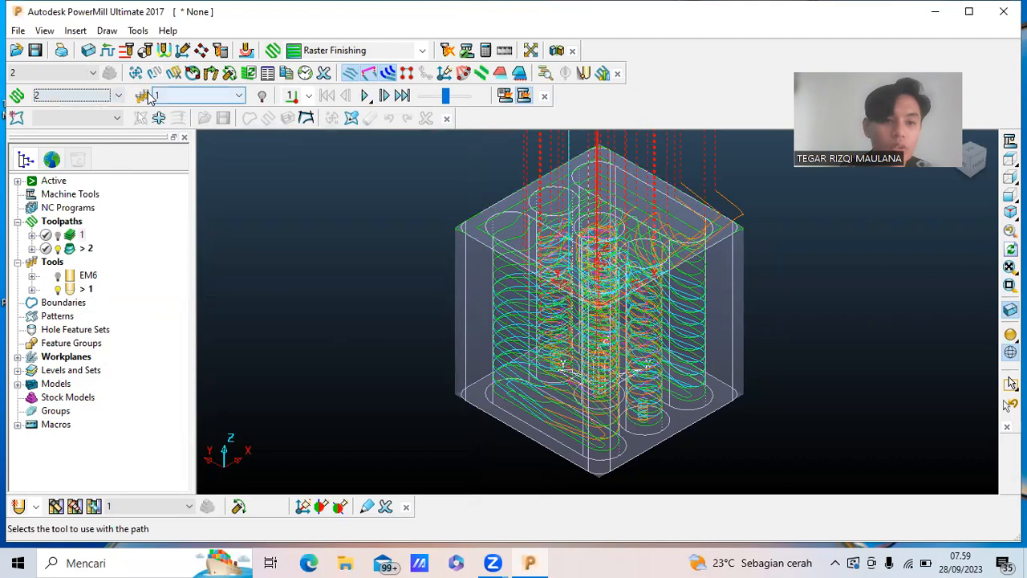
left_click(232, 97)
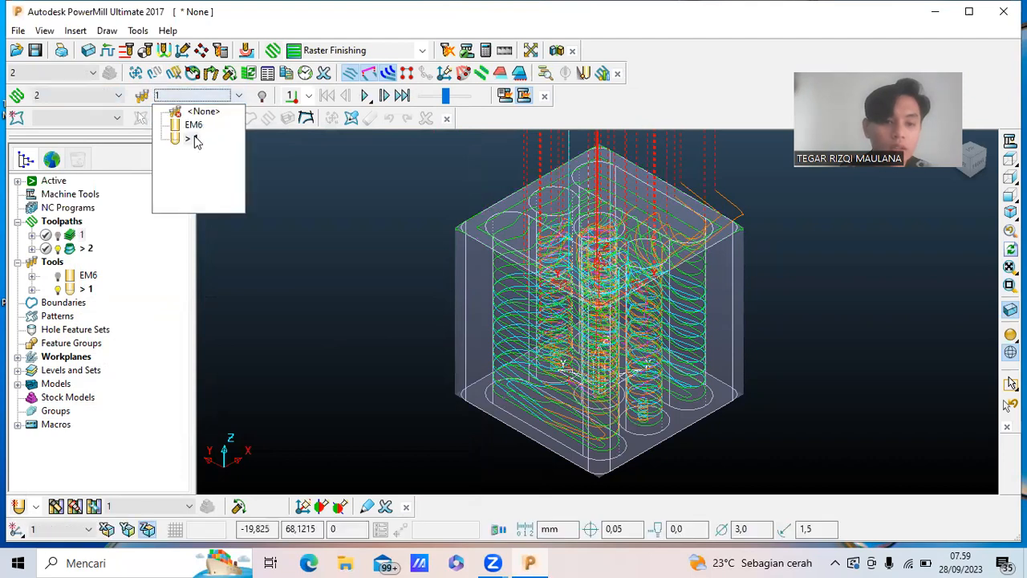
left_click(194, 139)
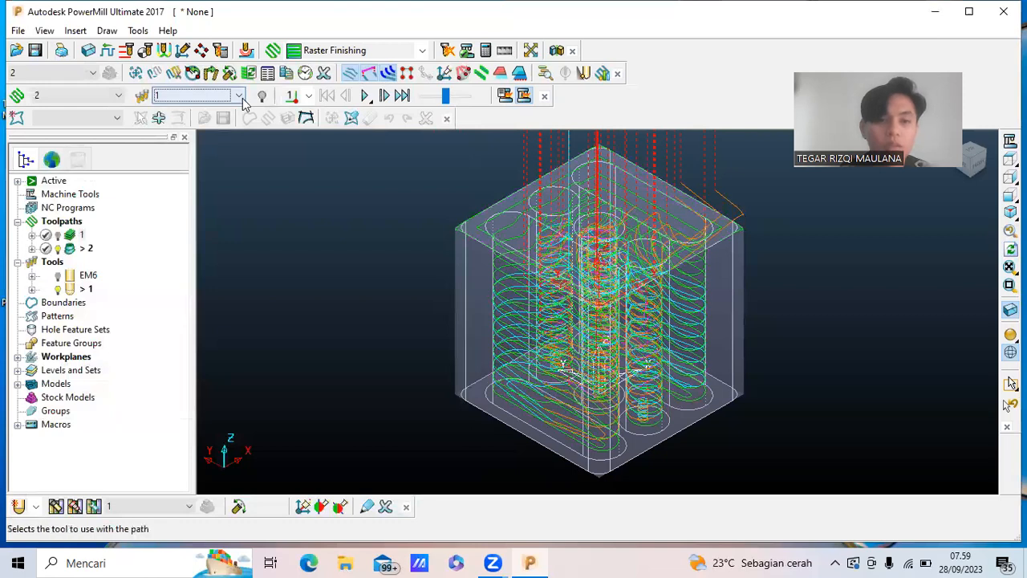
left_click(367, 96)
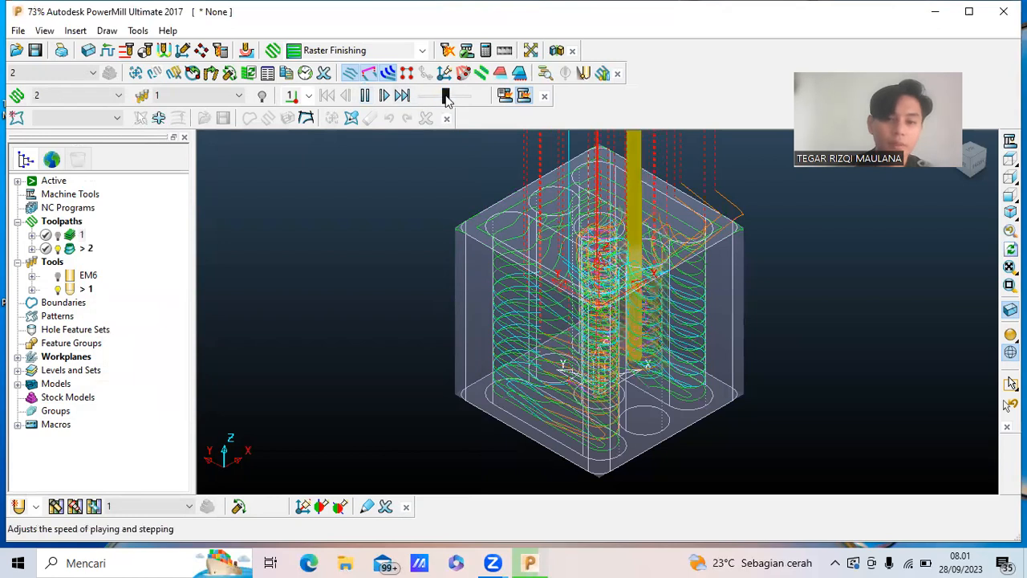
left_click_drag(446, 97, 470, 96)
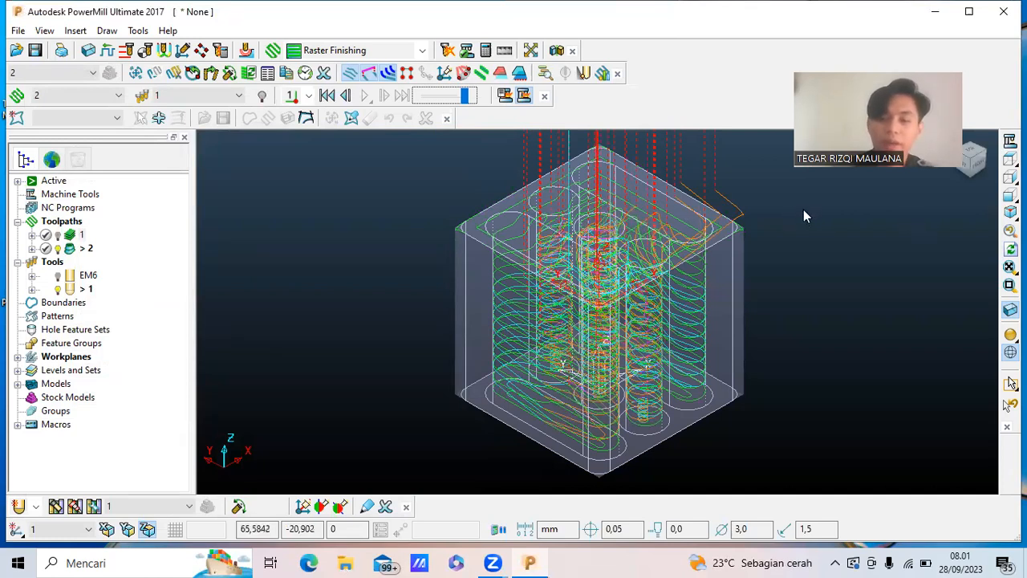
Examine the finishing toolpath from isometric, front and right views, including close-ups of the passes inside the pockets and holes.
mouse_move(1011, 211)
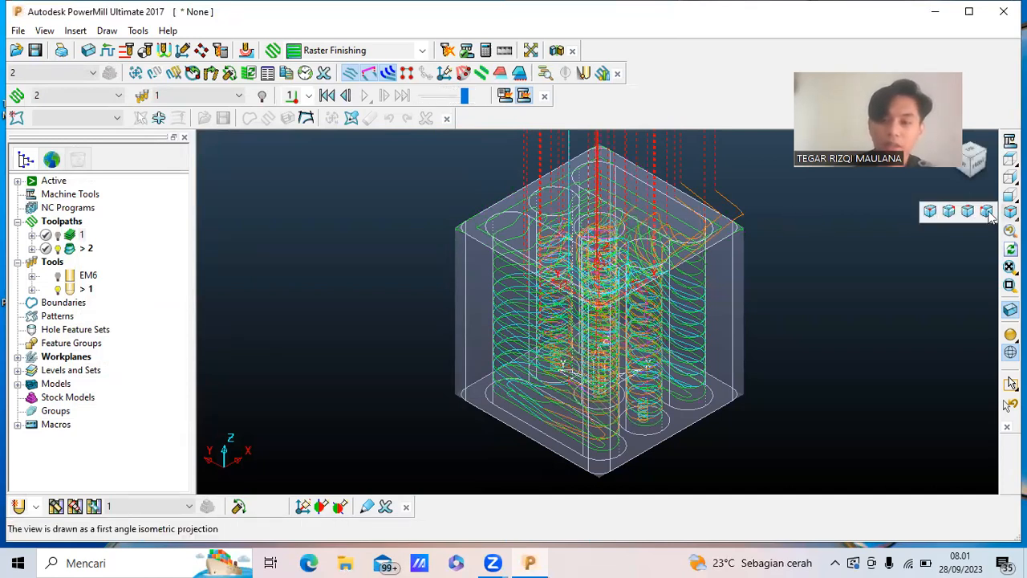
left_click(948, 212)
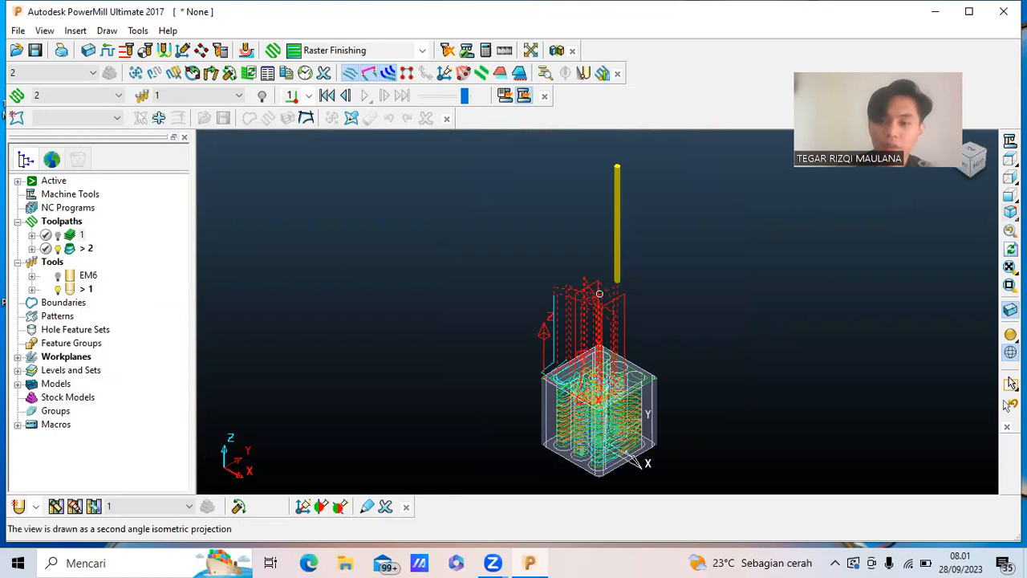
mouse_move(1010, 212)
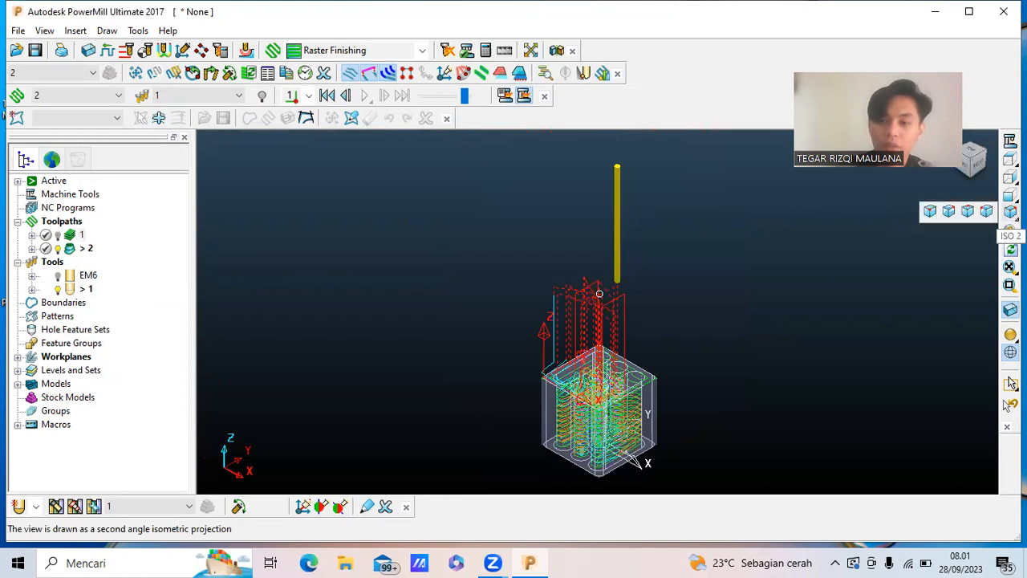
left_click(966, 213)
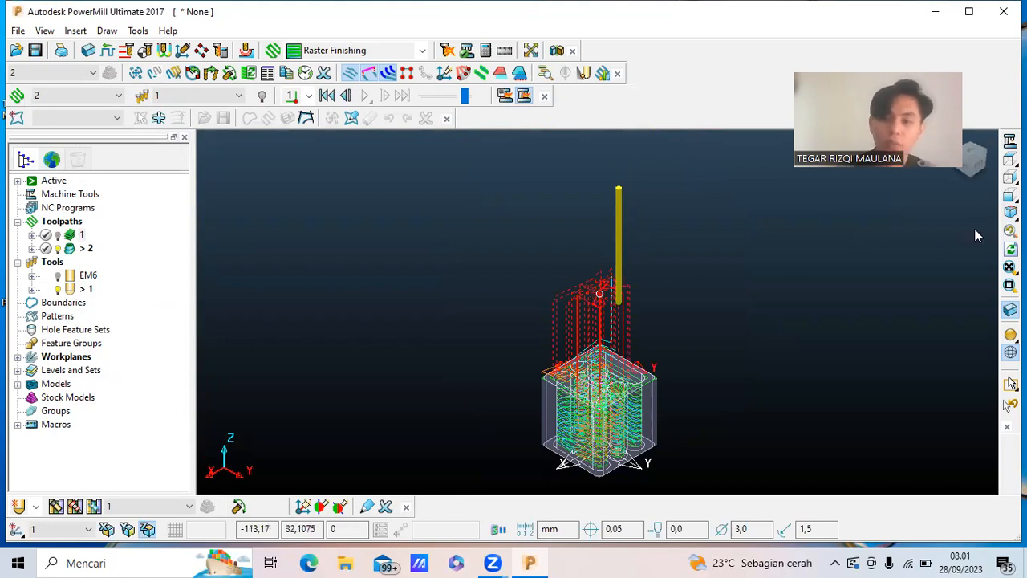
mouse_move(1011, 195)
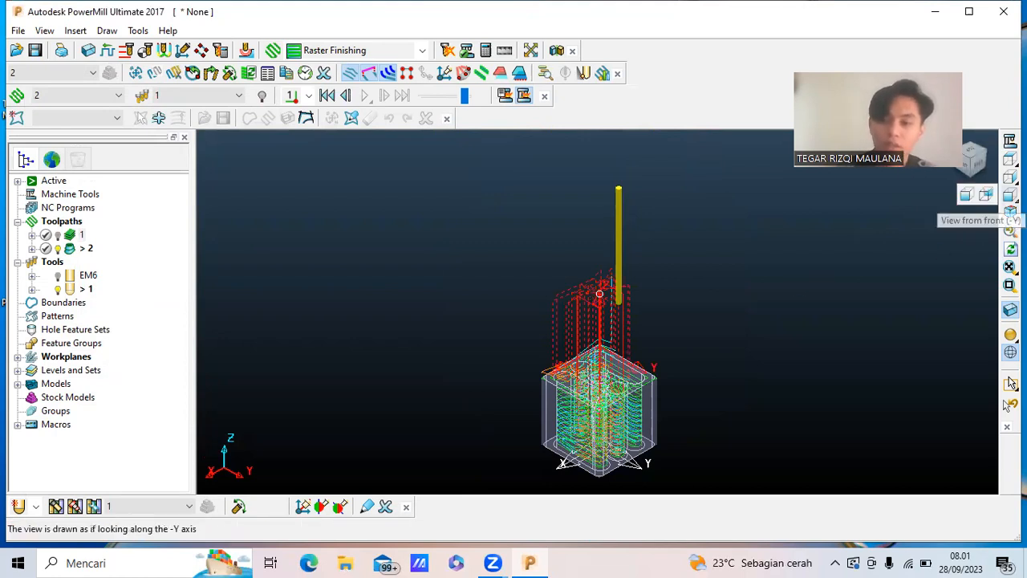
left_click(967, 196)
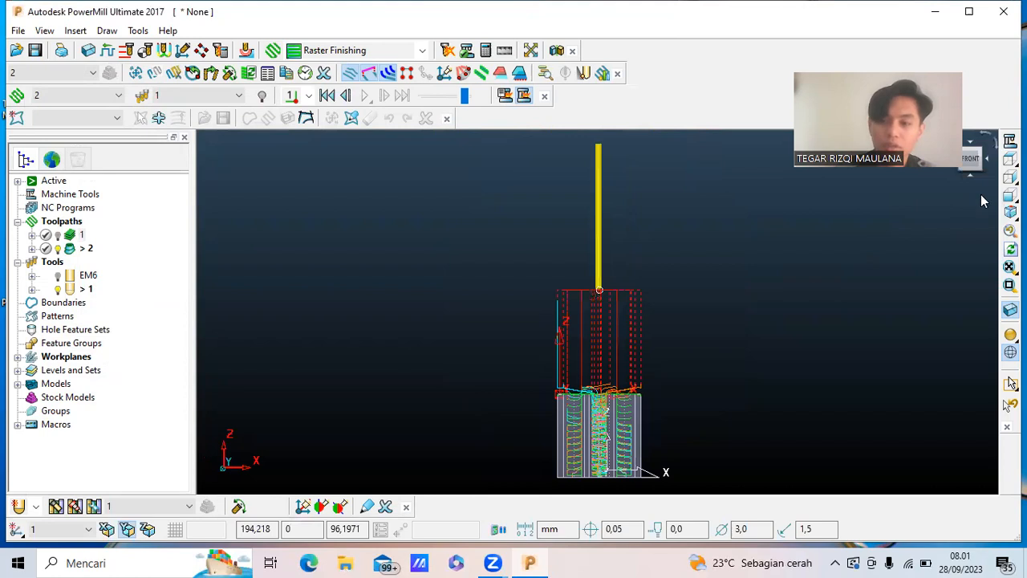
left_click(1010, 177)
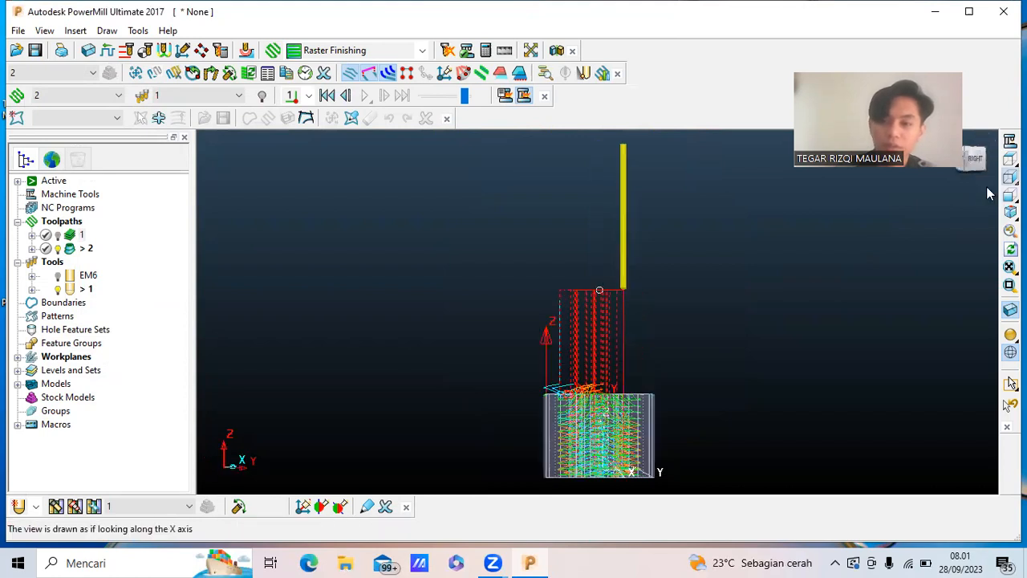
left_click(987, 159)
mouse_move(1010, 213)
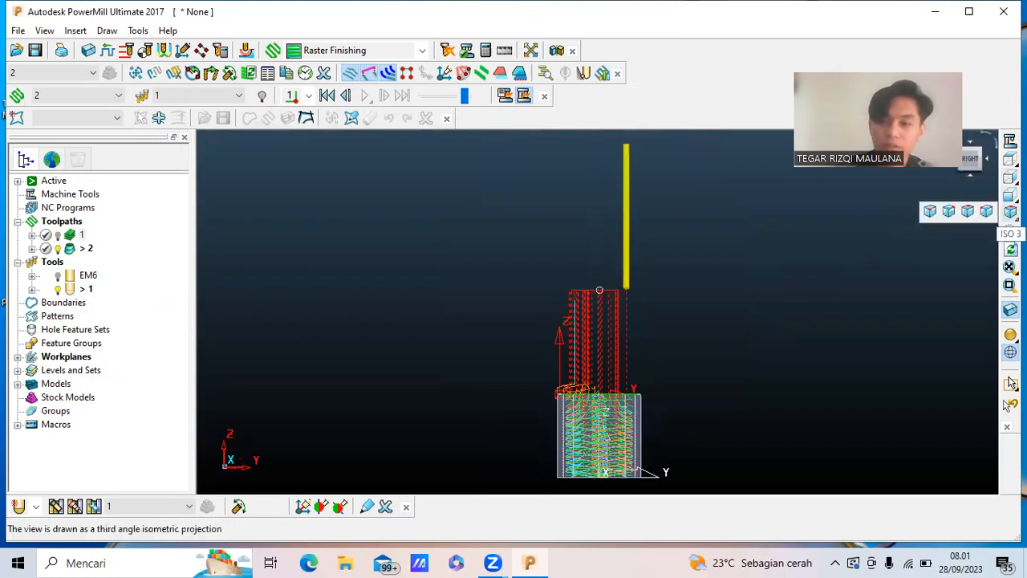
left_click(949, 215)
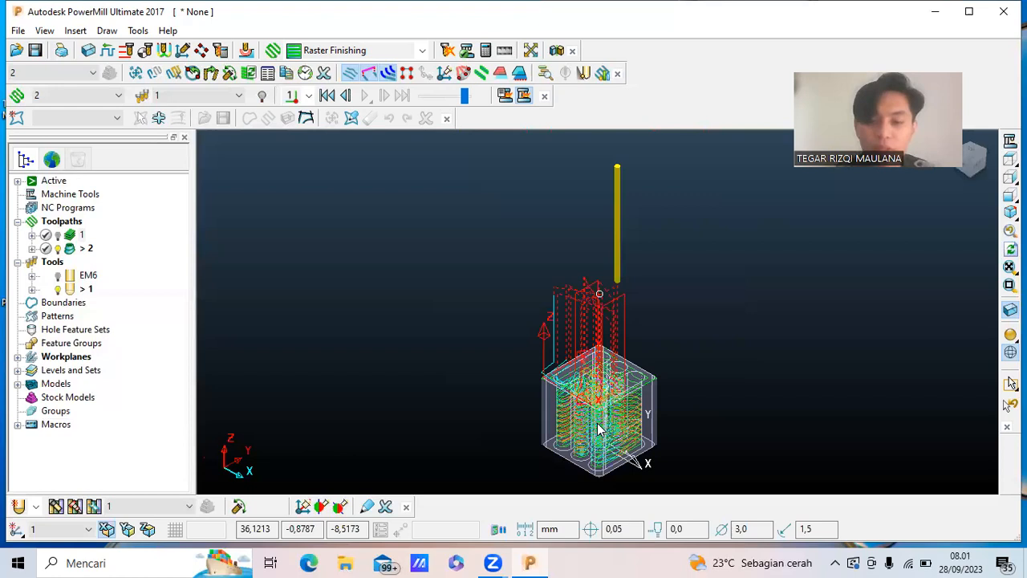
scroll(598, 429, "up", 5)
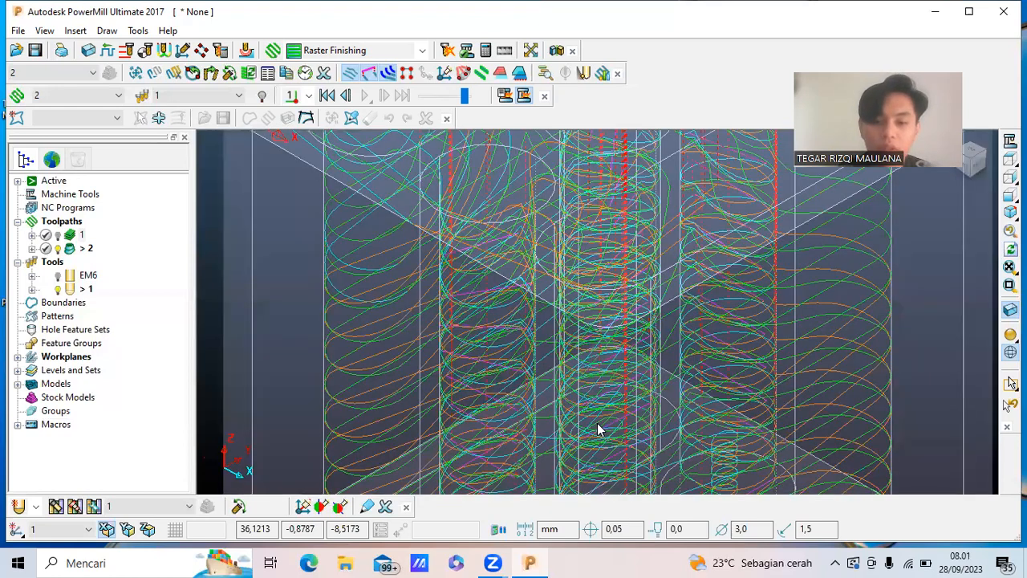
scroll(598, 429, "down", 5)
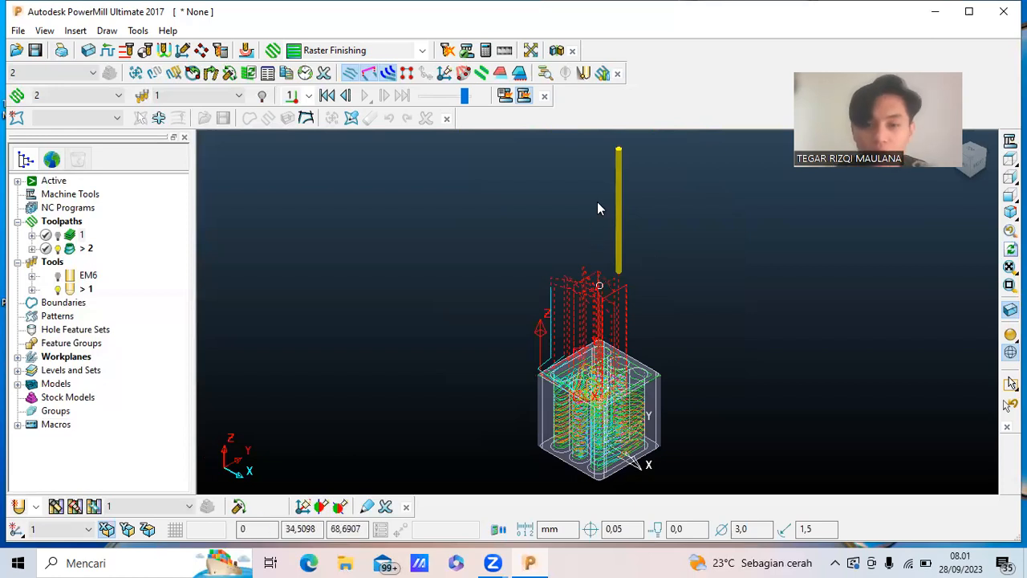
scroll(598, 345, "up", 5)
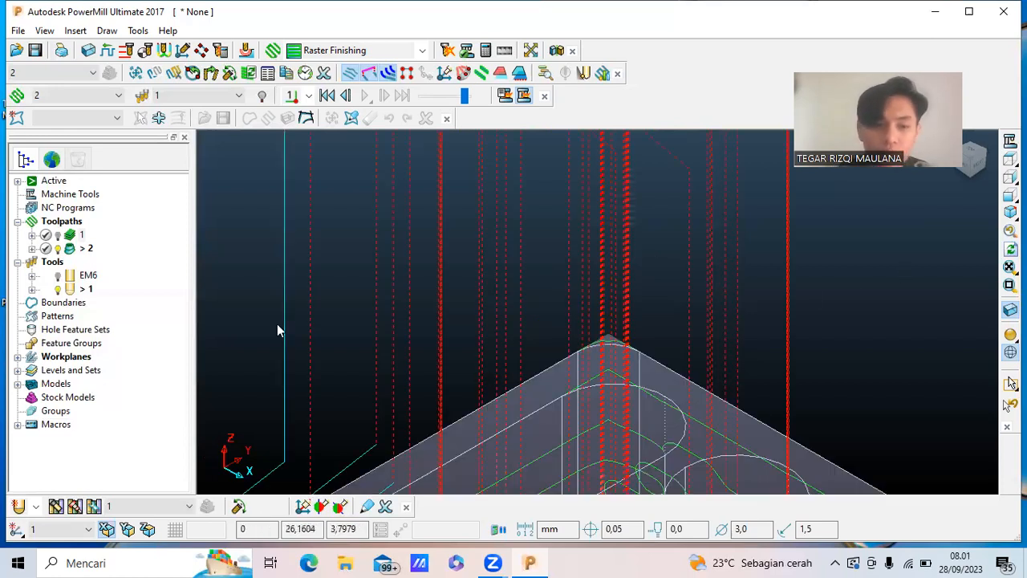
scroll(407, 297, "down", 5)
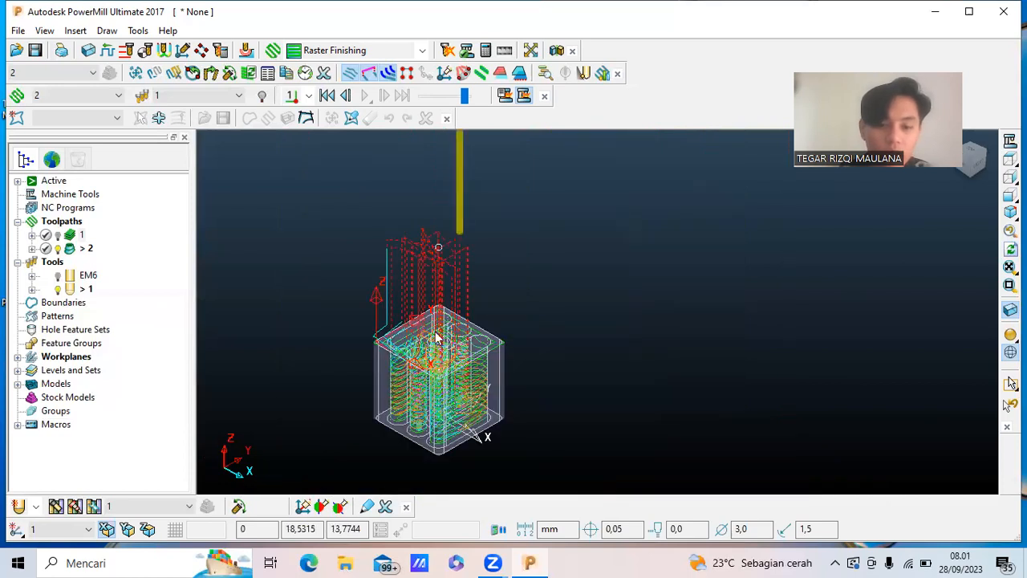
scroll(431, 411, "up", 5)
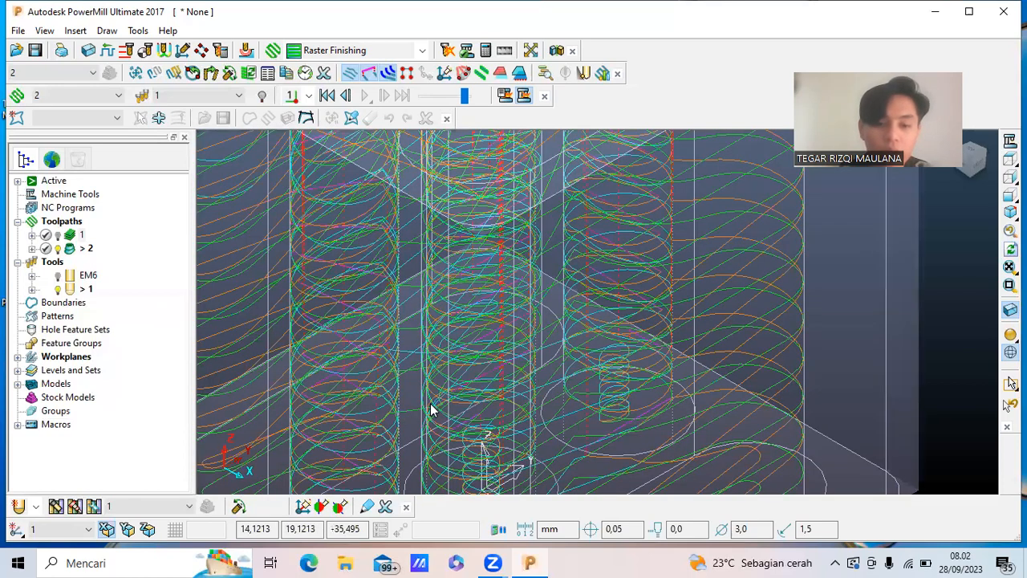
scroll(431, 411, "down", 5)
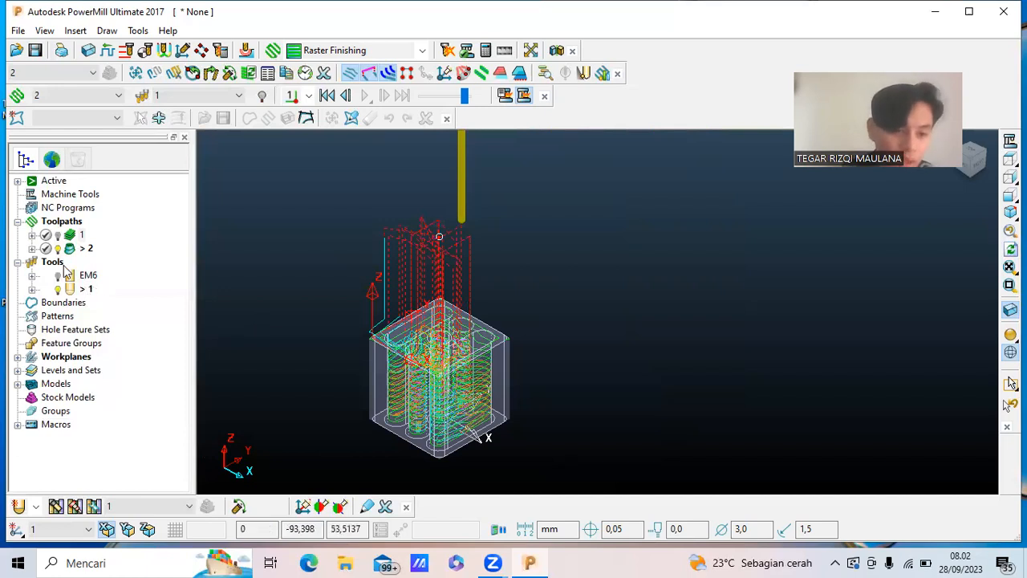
Hide the ball nosed tool and finishing toolpath 2 so only the model and its block are displayed.
mouse_move(60, 294)
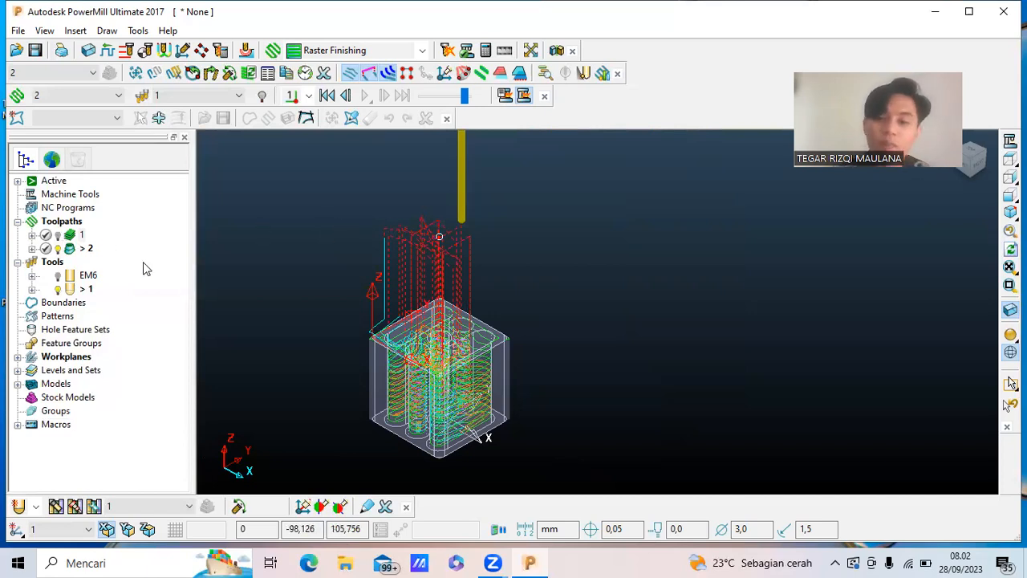
left_click(58, 292)
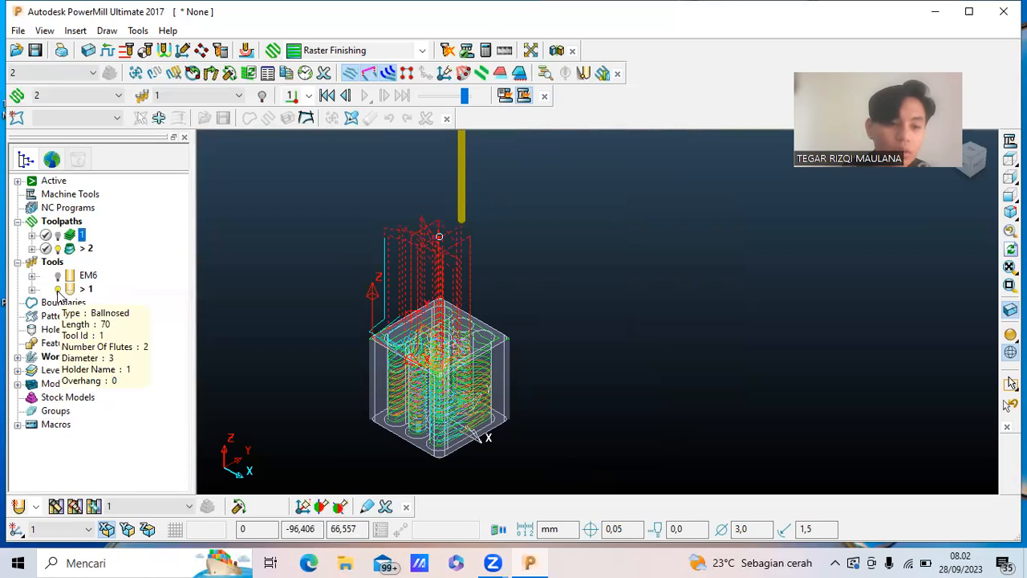
left_click(58, 293)
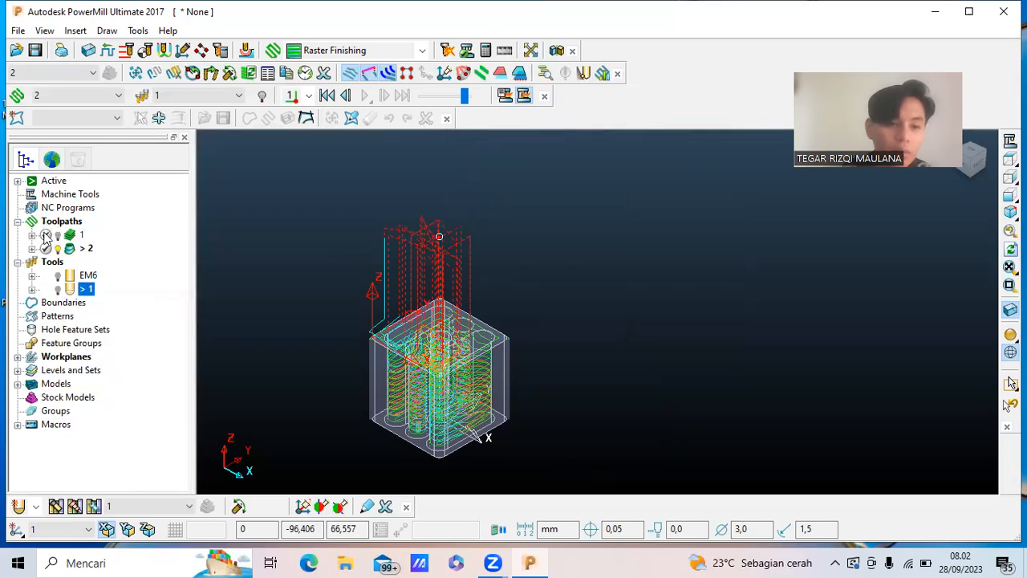
left_click(61, 253)
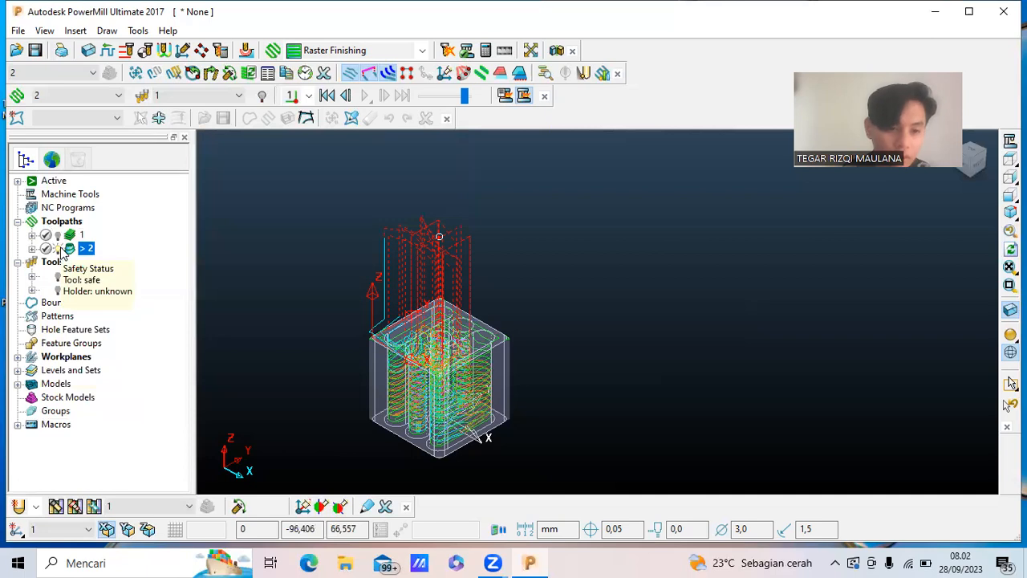
left_click(60, 251)
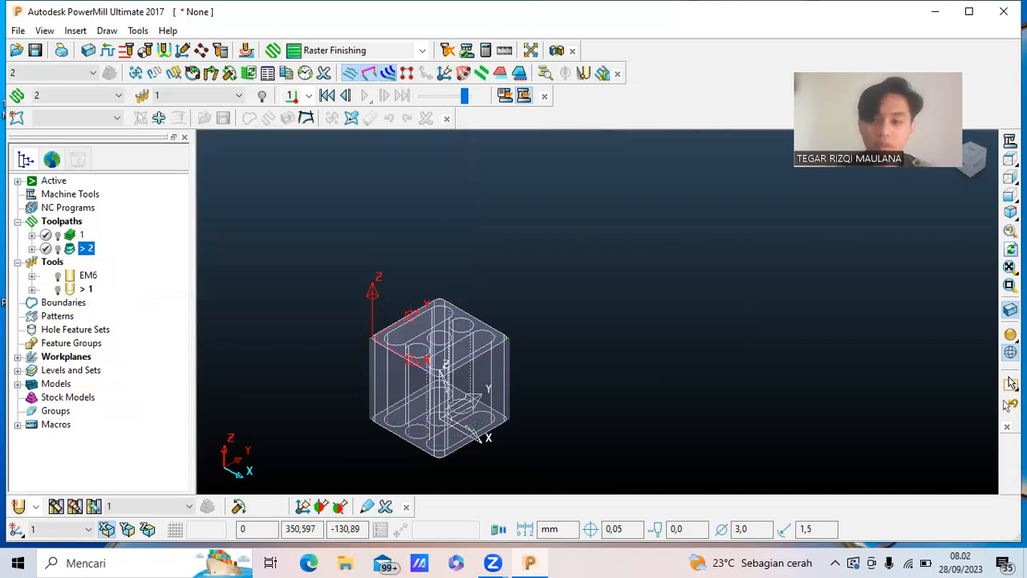
left_click(1011, 211)
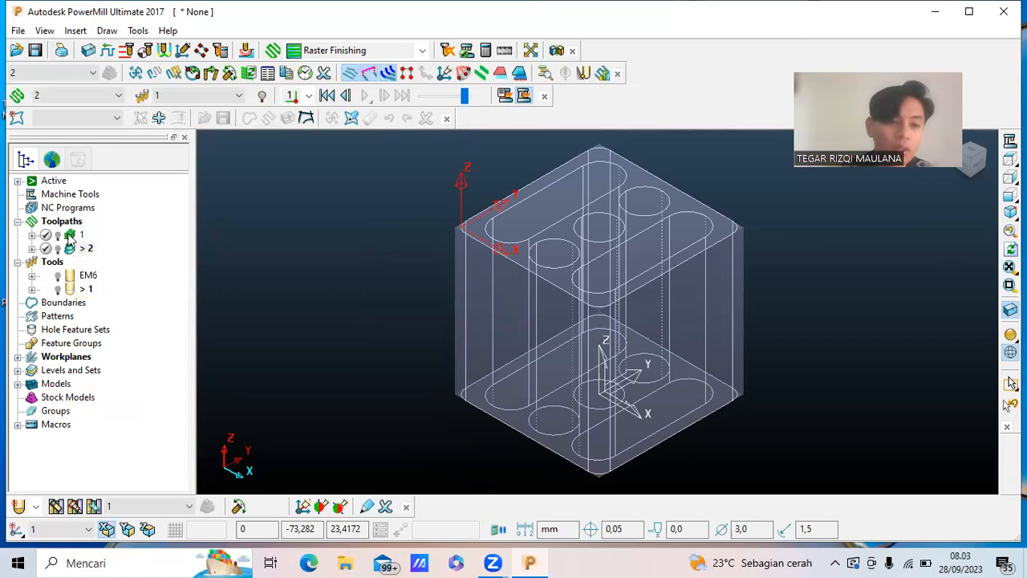
Create an individual NC program from toolpath 1 and expand the list of NC programs.
right_click(69, 239)
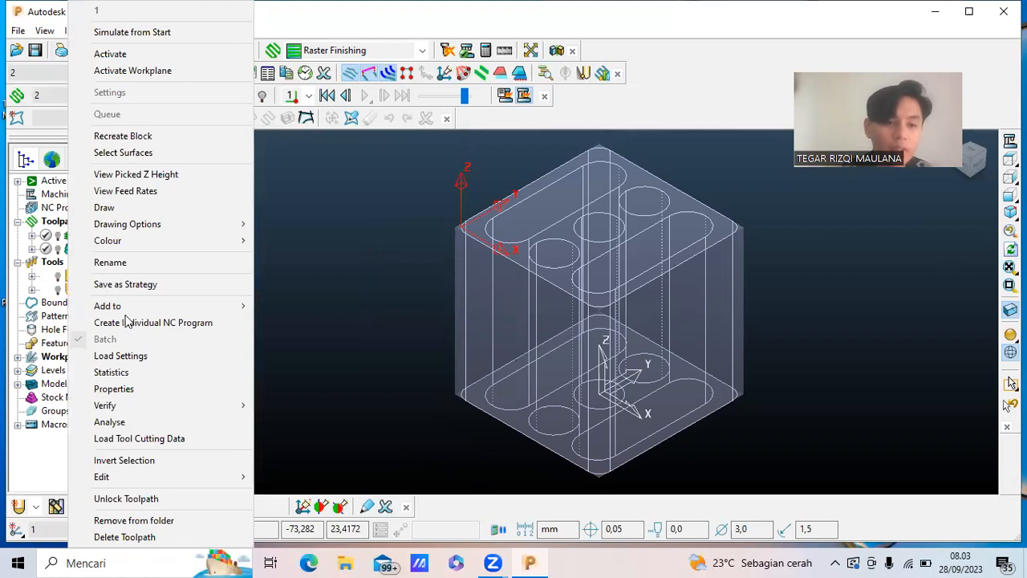
left_click(168, 329)
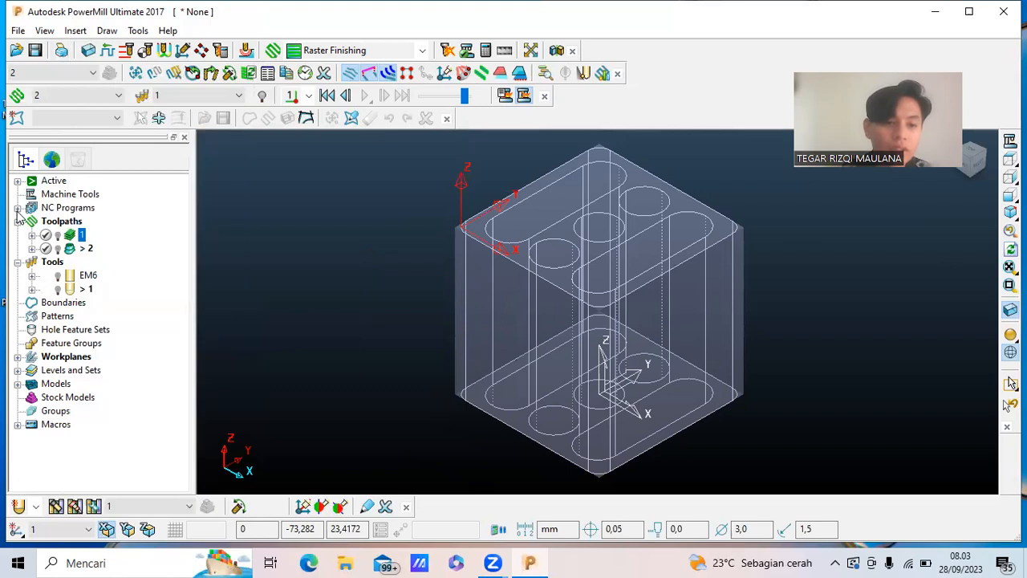
left_click(17, 208)
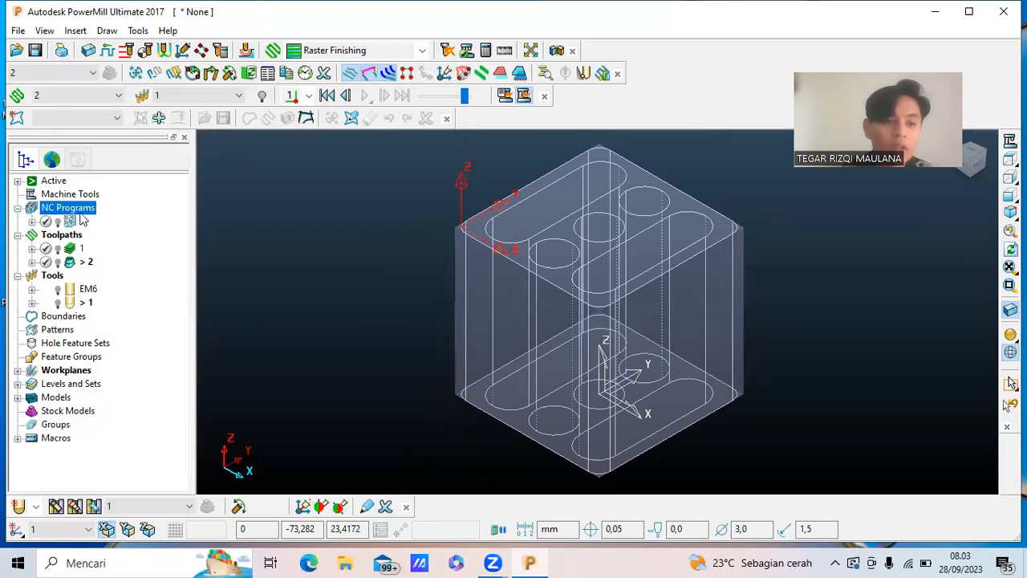
Write NC program 1 to D:/1.tap, overwriting the existing file.
right_click(75, 225)
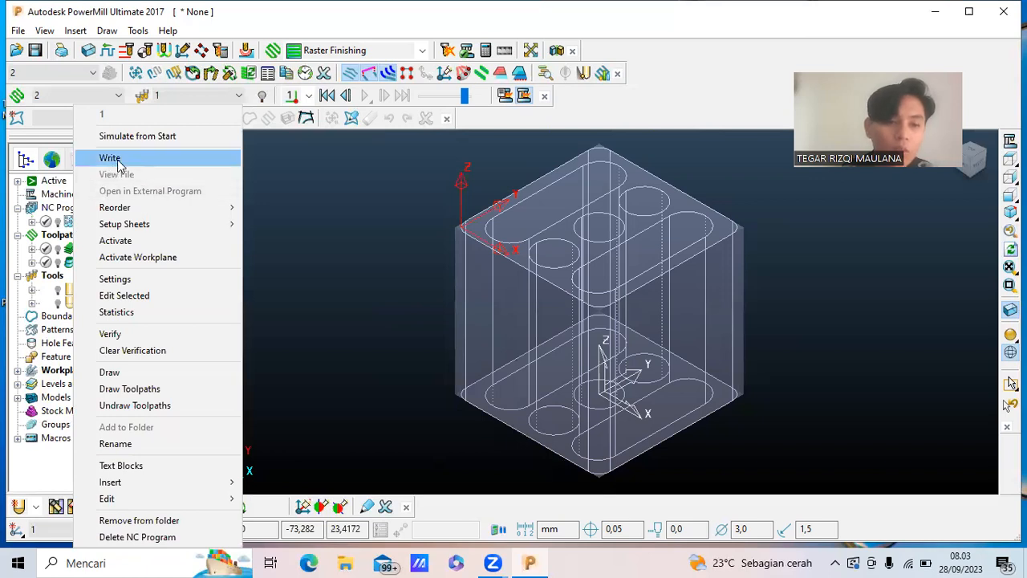
left_click(111, 158)
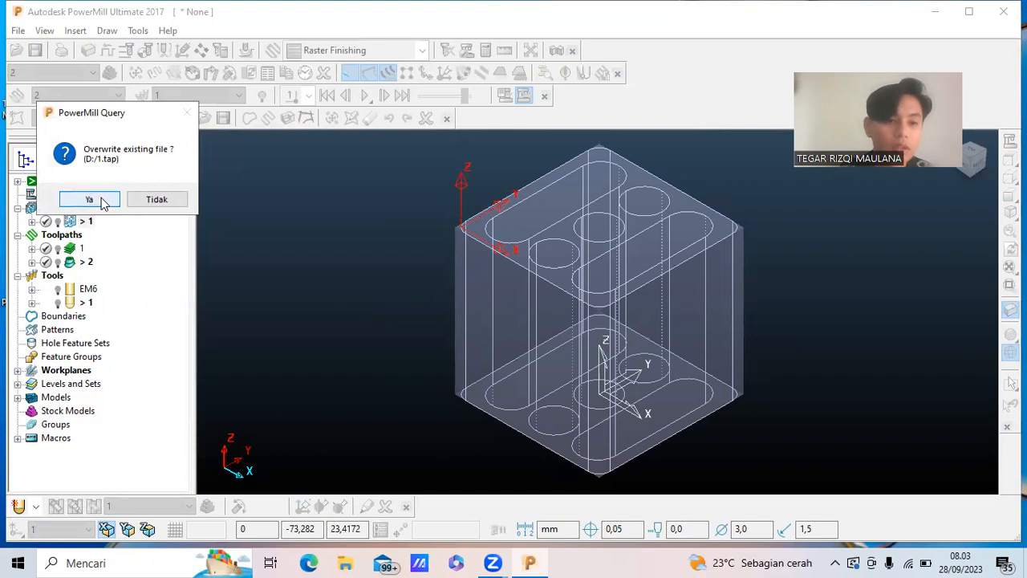
left_click(89, 199)
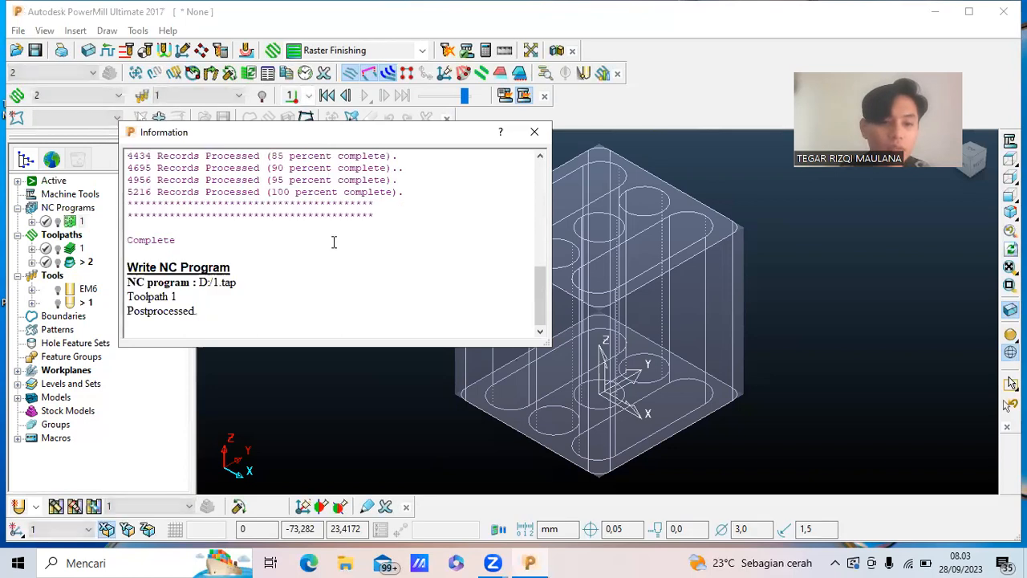
scroll(334, 241, "up", 3)
scroll(334, 241, "down", 3)
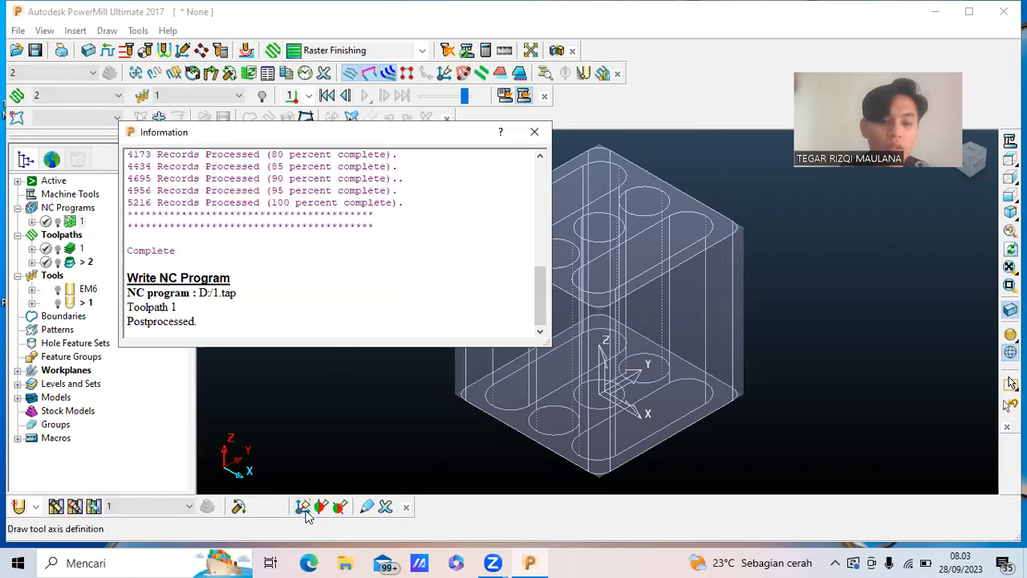
left_click(346, 562)
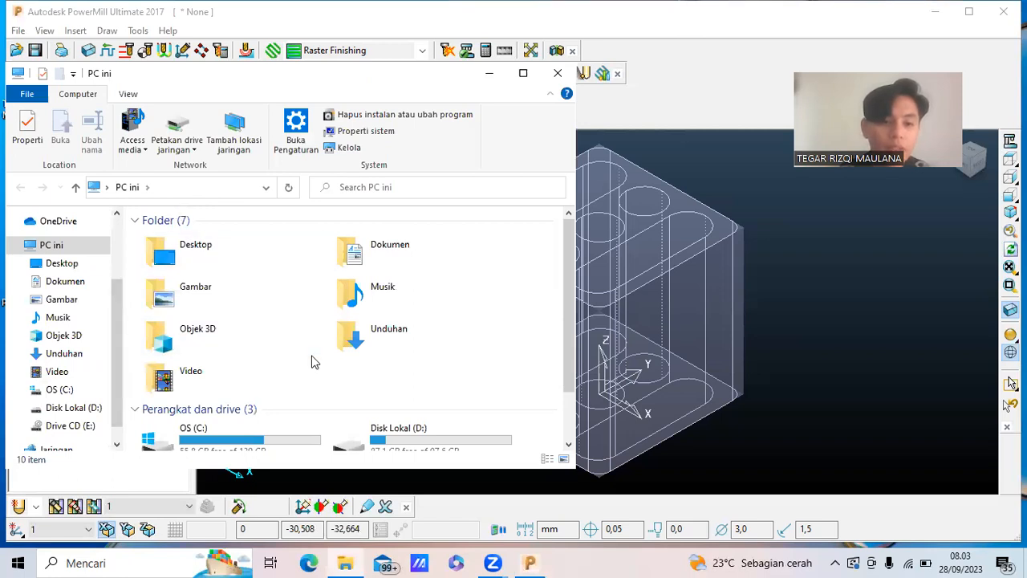
scroll(313, 360, "down", 1)
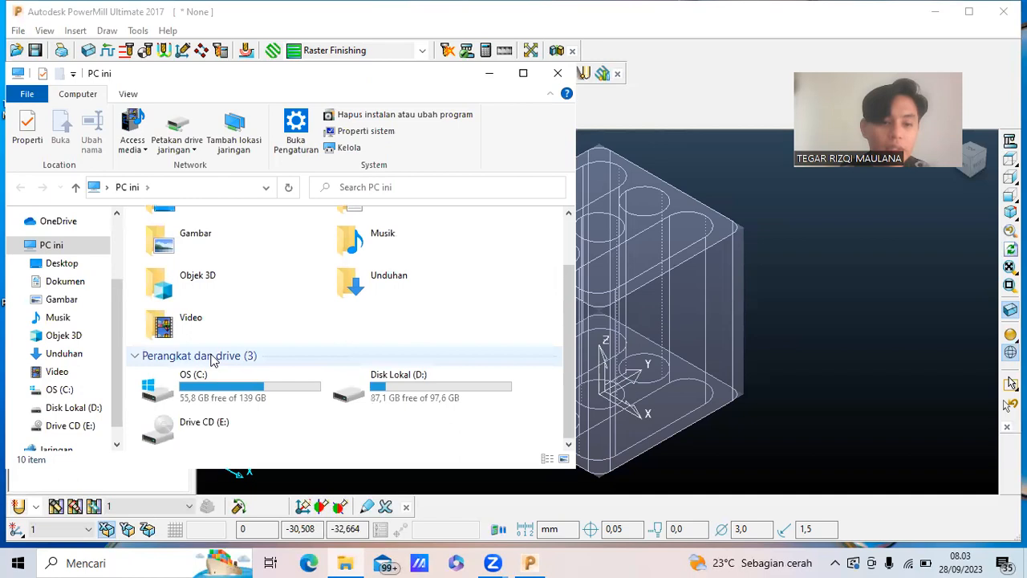
left_click(265, 411)
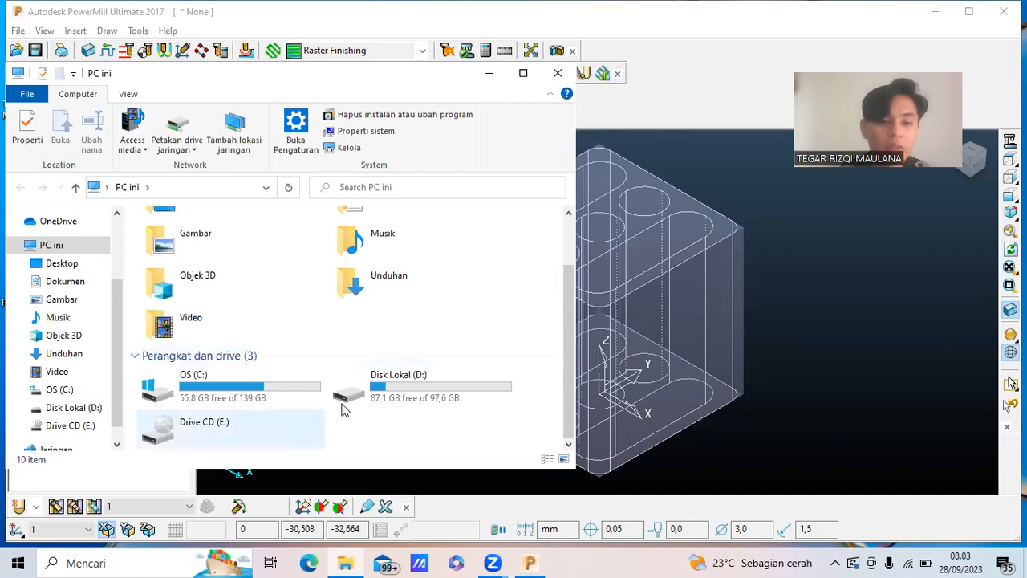
left_click(388, 380)
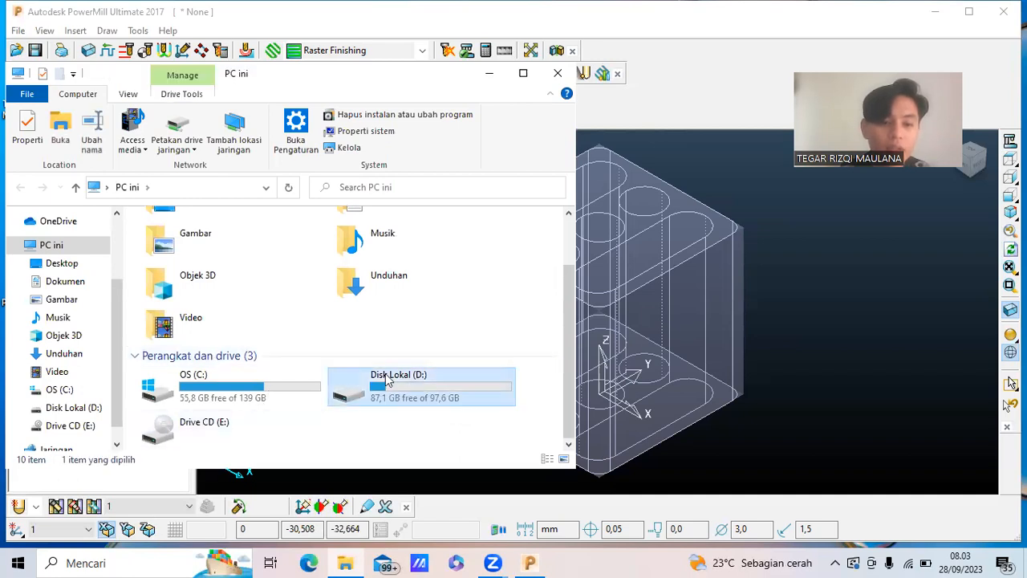
double_click(389, 381)
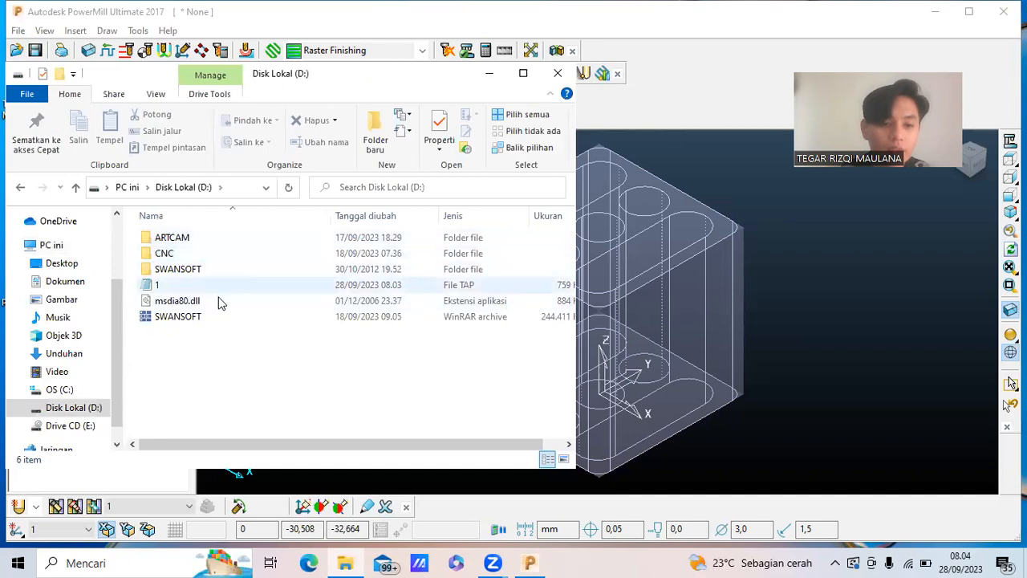
double_click(217, 238)
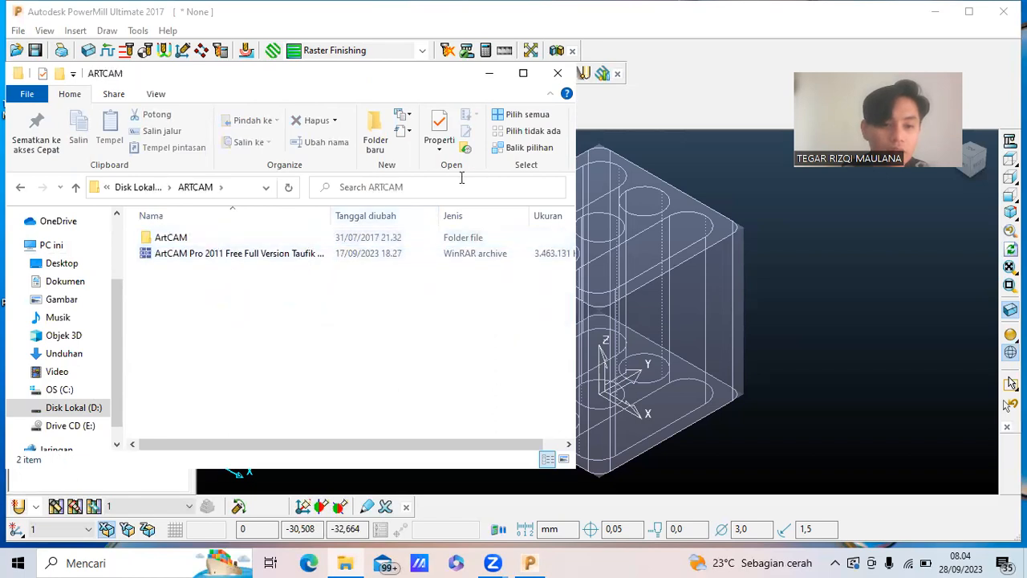
left_click(20, 187)
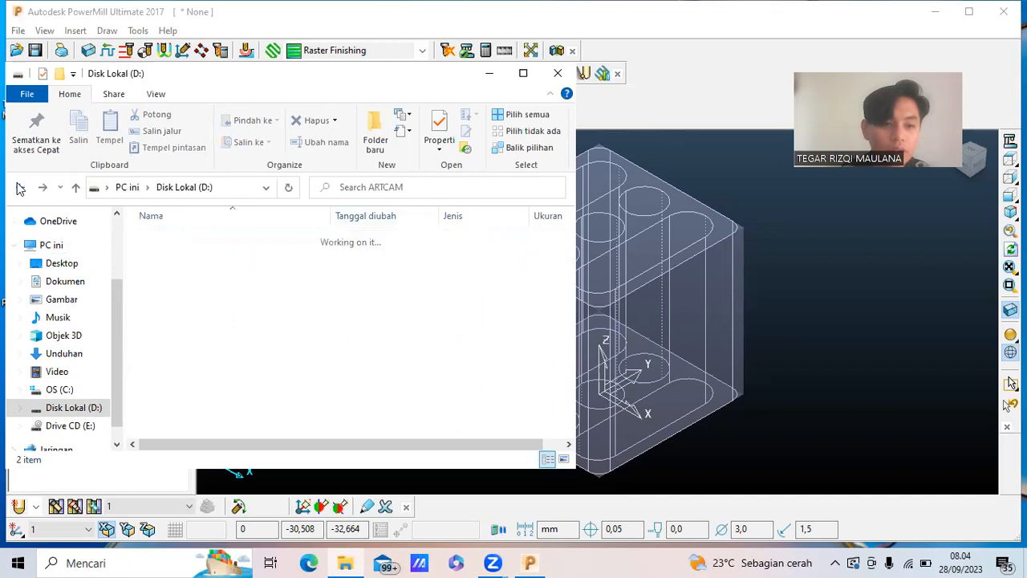
left_click(560, 75)
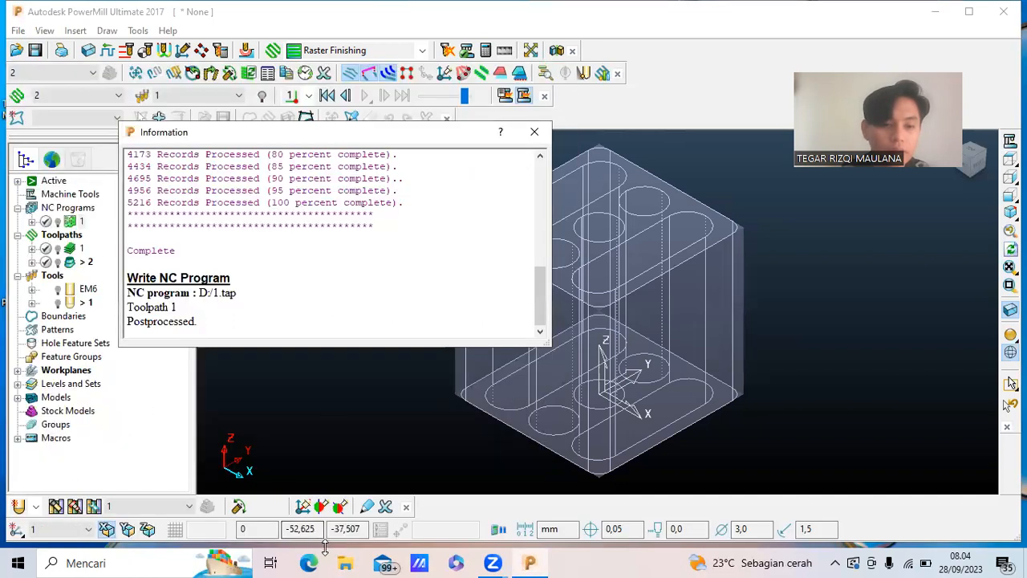
Switch to File Explorer, open the TAP file 1 from drive D: in Notepad and maximize it.
left_click(345, 562)
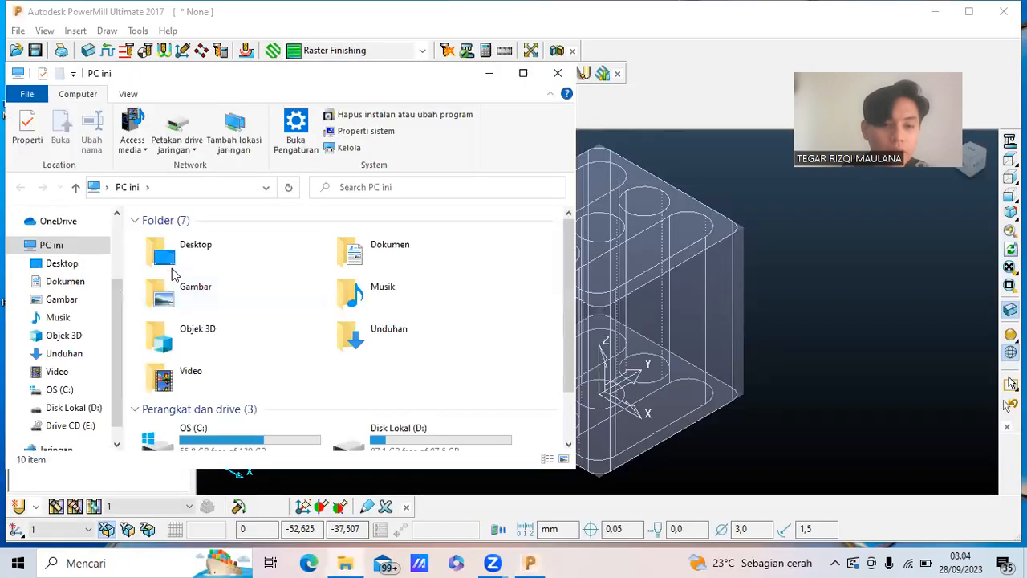
double_click(368, 429)
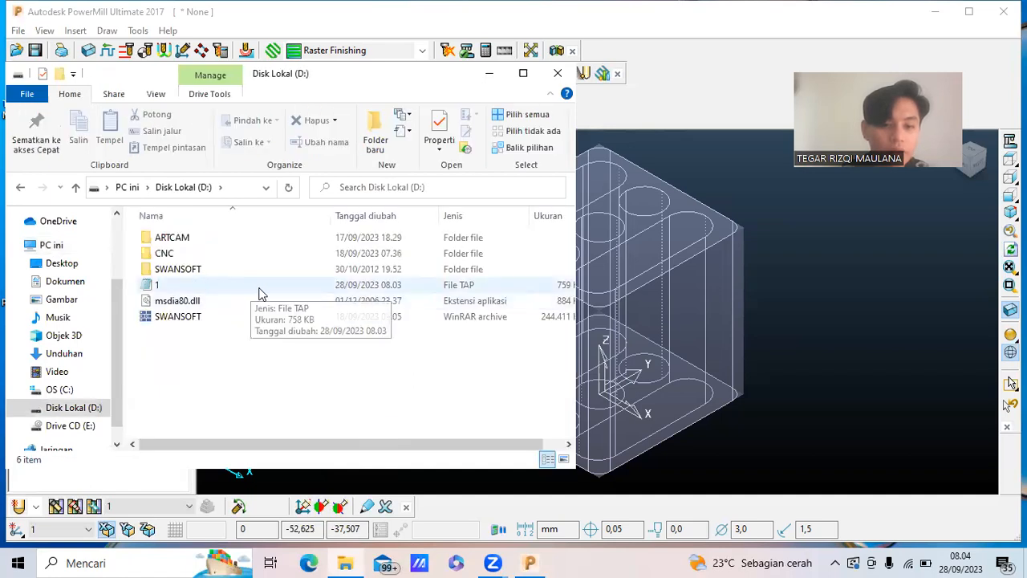
double_click(191, 283)
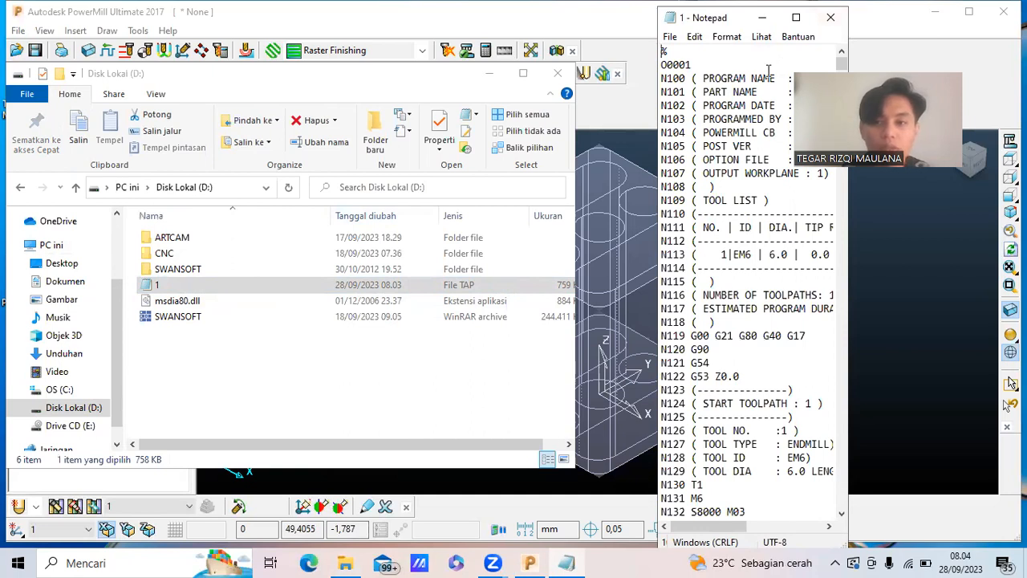
left_click(840, 11)
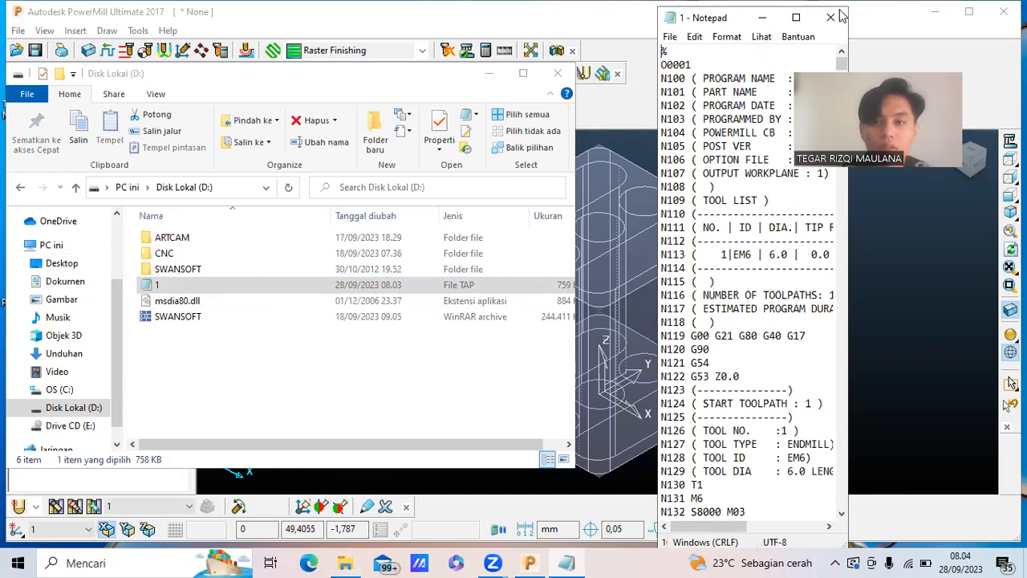
left_click(799, 37)
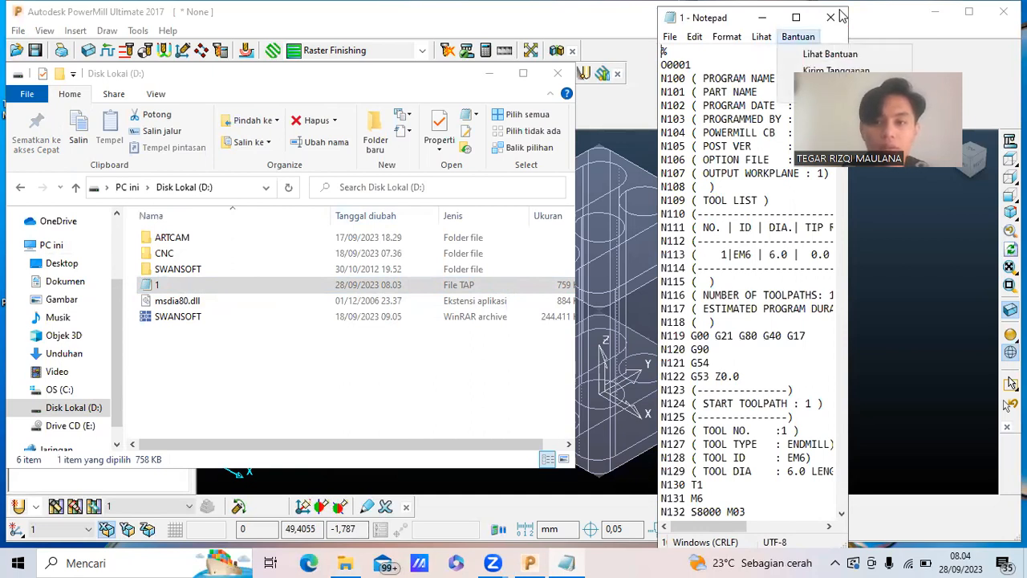
key("Escape")
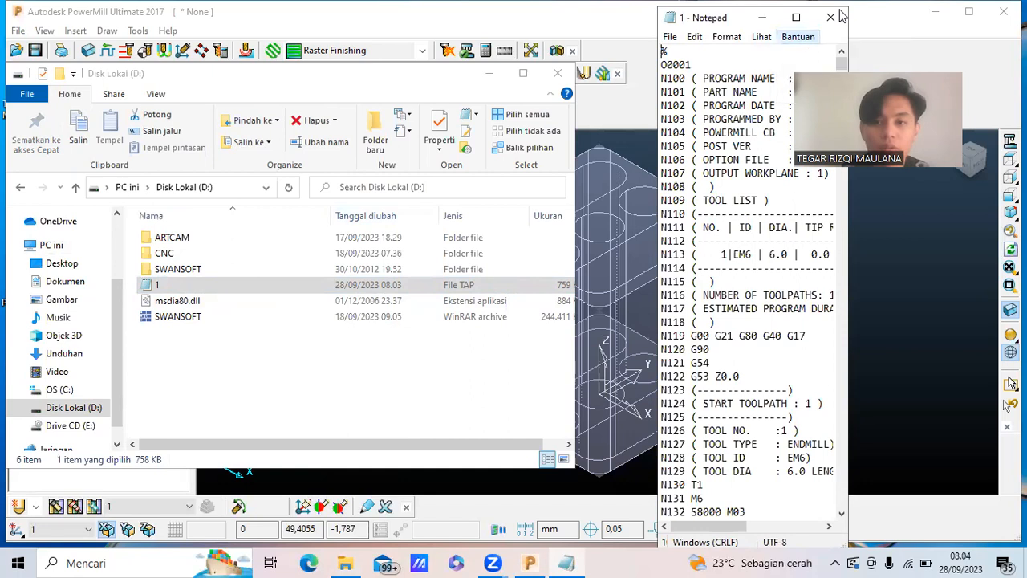
key("Down")
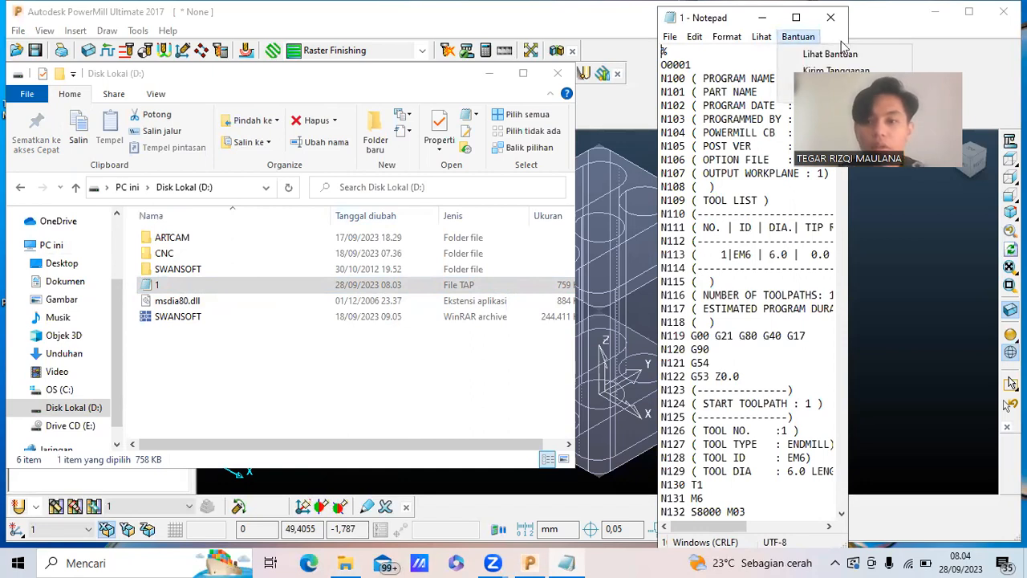
key("Escape")
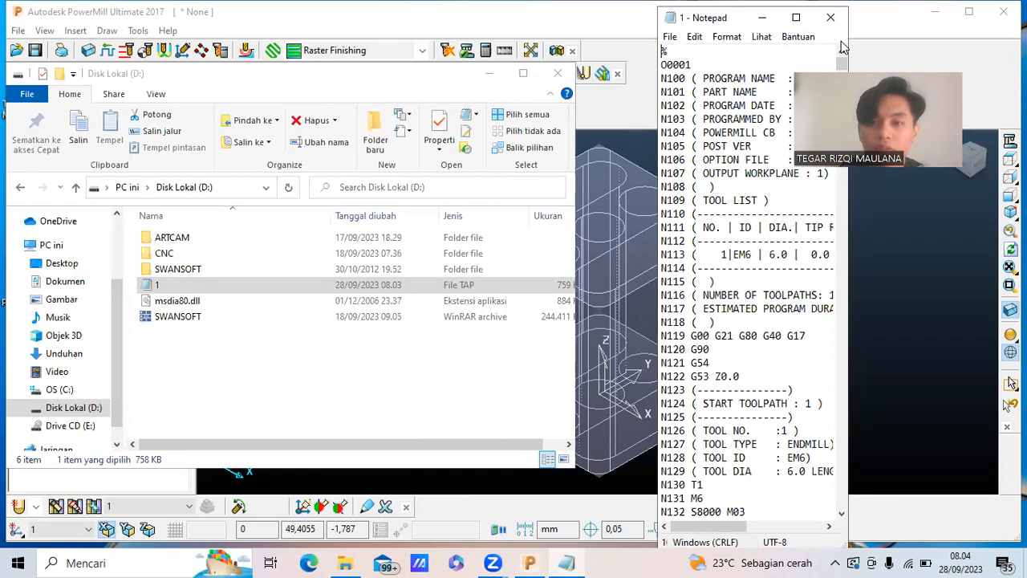
left_click(794, 18)
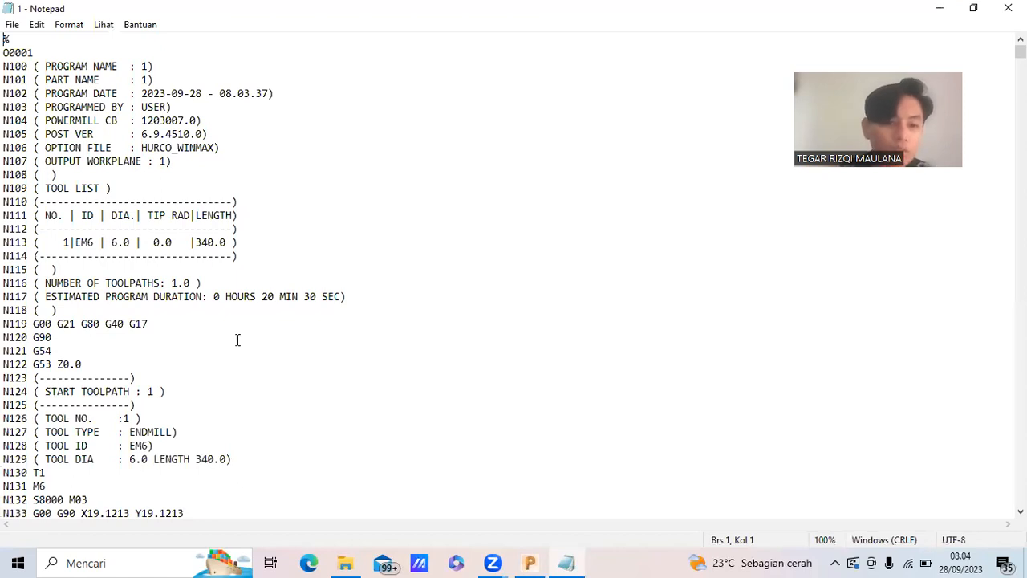
Examine the header, tool list and coordinate lines of the G-code, and return to PowerMill with the write report closed.
scroll(238, 339, "down", 3)
scroll(237, 339, "down", 7)
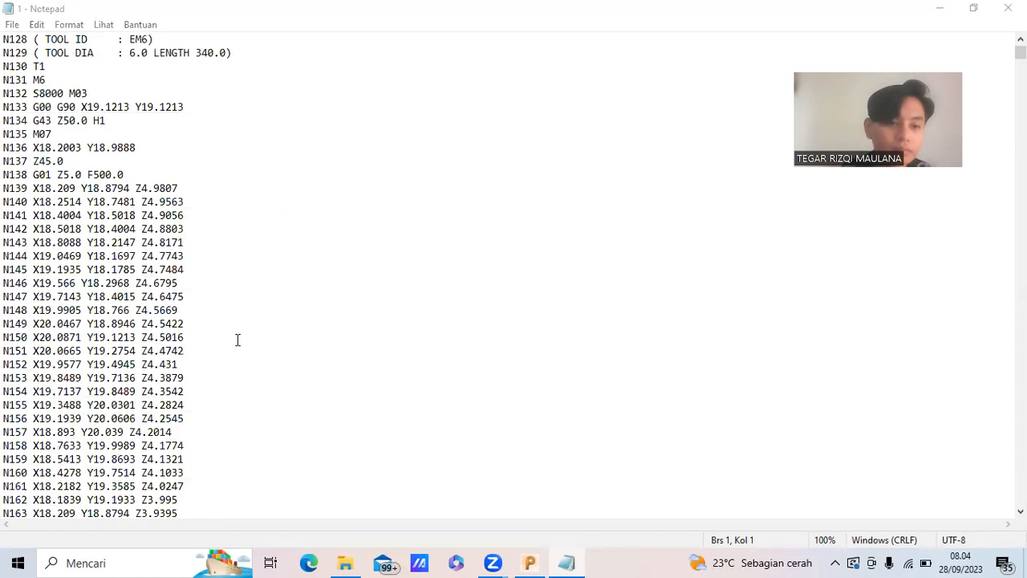
scroll(237, 339, "down", 16)
scroll(238, 340, "down", 2)
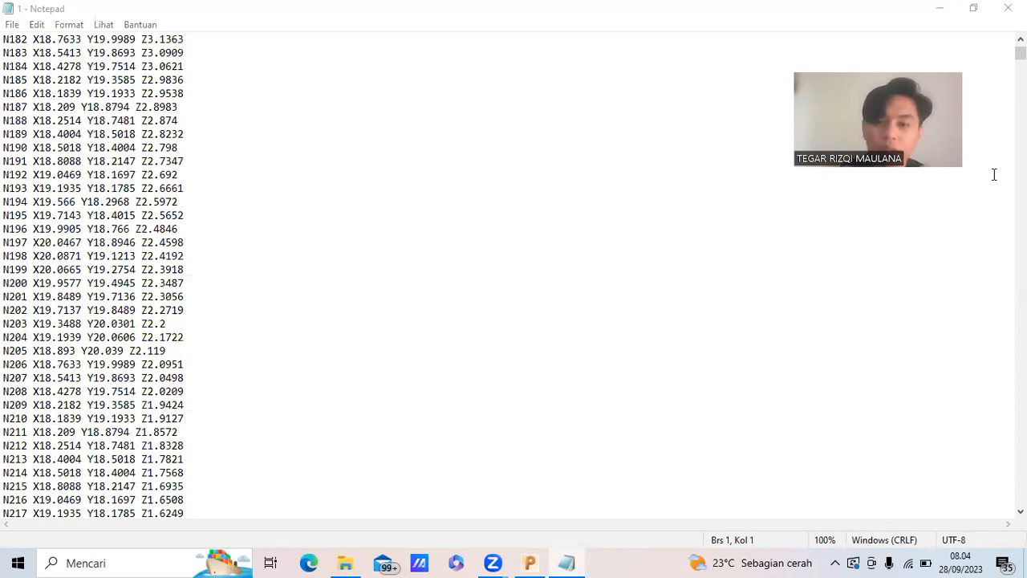
scroll(994, 174, "down", 20)
mouse_move(1020, 54)
left_mouse_down()
mouse_move(1020, 500)
mouse_move(1020, 51)
left_mouse_up()
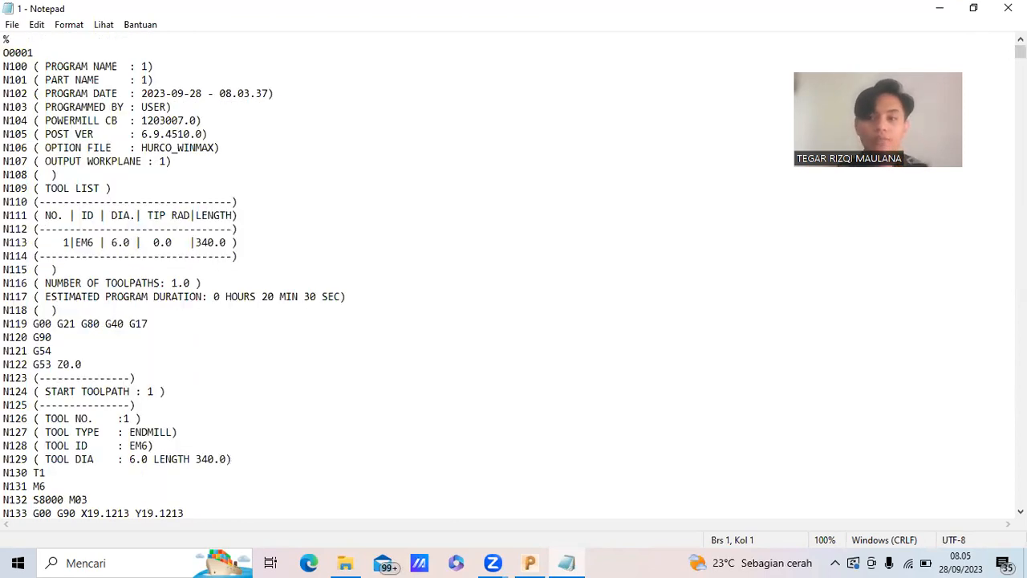
key("alt+F4")
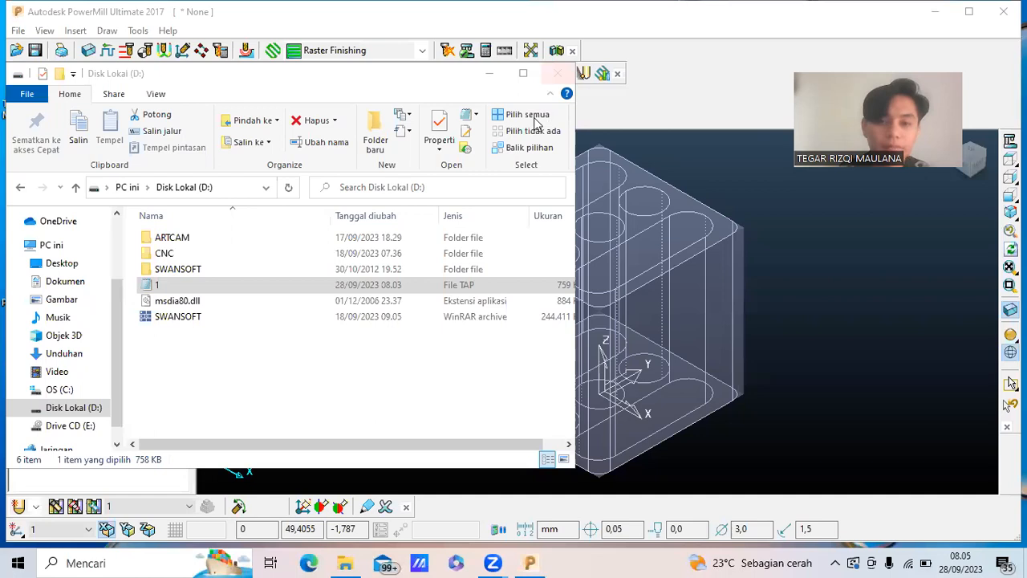
left_click(559, 73)
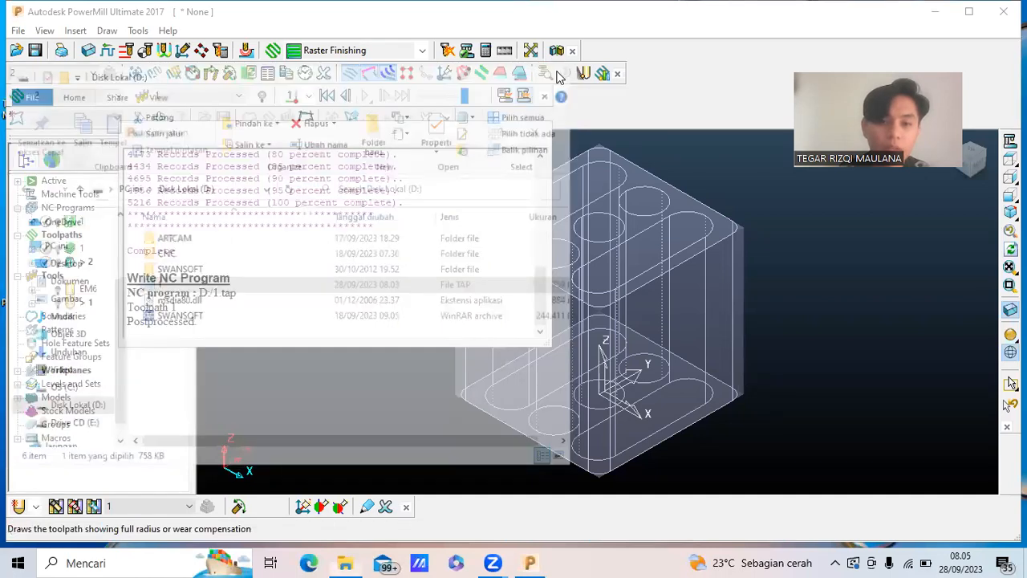
left_click(535, 133)
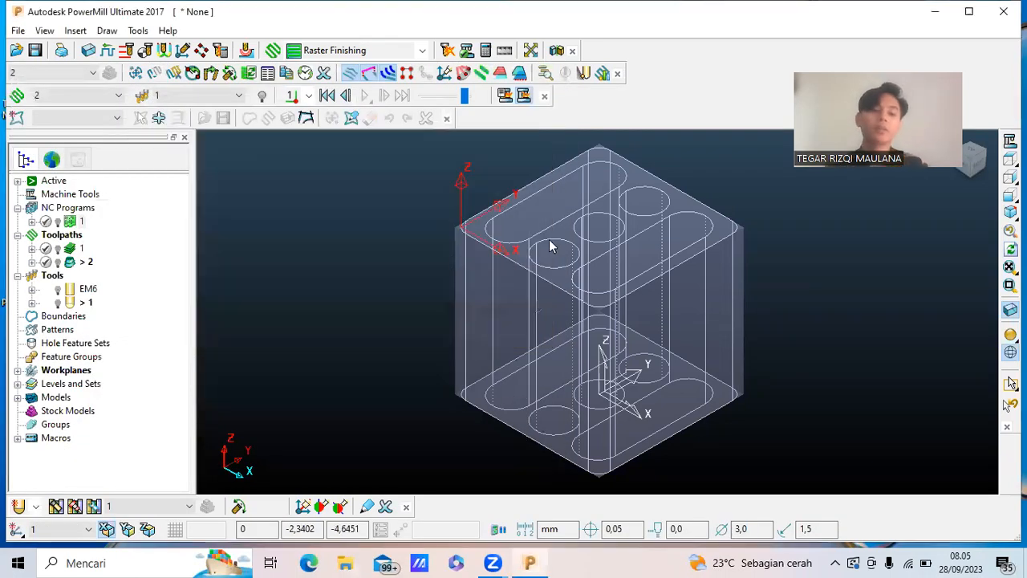